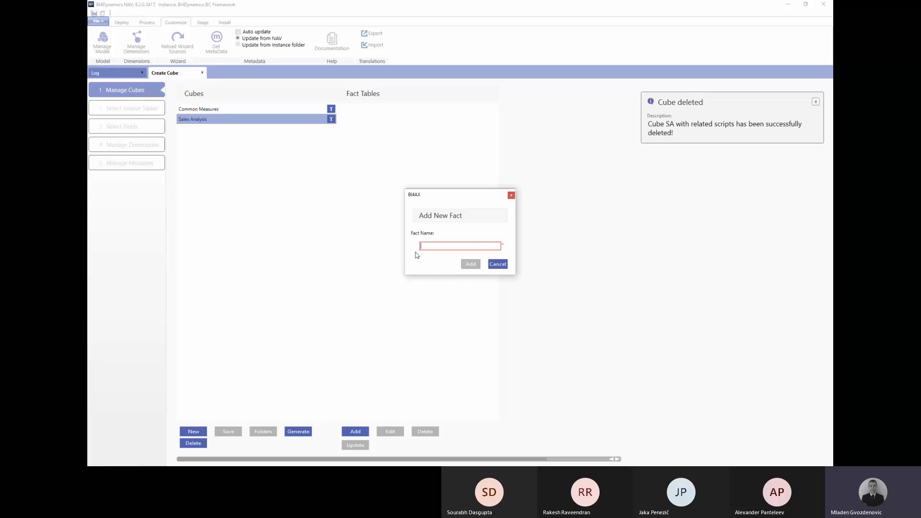
# Add a fact named 'Sales Quatities' and give it the Item Ledger Entry table as its source.
pyautogui.write('Sales Quat')
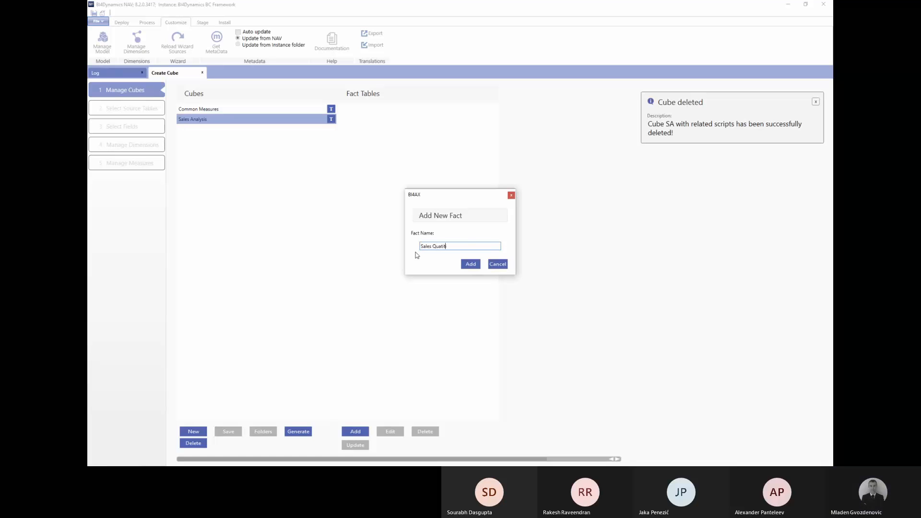
pyautogui.write('ities')
pyautogui.click(470, 264)
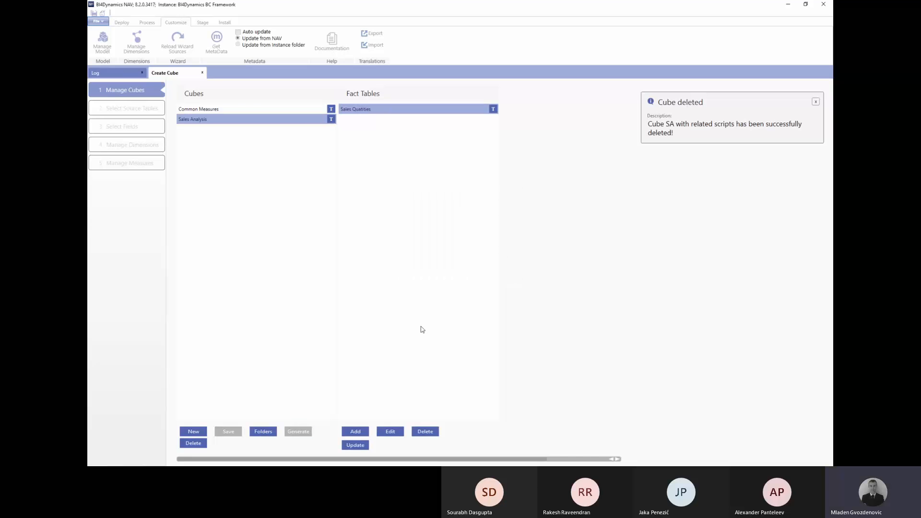
pyautogui.click(391, 431)
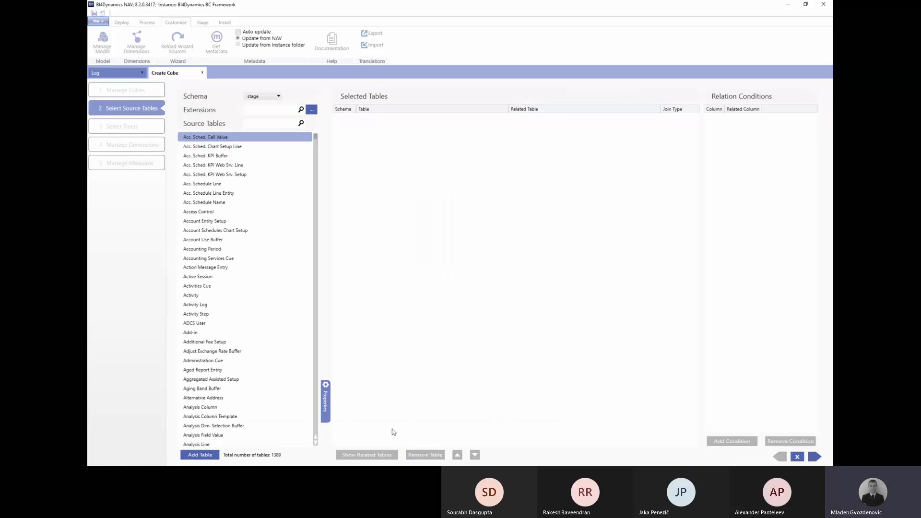
pyautogui.click(254, 123)
pyautogui.write('item le')
pyautogui.press('Return')
pyautogui.click(200, 147)
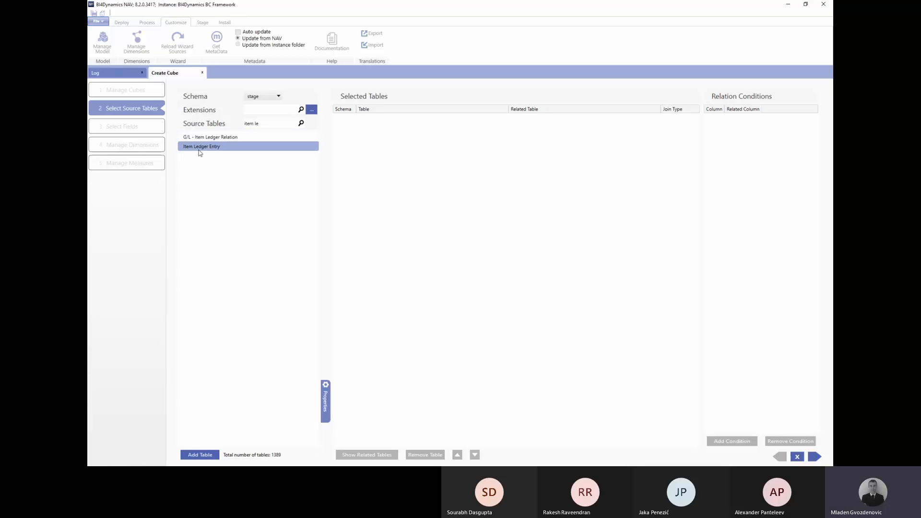
pyautogui.click(214, 456)
# Include the PostingDate and Quantity fields, found by searching 'date' and 'q'.
pyautogui.click(814, 456)
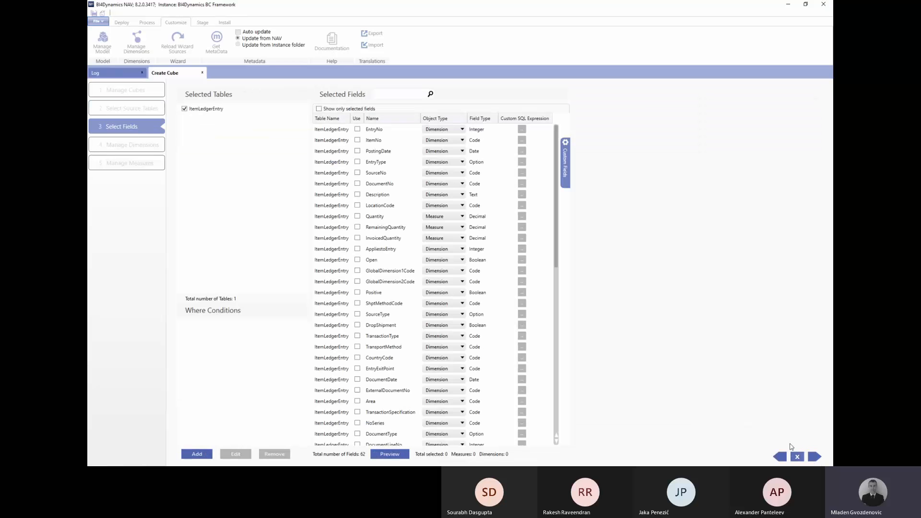
pyautogui.click(388, 95)
pyautogui.write('date')
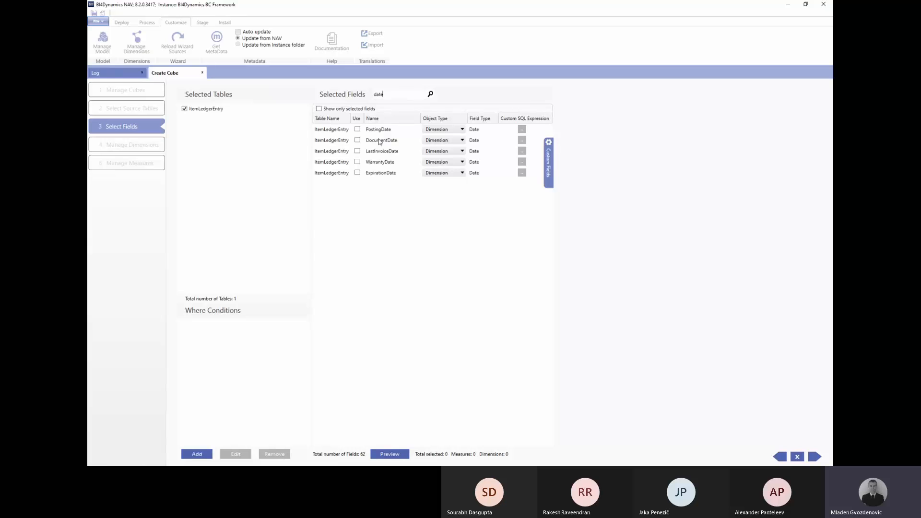
pyautogui.click(358, 129)
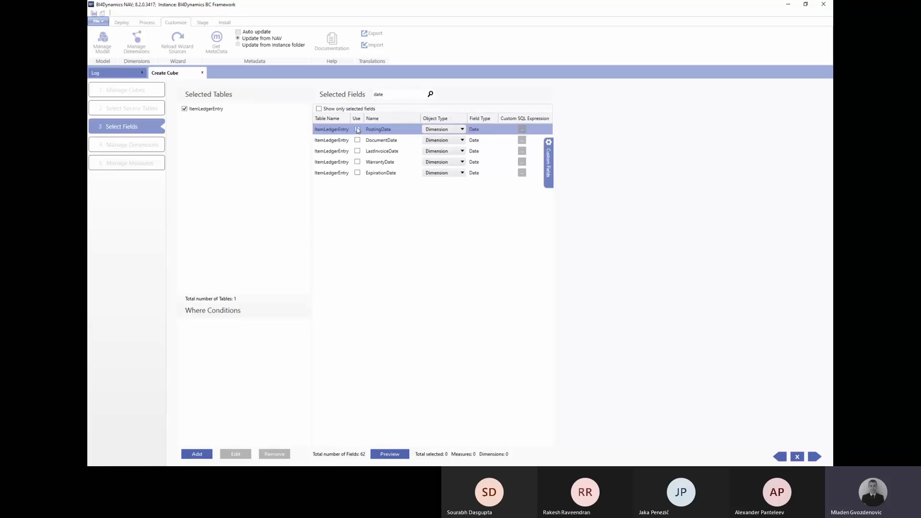
pyautogui.doubleClick(377, 94)
pyautogui.write('q')
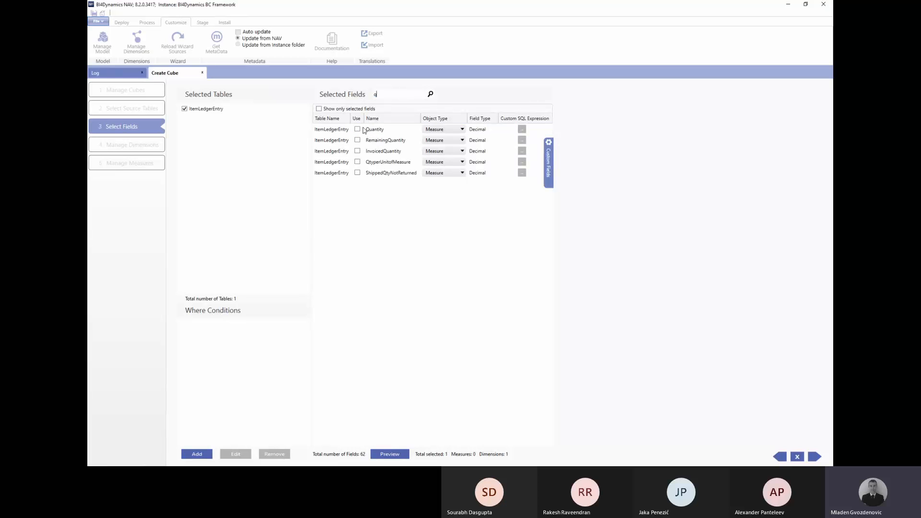
pyautogui.click(357, 129)
# Also include the SourceType, DocumentType and EntryType fields and continue to dimensions.
pyautogui.moveTo(382, 95); pyautogui.dragTo(363, 97)
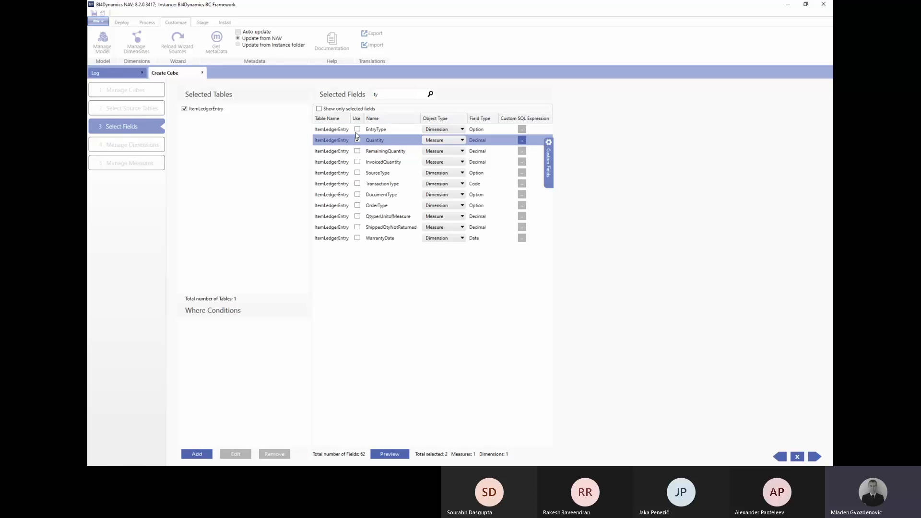
pyautogui.click(357, 173)
pyautogui.click(357, 194)
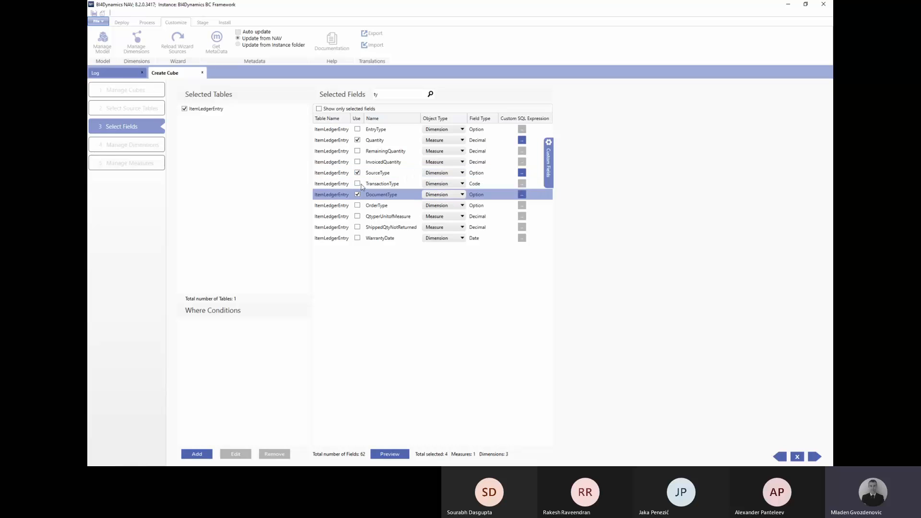
pyautogui.click(356, 129)
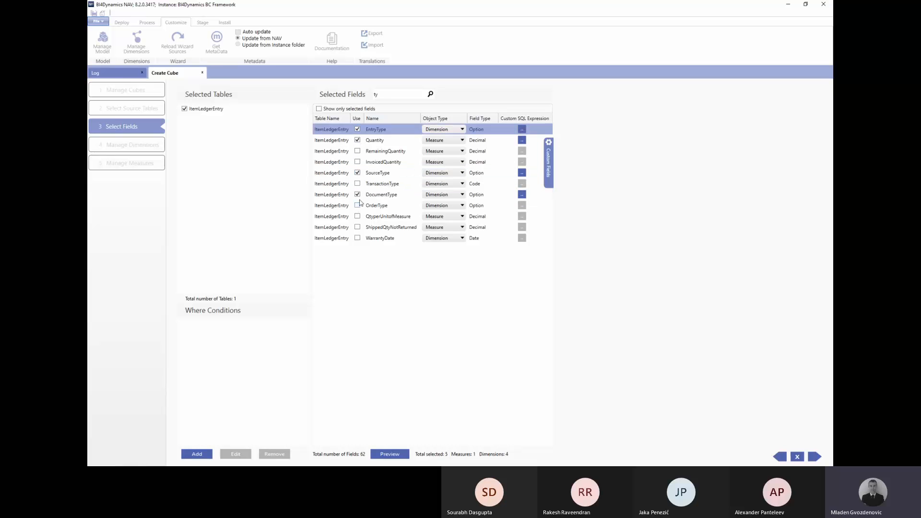
pyautogui.click(817, 457)
# Rename the PostingDate dimension to Date and add the Date, Entry, Source and Document Type field dimensions.
pyautogui.doubleClick(263, 130)
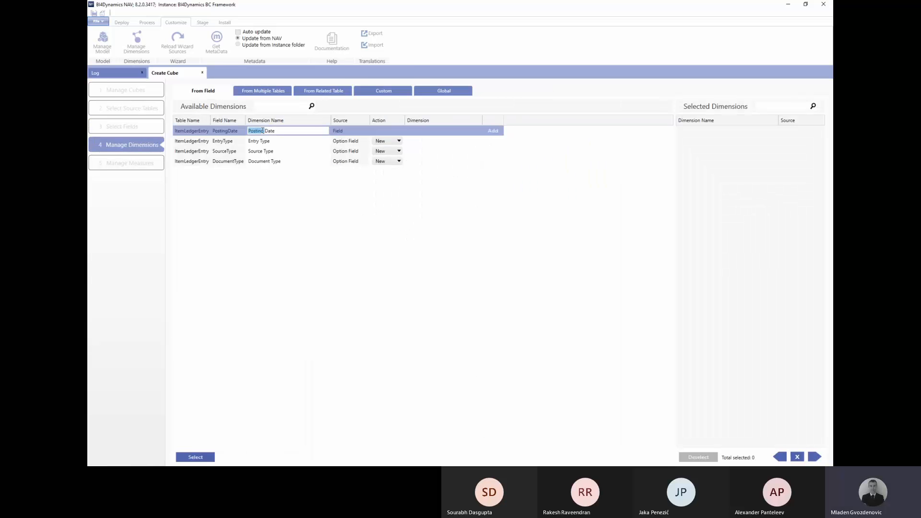
pyautogui.press('BackSpace')
pyautogui.click(492, 131)
pyautogui.click(493, 130)
pyautogui.click(494, 131)
pyautogui.click(498, 131)
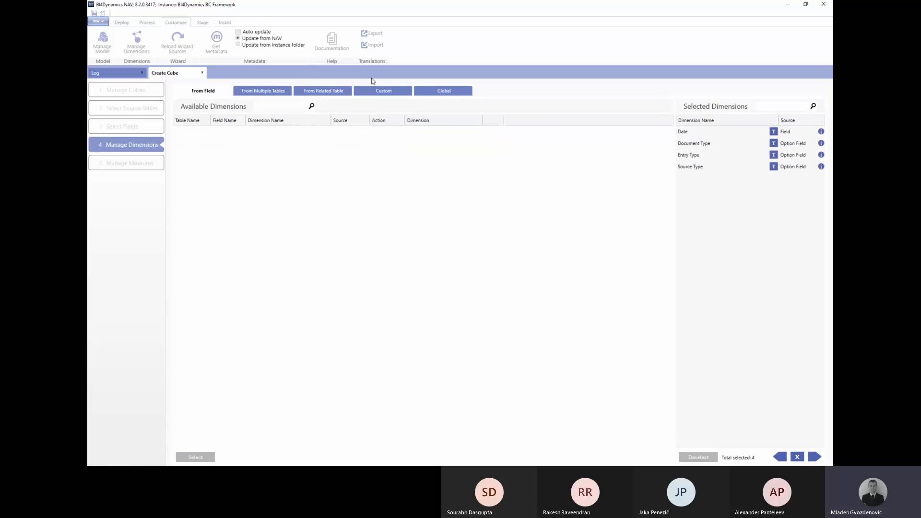
# Add Item, Location and Shipment Method as related-table dimensions.
pyautogui.click(333, 91)
pyautogui.click(439, 133)
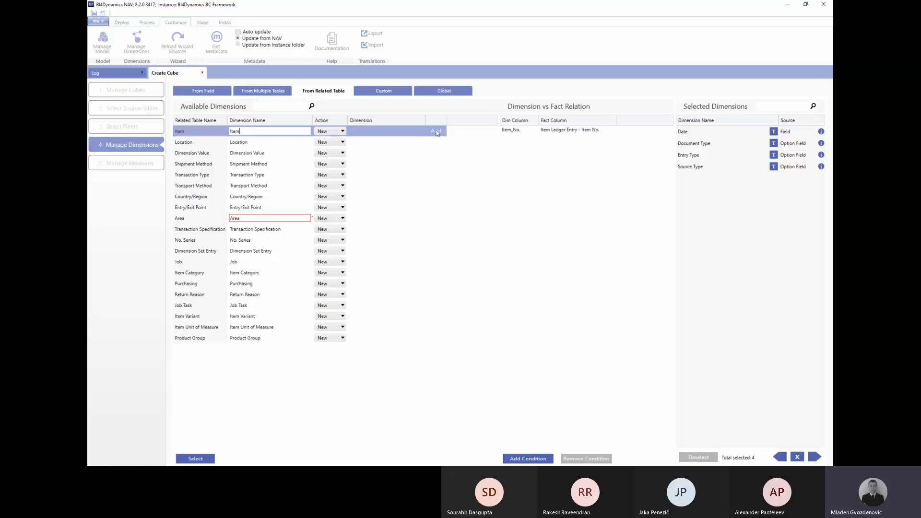
pyautogui.click(436, 132)
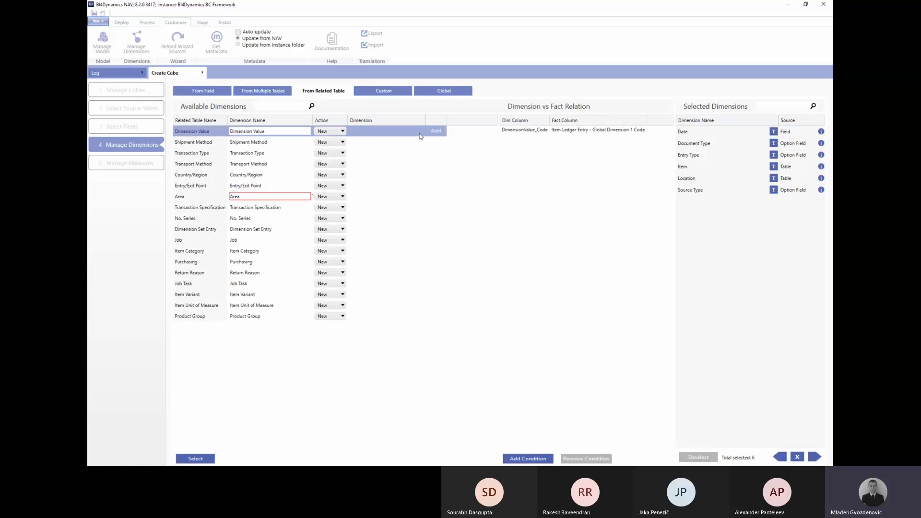
pyautogui.click(436, 132)
pyautogui.click(435, 143)
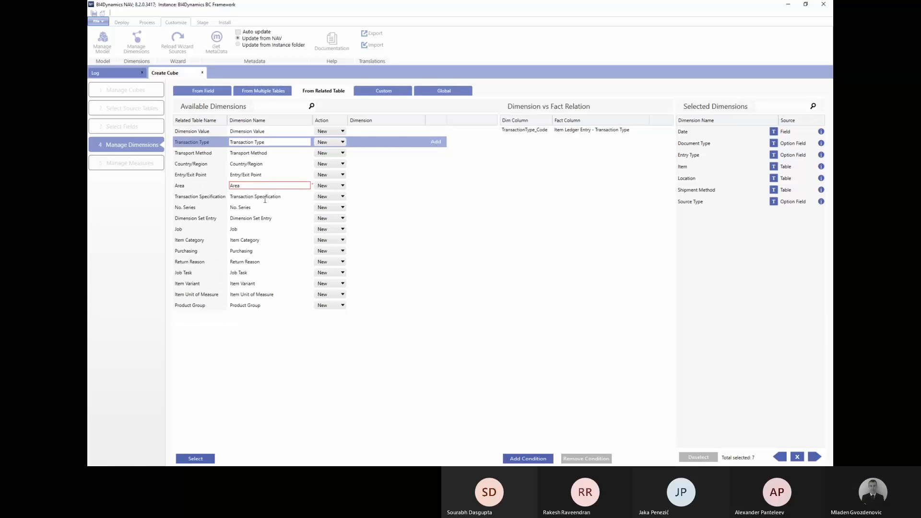
# Add Job and Item Unit of Measure as related-table dimensions and finish the fact wizard.
pyautogui.click(257, 229)
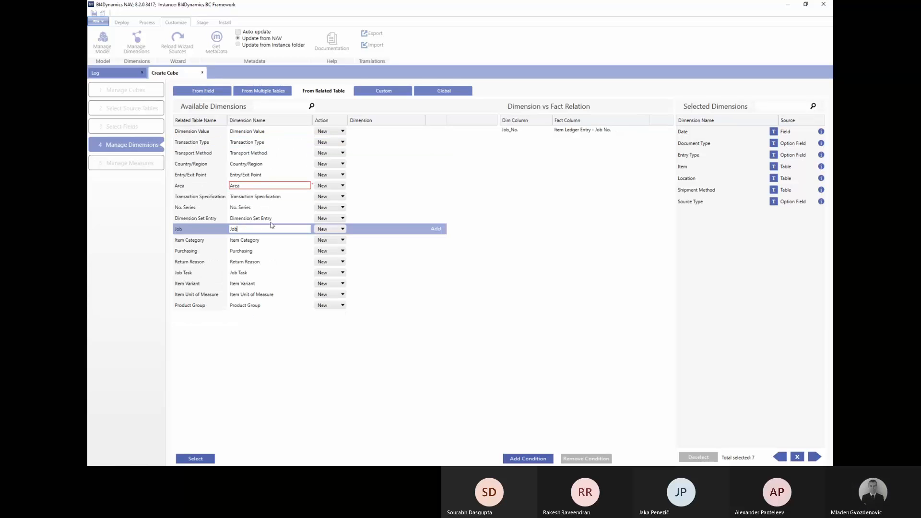
pyautogui.click(436, 228)
pyautogui.click(440, 232)
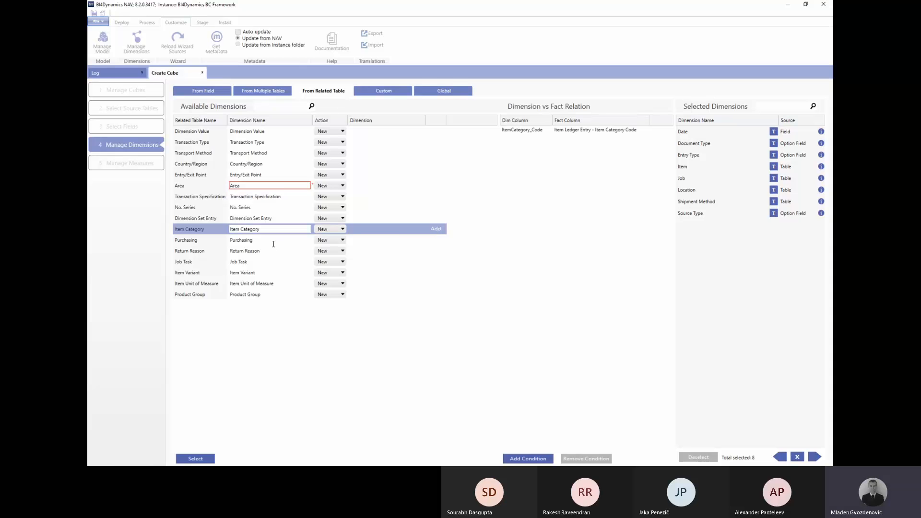
pyautogui.click(265, 283)
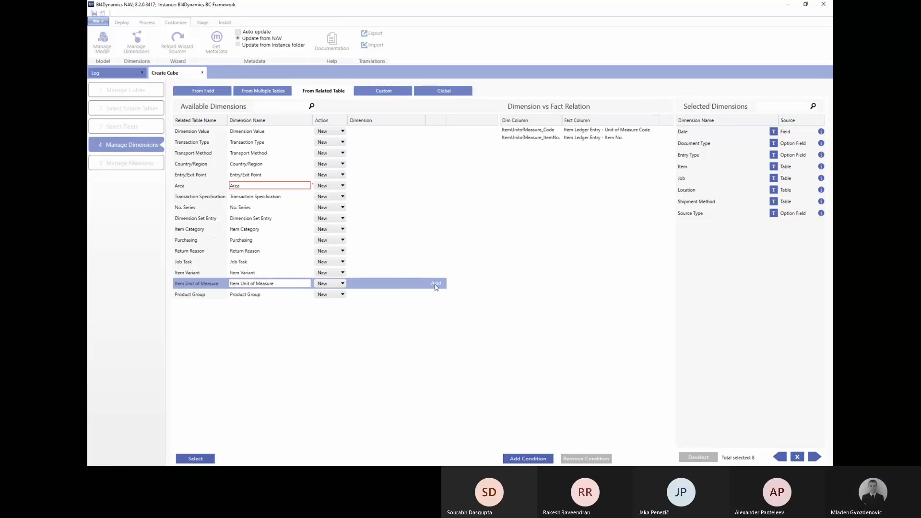
pyautogui.click(435, 285)
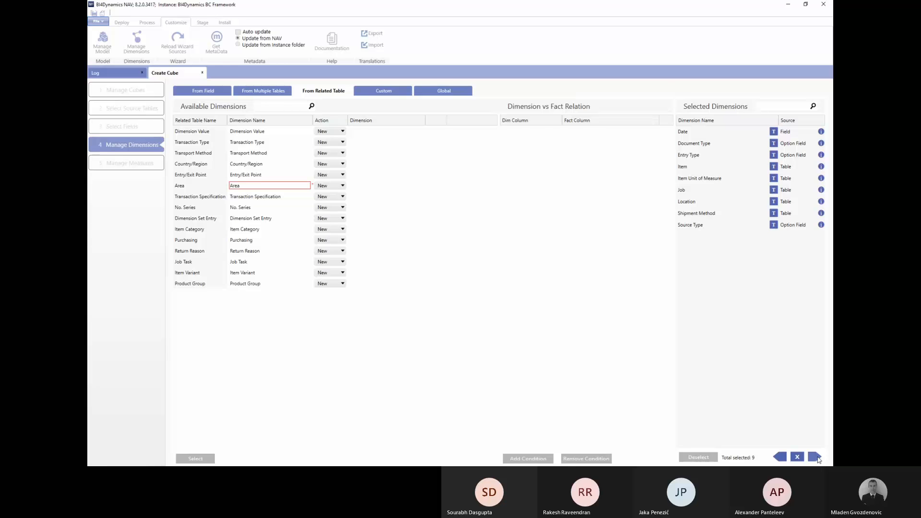
pyautogui.click(815, 457)
pyautogui.click(798, 457)
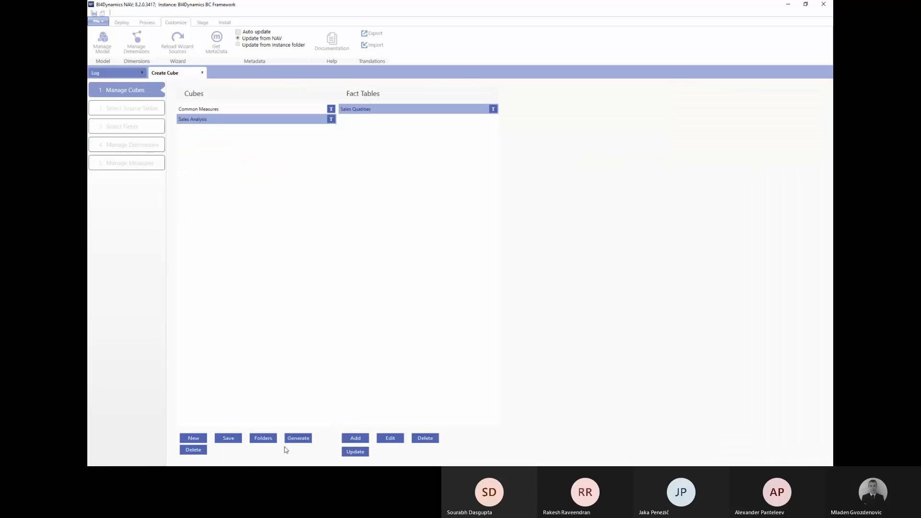
# Generate scripts for all custom cubes, deploy the solution, and switch to the remote server session.
pyautogui.click(298, 438)
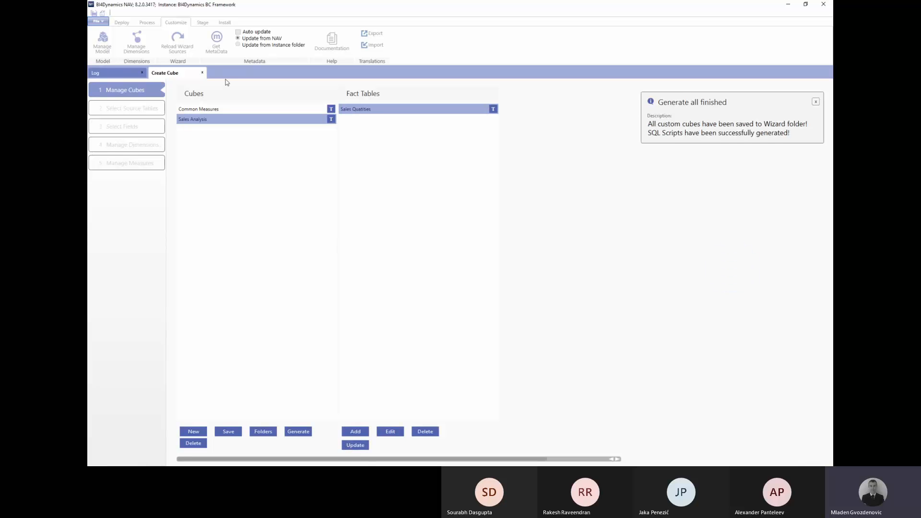
pyautogui.click(202, 72)
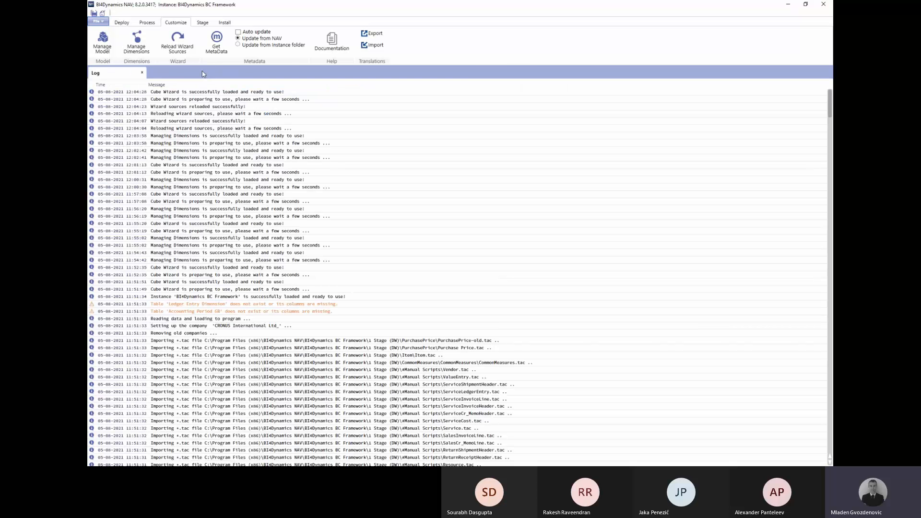
pyautogui.click(122, 22)
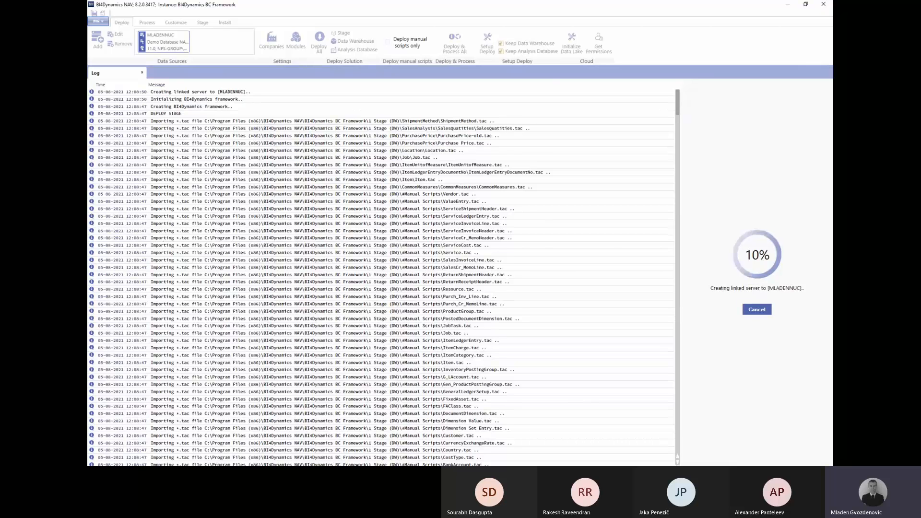
pyautogui.hotkey('alt', 'Tab')
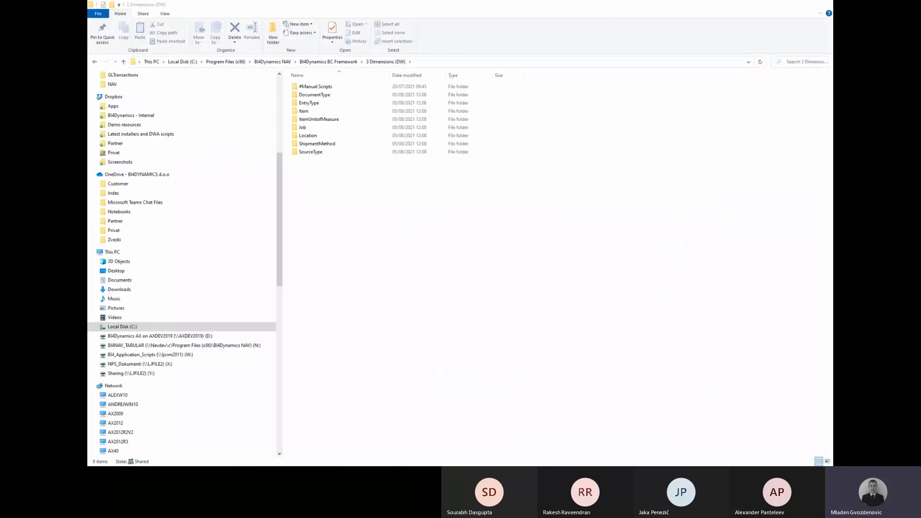
pyautogui.hotkey('alt', 'Tab')
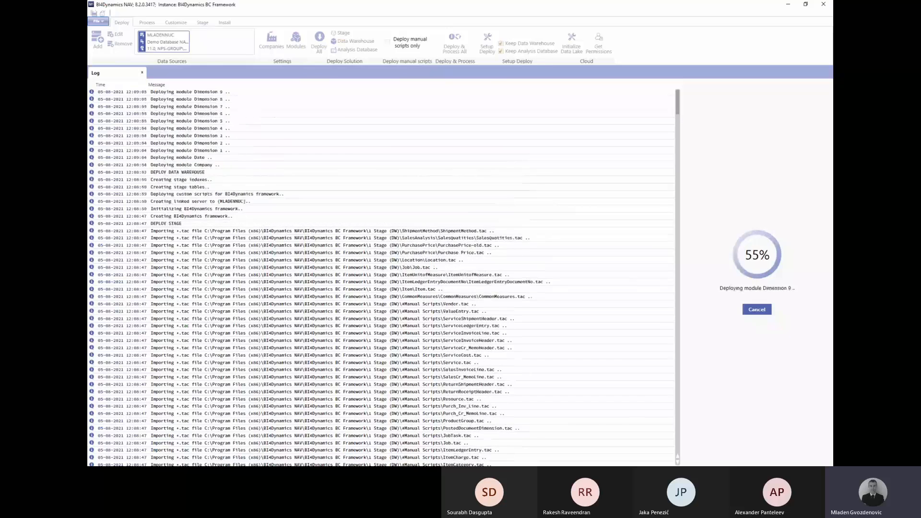
pyautogui.hotkey('alt', 'Tab')
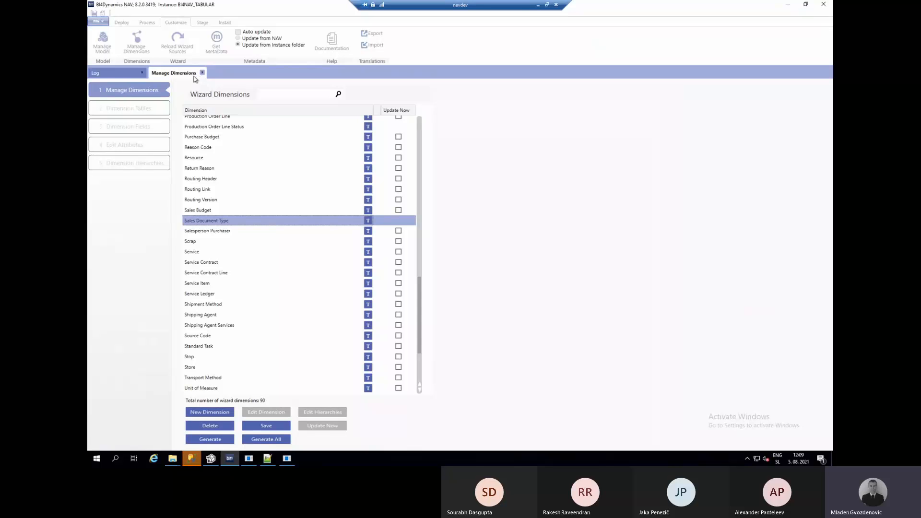
# Close the dimension manager and open the 7 Project Implementation Files folder in File Explorer.
pyautogui.click(202, 73)
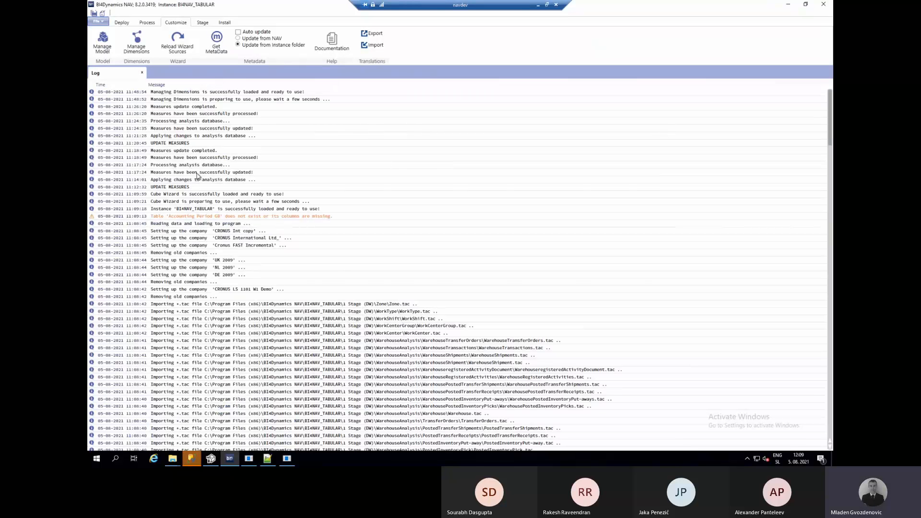
pyautogui.moveTo(172, 458)
pyautogui.click(213, 417)
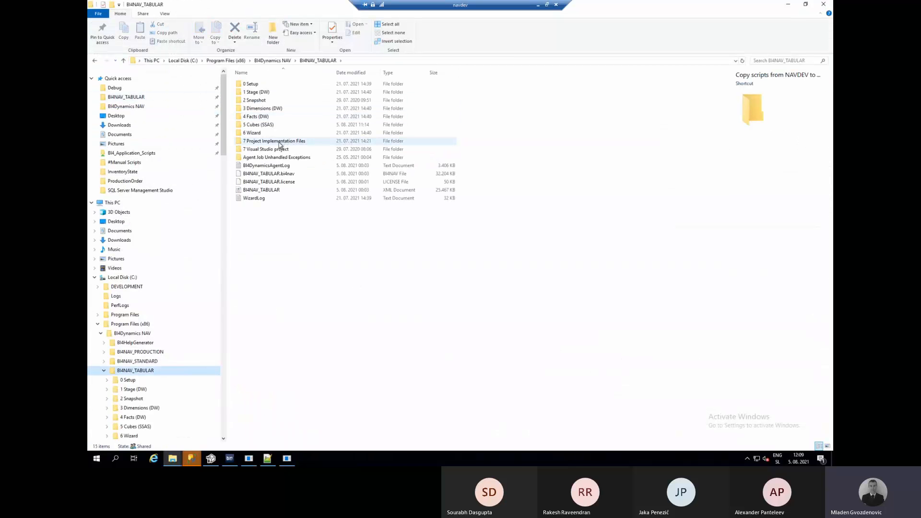
pyautogui.click(279, 143)
pyautogui.doubleClick(280, 143)
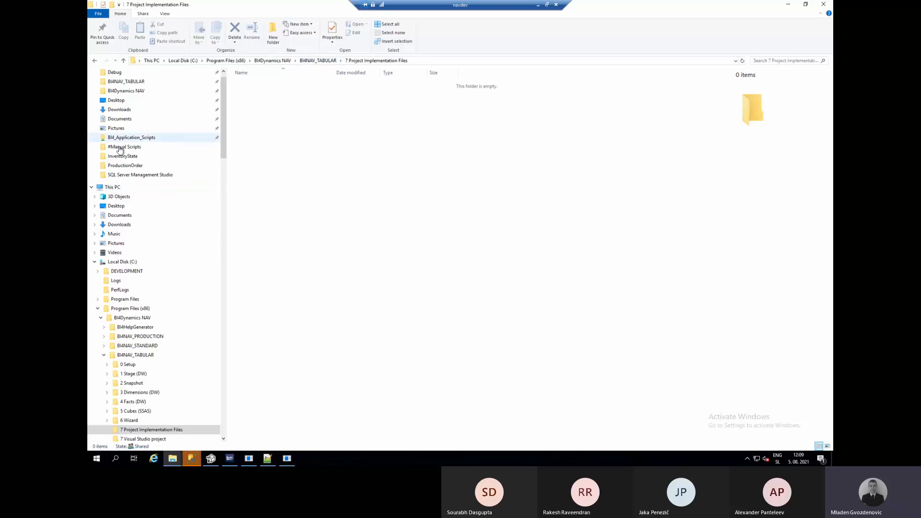
pyautogui.scroll(1, 120, 150)
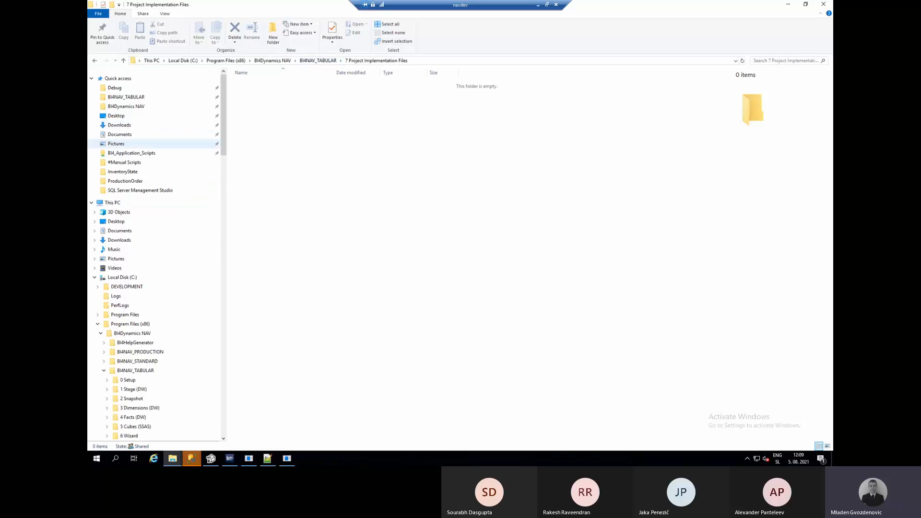
pyautogui.hotkey('alt', 'Tab')
pyautogui.scroll(8, 138, 186)
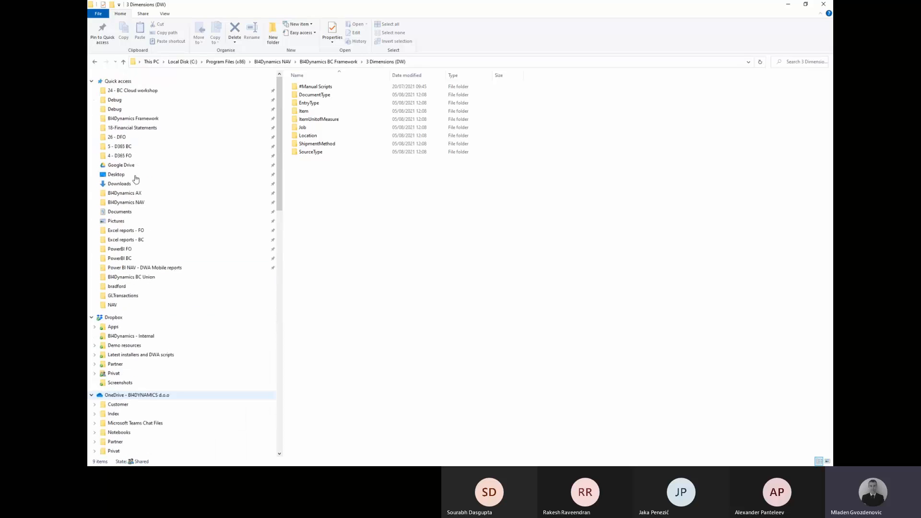
# Browse to the Check DW model folder on the \\LJFILE2 network share.
pyautogui.click(416, 62)
pyautogui.write('\\\\')
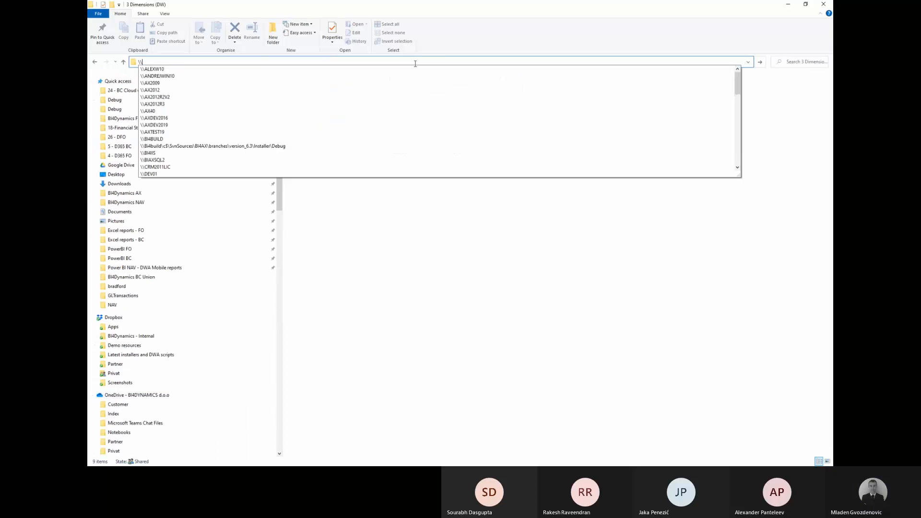
pyautogui.write('lj')
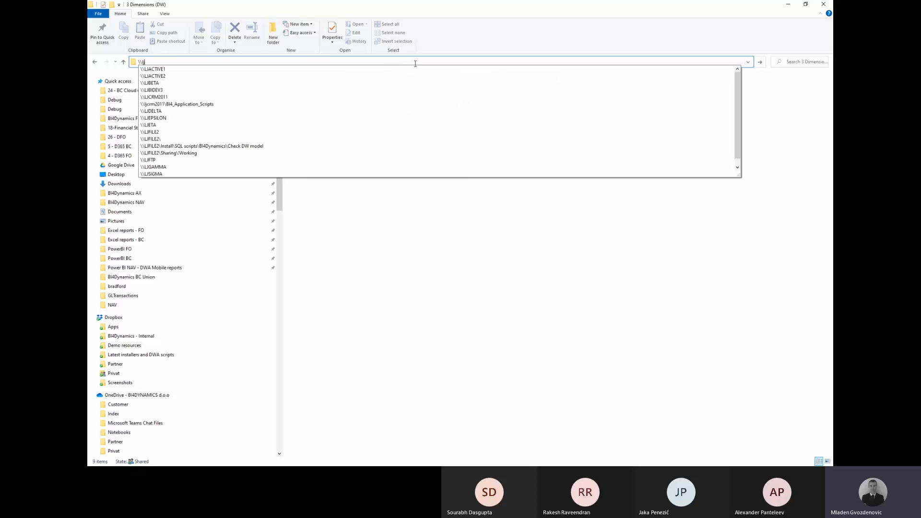
pyautogui.write('f')
pyautogui.press('Down')
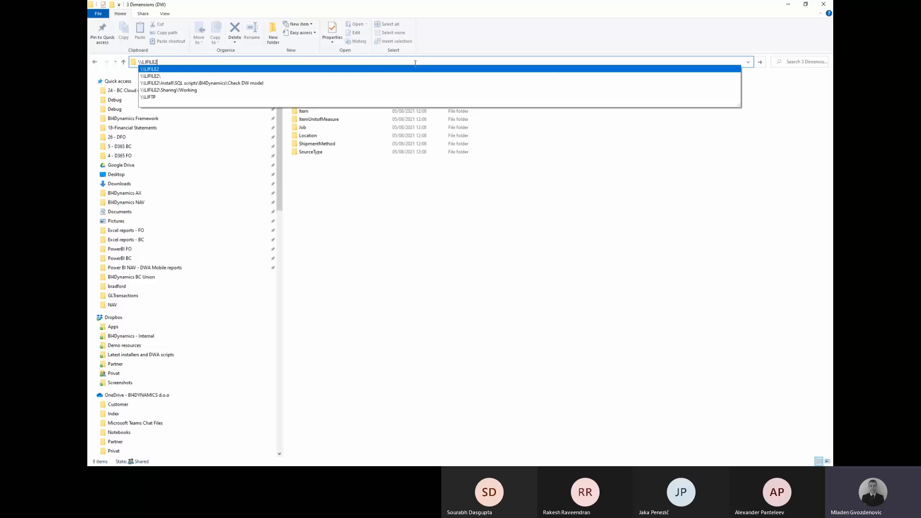
pyautogui.press('Down')
pyautogui.press('Down')
pyautogui.press('Return')
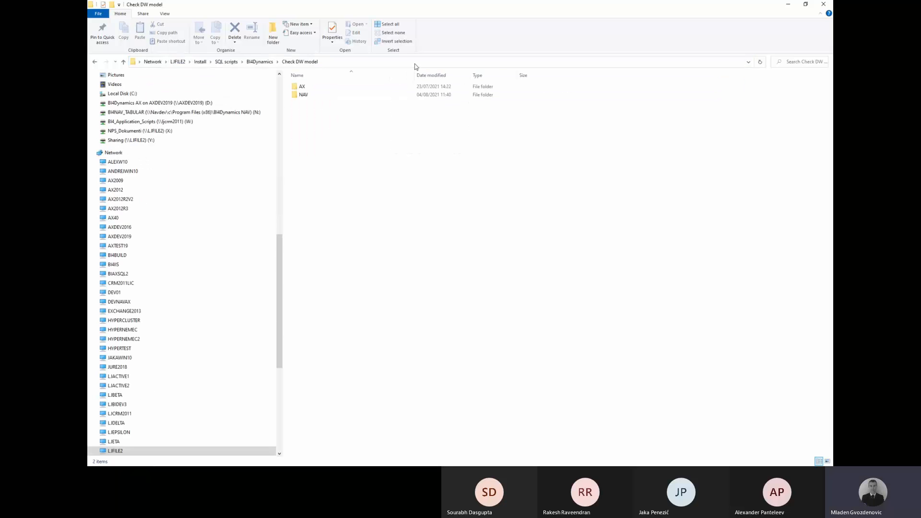
pyautogui.click(332, 61)
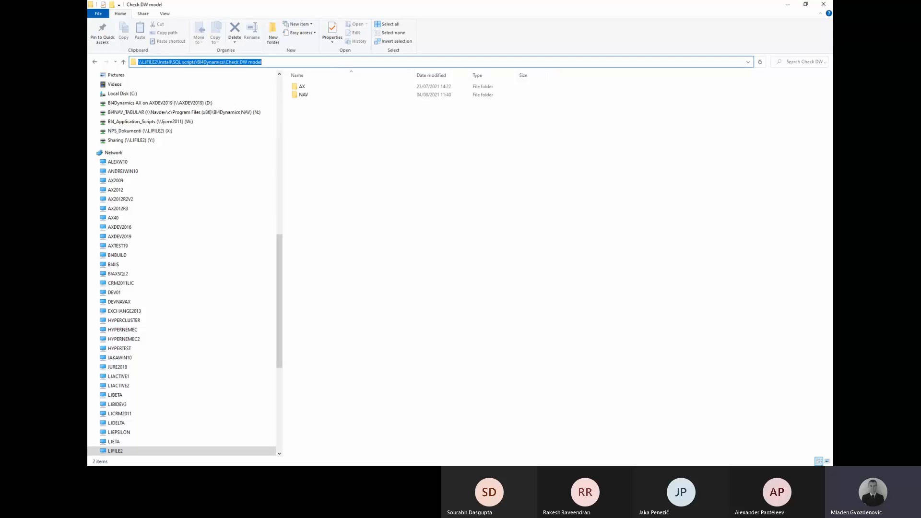
pyautogui.hotkey('alt', 'Tab')
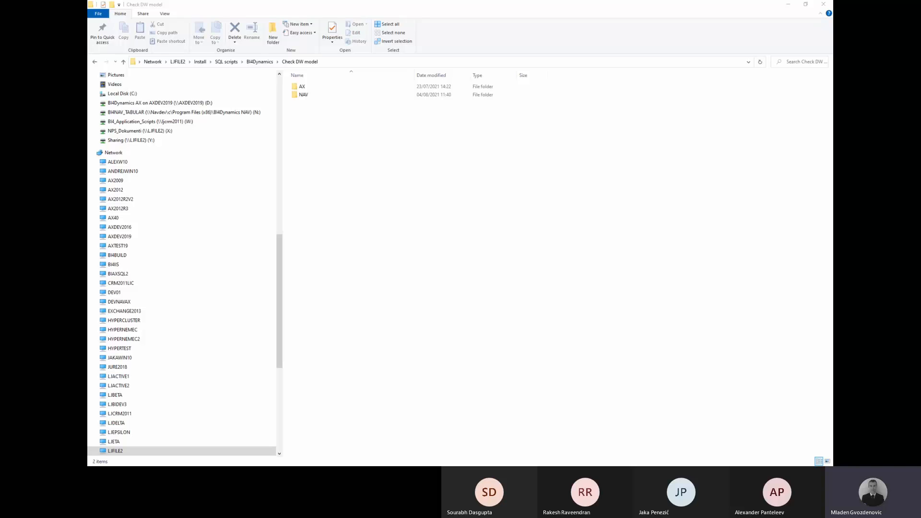
# Open the NAV folder and review its four .sql scripts.
pyautogui.doubleClick(321, 94)
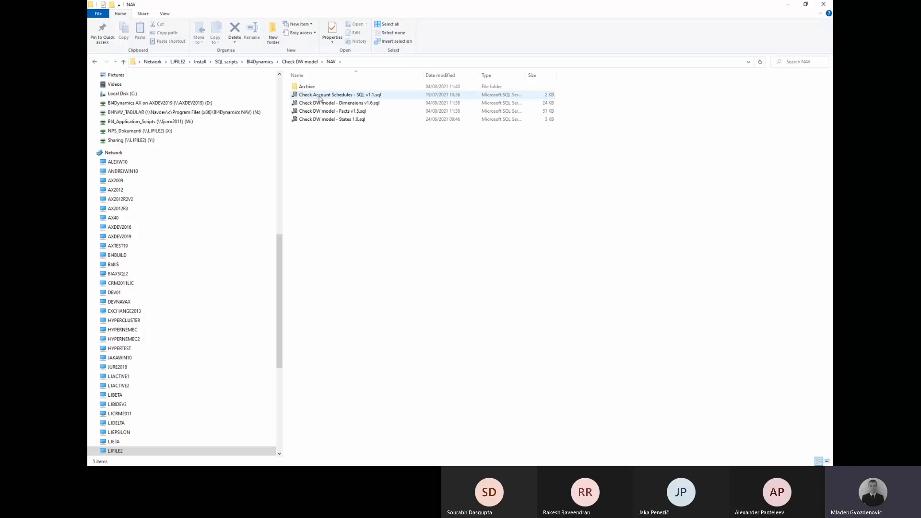
pyautogui.hotkey('ctrl', 'a')
pyautogui.keyDown('shift'); pyautogui.click(321, 121); pyautogui.keyUp('shift')
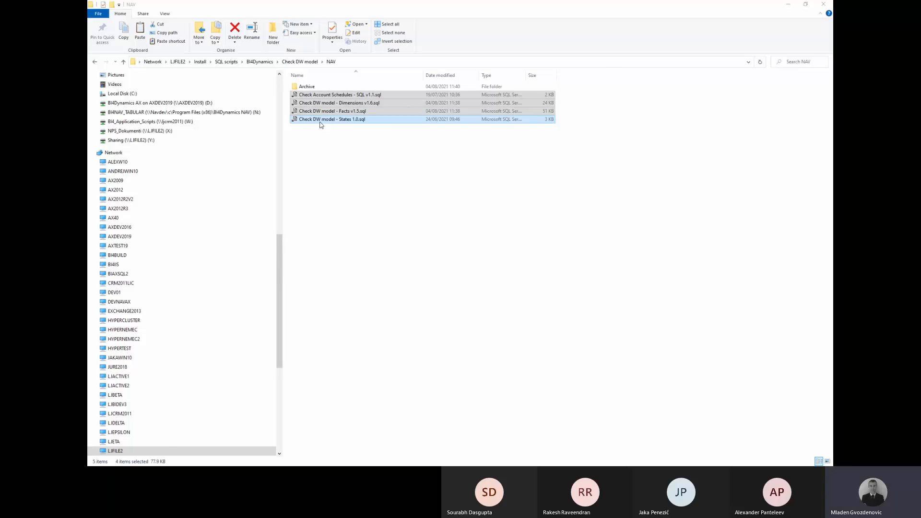
pyautogui.hotkey('alt', 'Tab')
pyautogui.rightClick(325, 121)
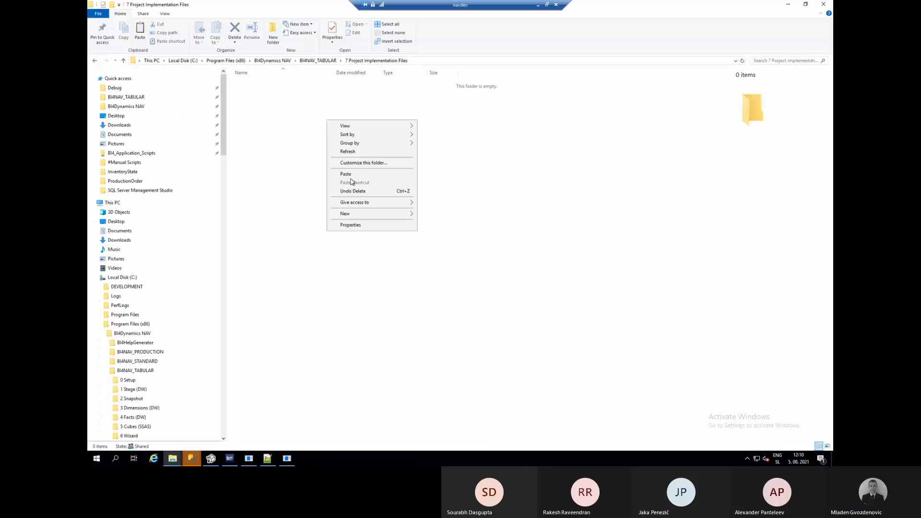
pyautogui.click(291, 75)
# Return to the local Check DW model folder and copy the NAV folder.
pyautogui.hotkey('alt', 'Tab')
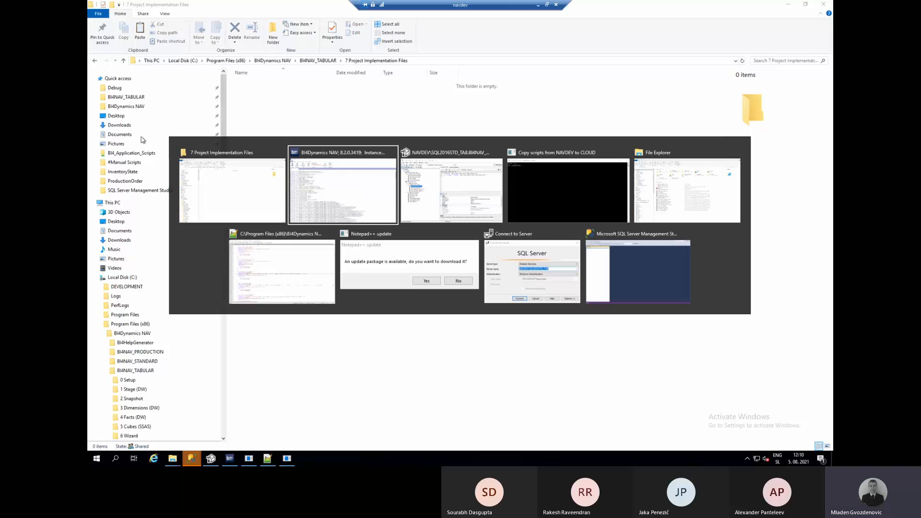
pyautogui.hotkey('alt', 'Tab')
pyautogui.hotkey('alt', 'Tab')
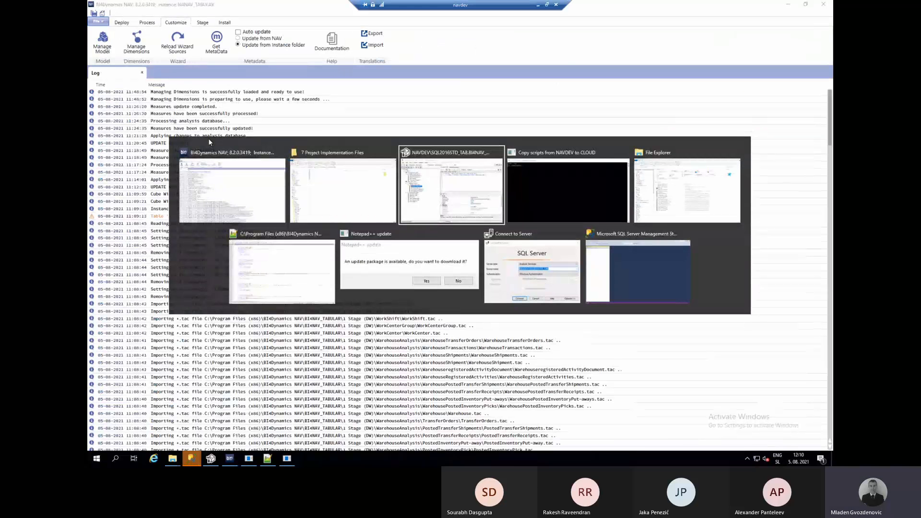
pyautogui.click(558, 68)
pyautogui.click(538, 4)
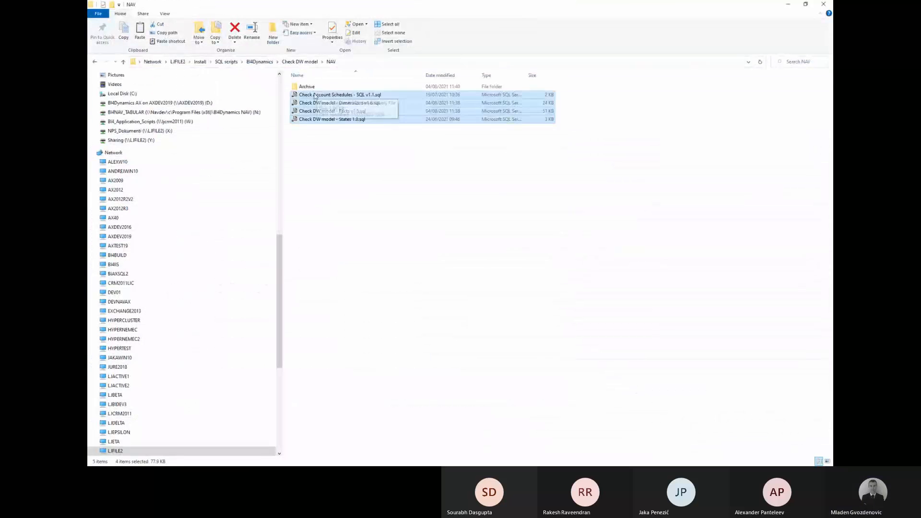
pyautogui.hotkey('alt', 'Up')
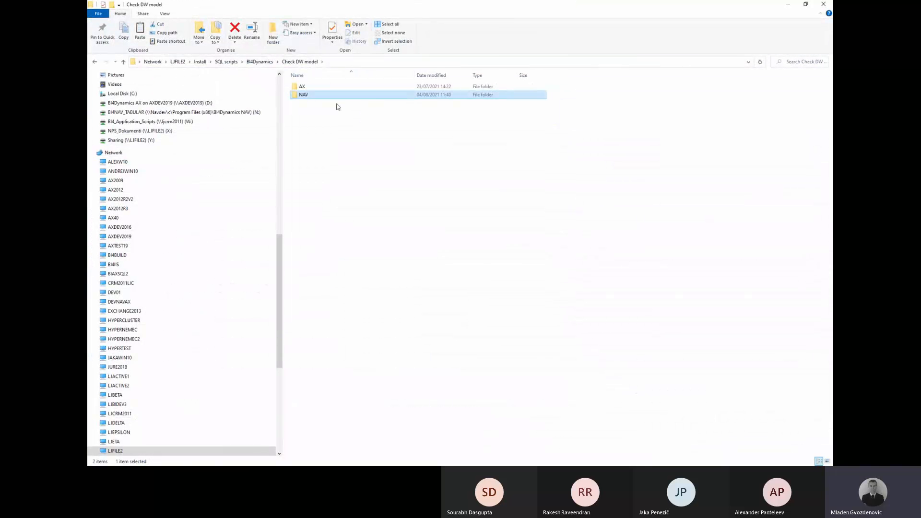
pyautogui.hotkey('alt', 'Tab')
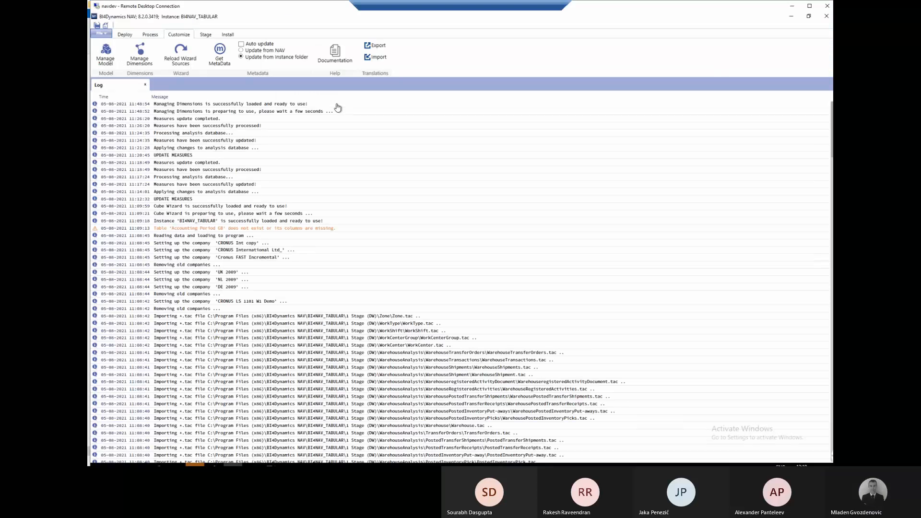
# Paste the NAV folder into the remote 7 Project Implementation Files and rename it 'Check DW model'.
pyautogui.rightClick(285, 162)
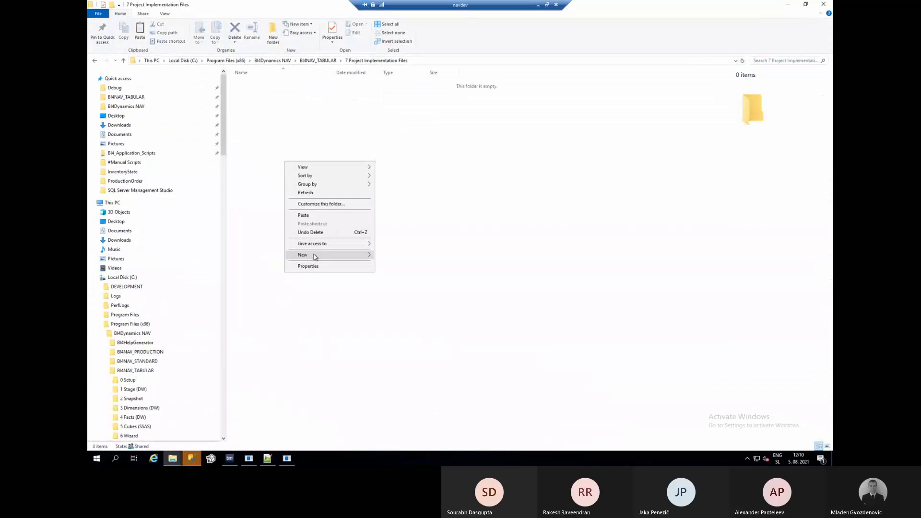
pyautogui.click(389, 256)
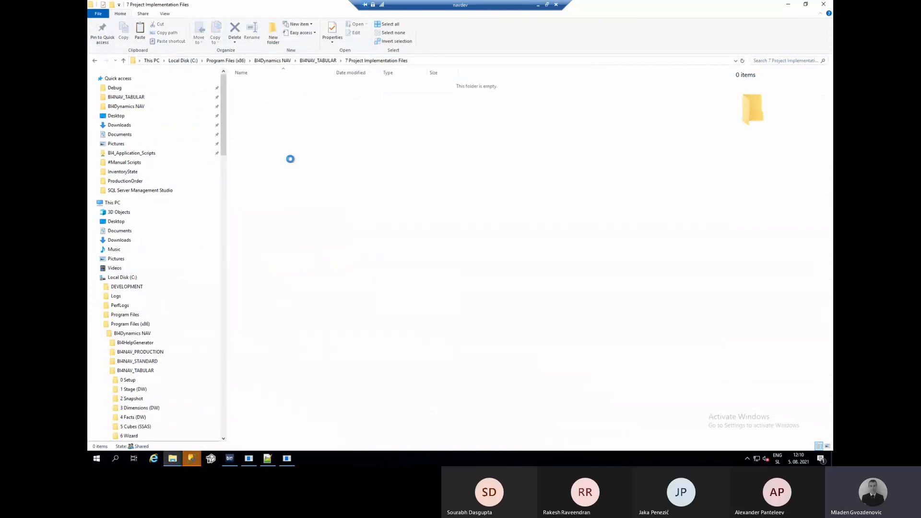
pyautogui.press('F2')
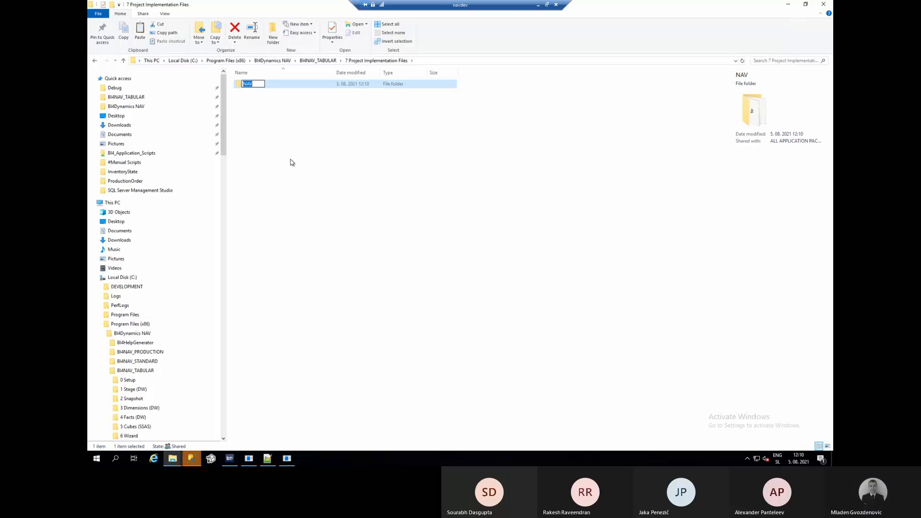
pyautogui.write('Check DW model')
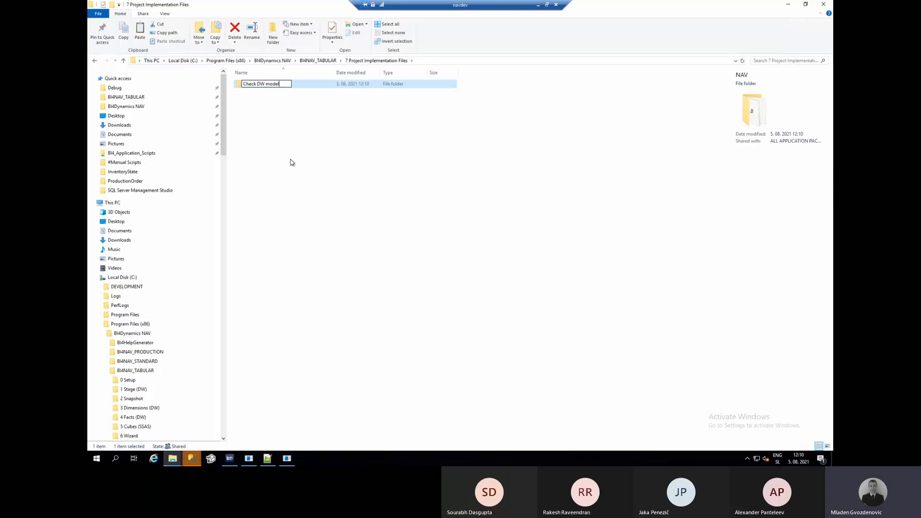
pyautogui.press('Return')
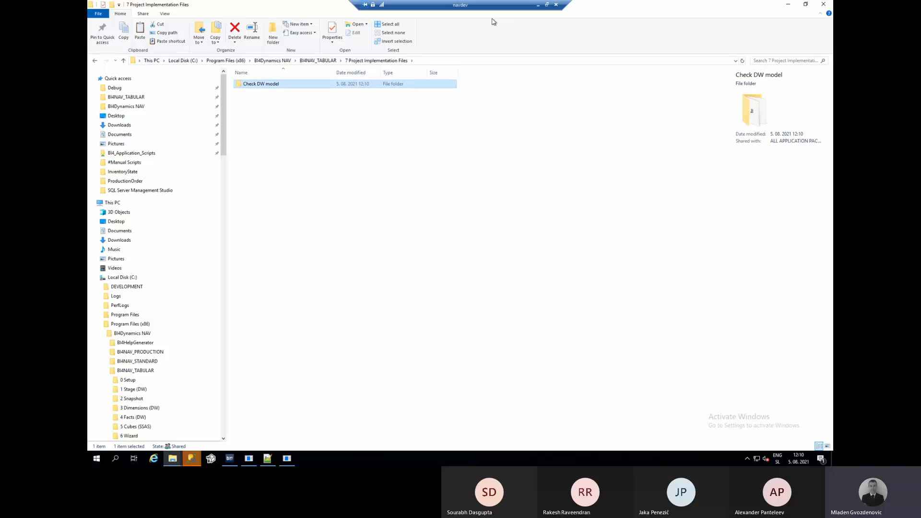
pyautogui.click(538, 5)
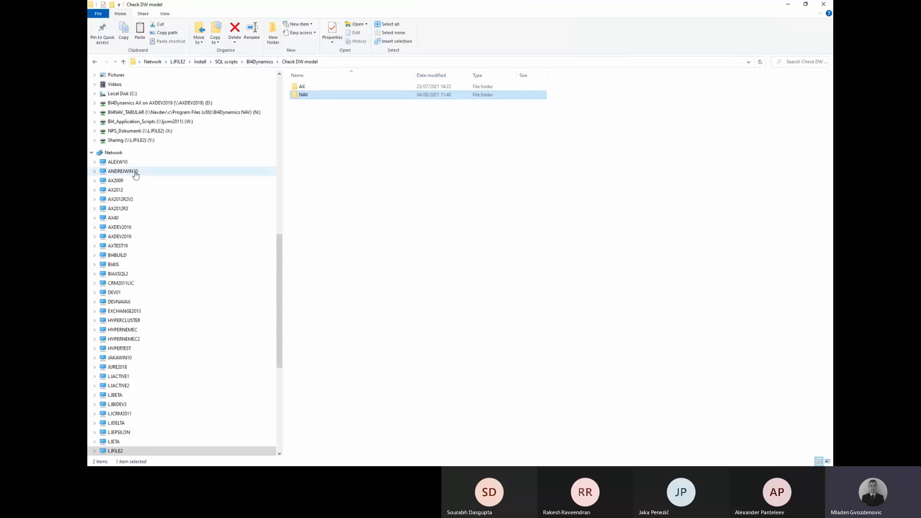
# Unpin BI4Dynamics Framework from Quick access.
pyautogui.scroll(15, 134, 173)
pyautogui.scroll(2, 137, 176)
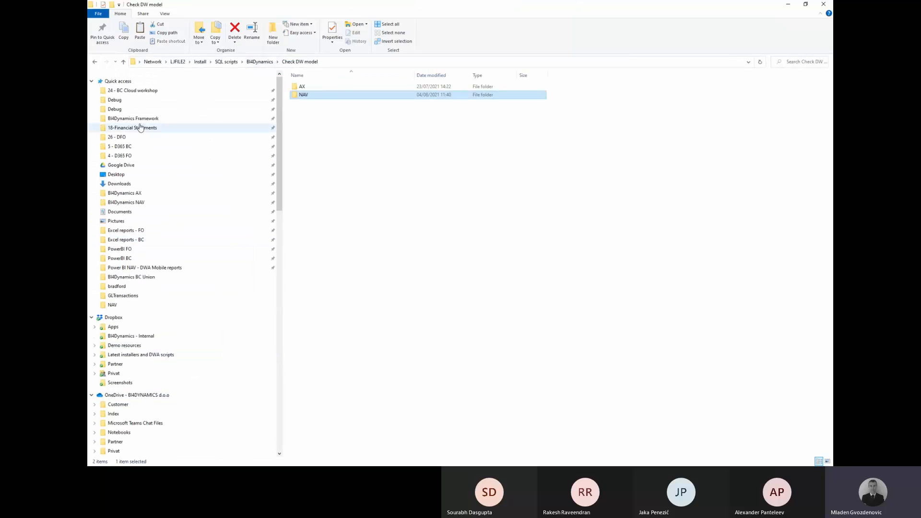
pyautogui.click(139, 119)
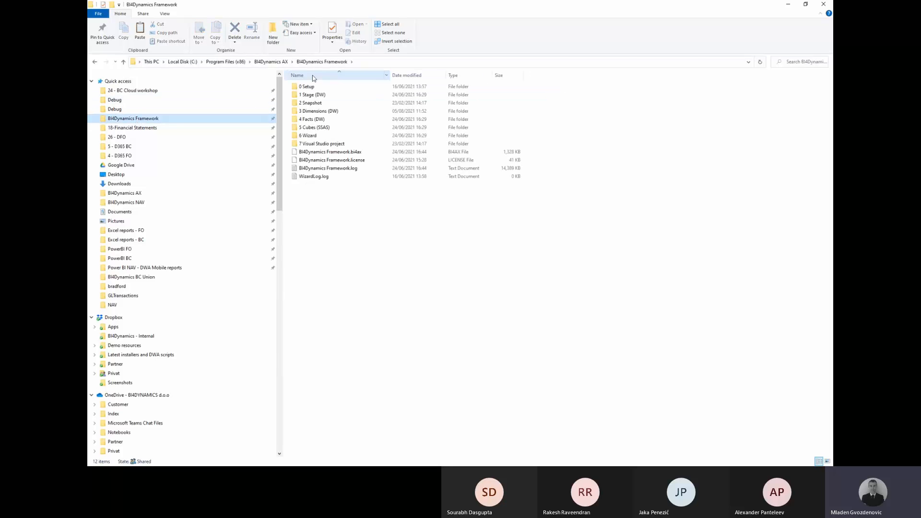
pyautogui.rightClick(155, 123)
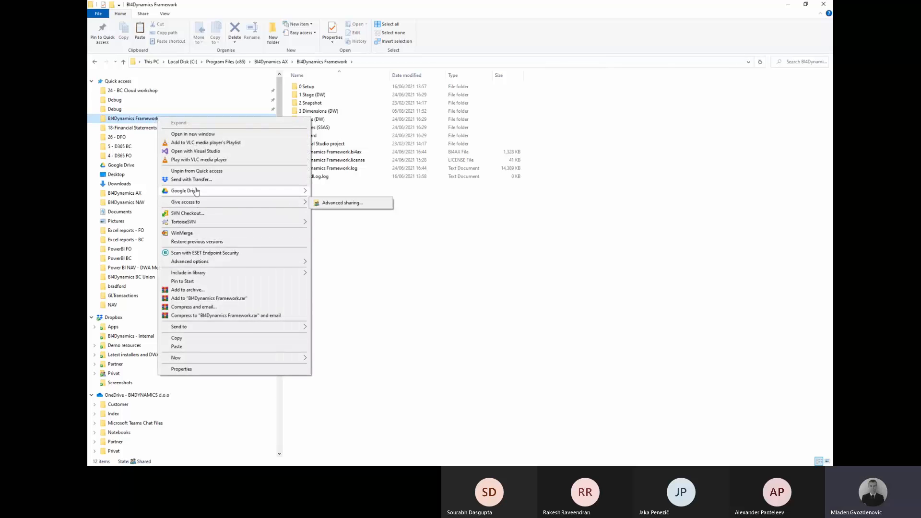
pyautogui.click(191, 173)
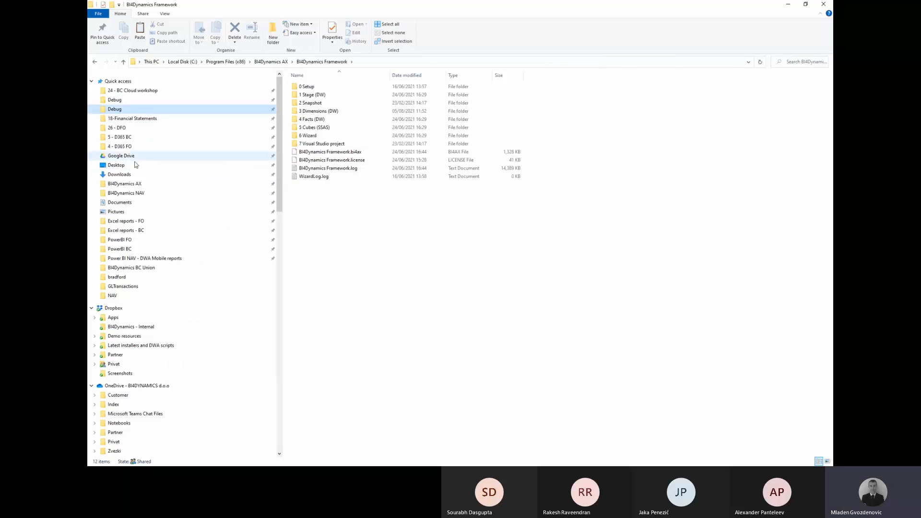
# Paste the Check DW model folder into BI4Dynamics NAV > BI4Dynamics BC Framework > 7 Project Implementation Files.
pyautogui.click(139, 193)
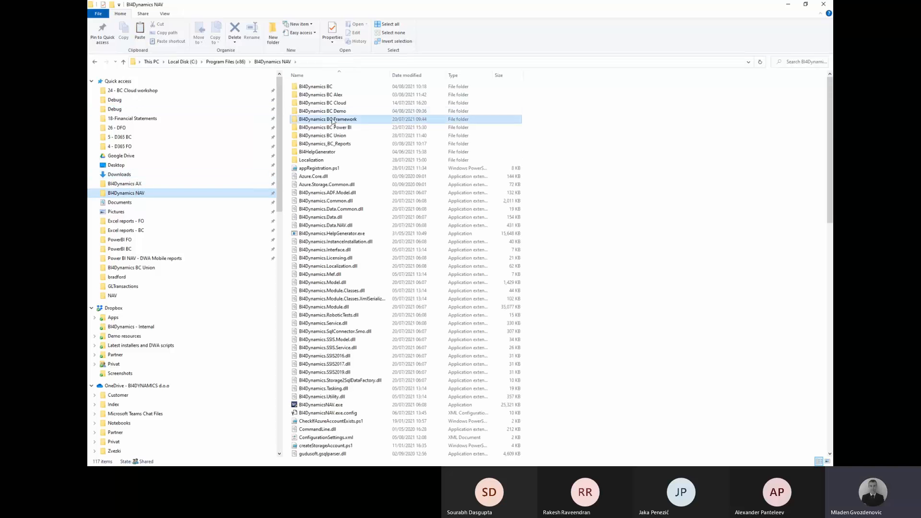
pyautogui.doubleClick(333, 120)
pyautogui.doubleClick(323, 148)
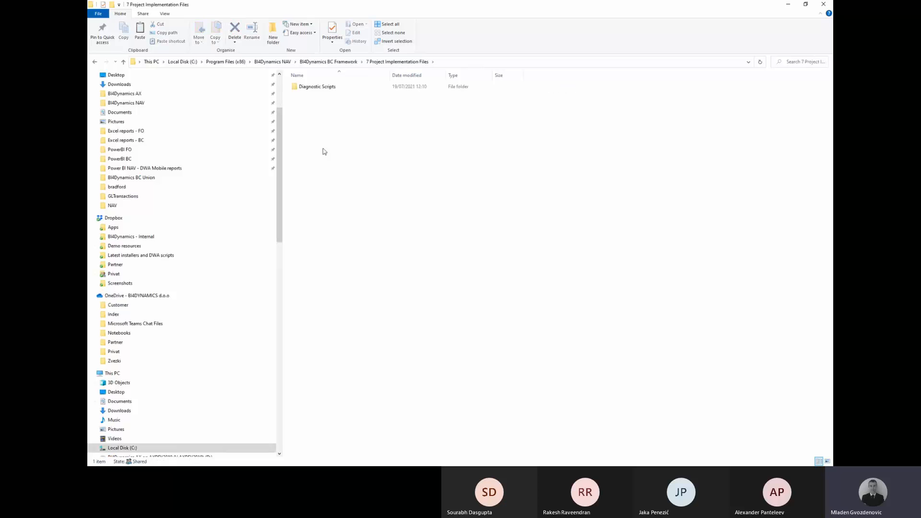
pyautogui.doubleClick(315, 88)
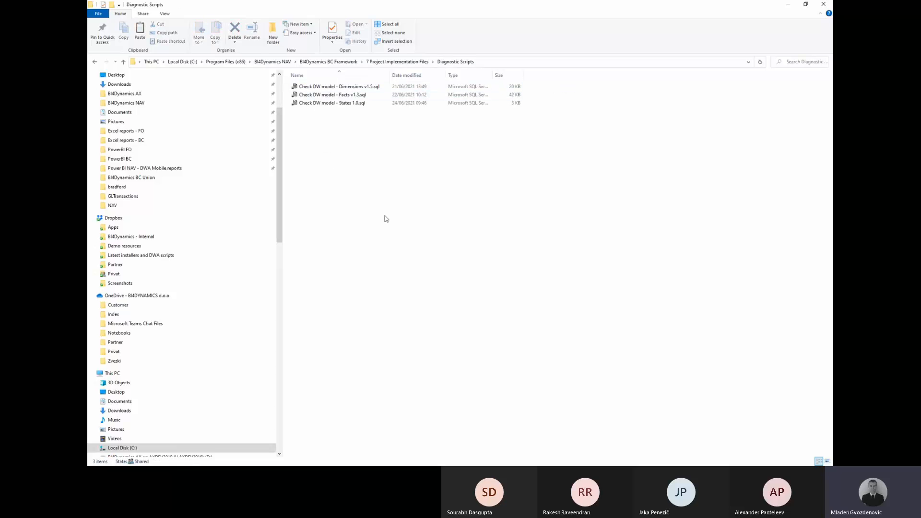
pyautogui.click(403, 63)
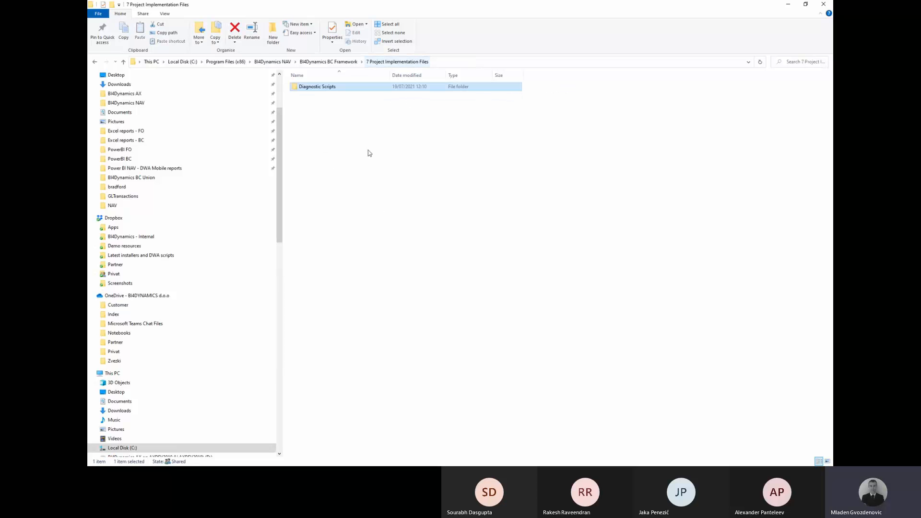
pyautogui.click(345, 186)
pyautogui.rightClick(344, 185)
pyautogui.click(367, 233)
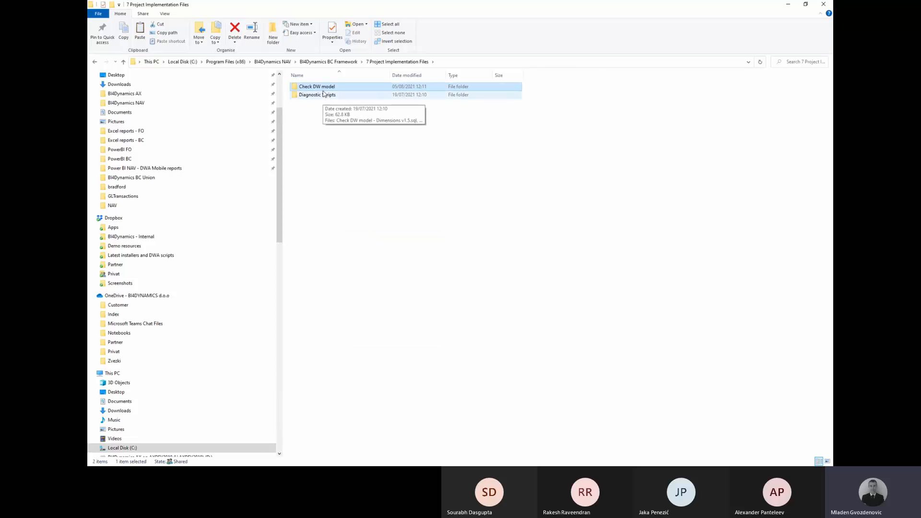
pyautogui.doubleClick(320, 87)
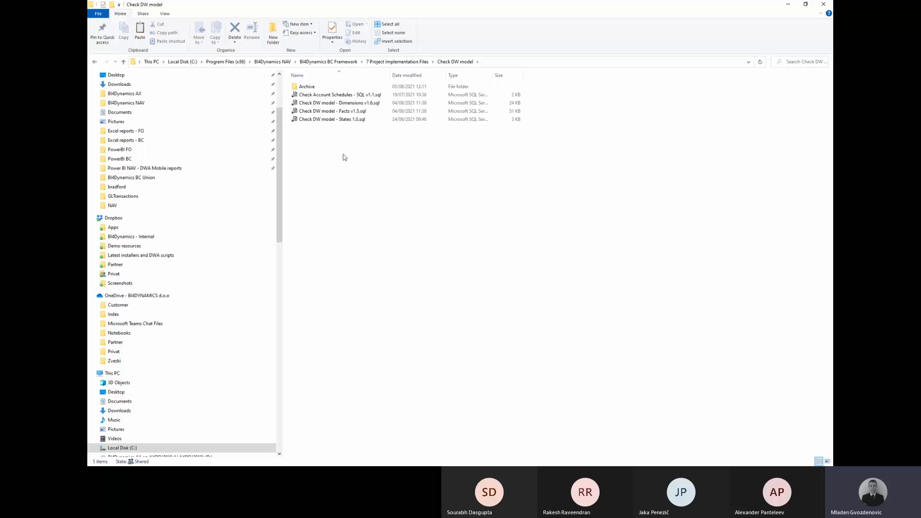
pyautogui.hotkey('alt', 'Tab')
pyautogui.hotkey('alt', 'Tab')
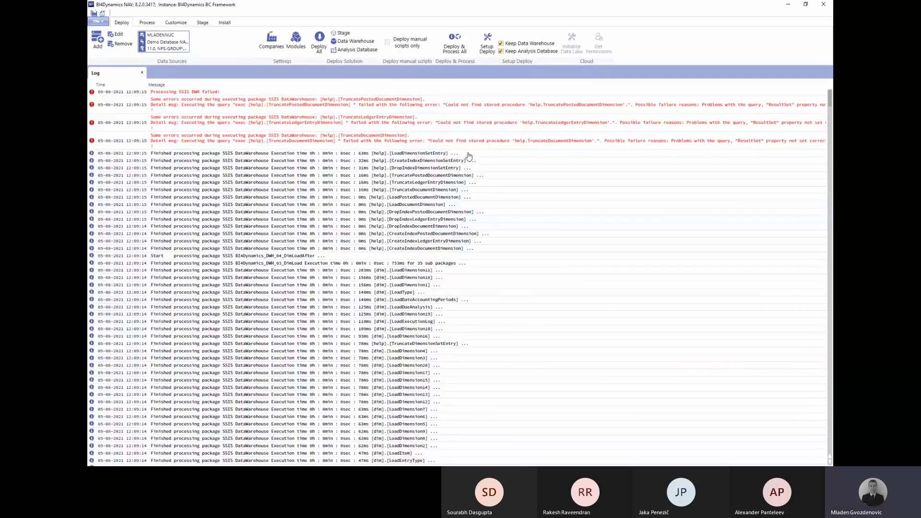
# Delete all four global dimension rows, including Area, from CRONUS International Ltd. and save.
pyautogui.click(272, 41)
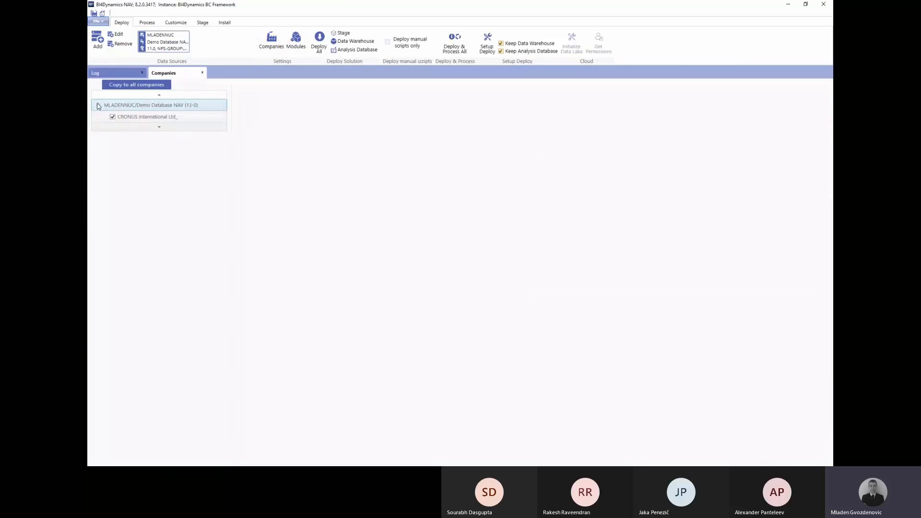
pyautogui.click(109, 119)
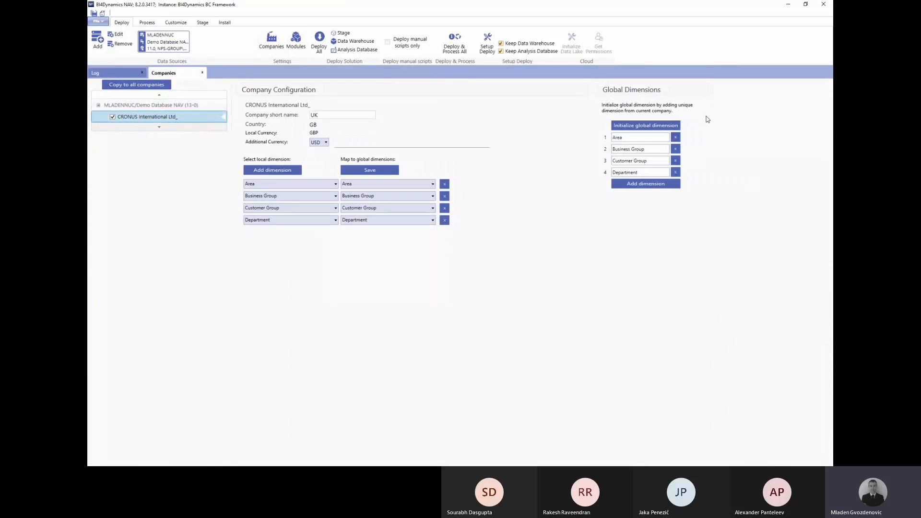
pyautogui.click(675, 138)
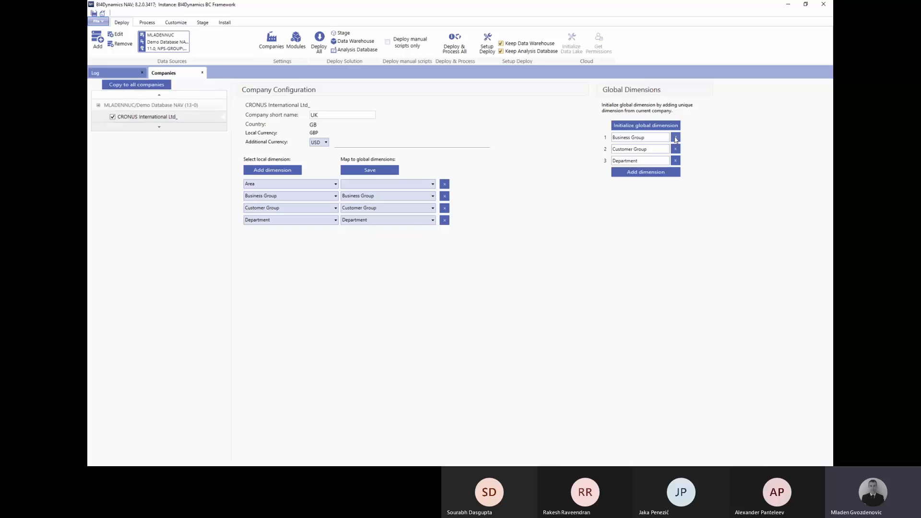
pyautogui.click(675, 138)
pyautogui.click(444, 183)
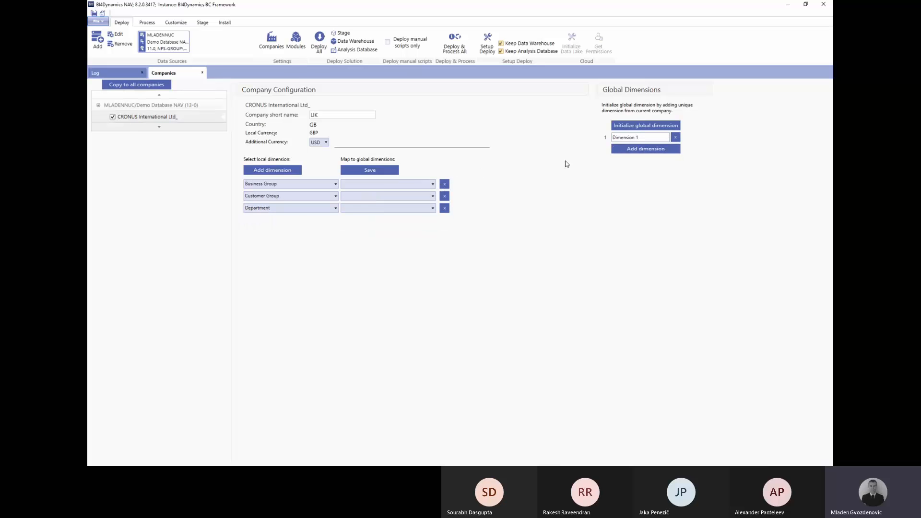
pyautogui.click(676, 138)
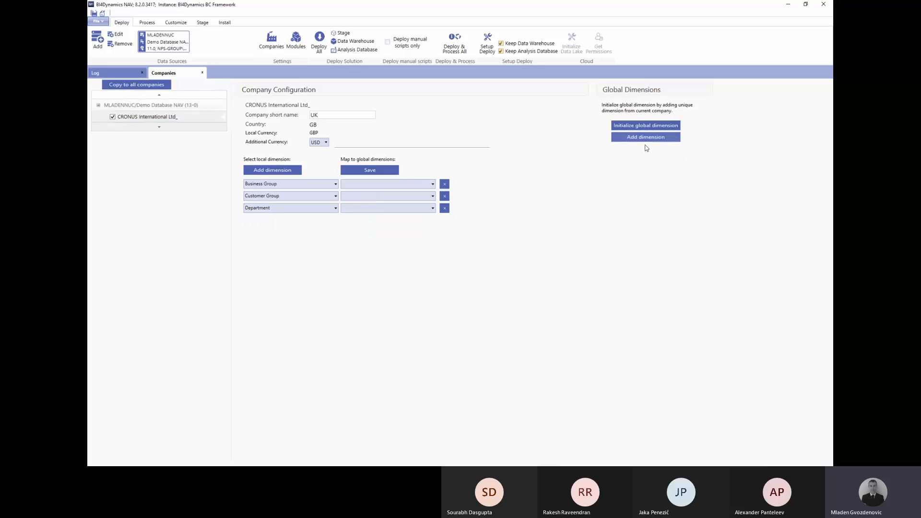
pyautogui.click(391, 171)
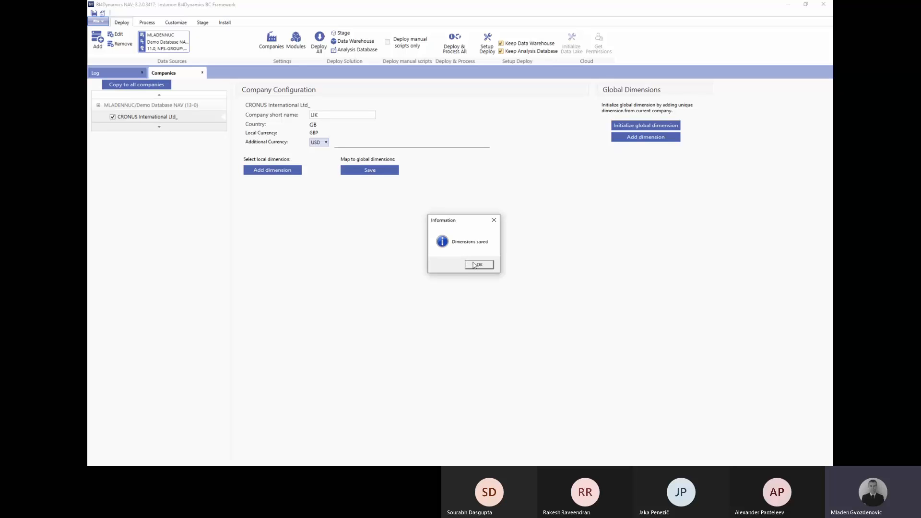
pyautogui.click(474, 265)
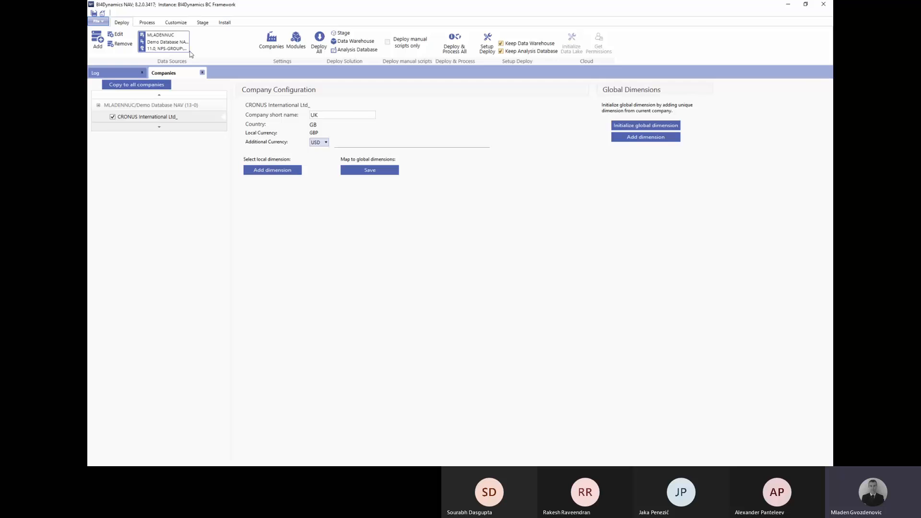
pyautogui.click(202, 72)
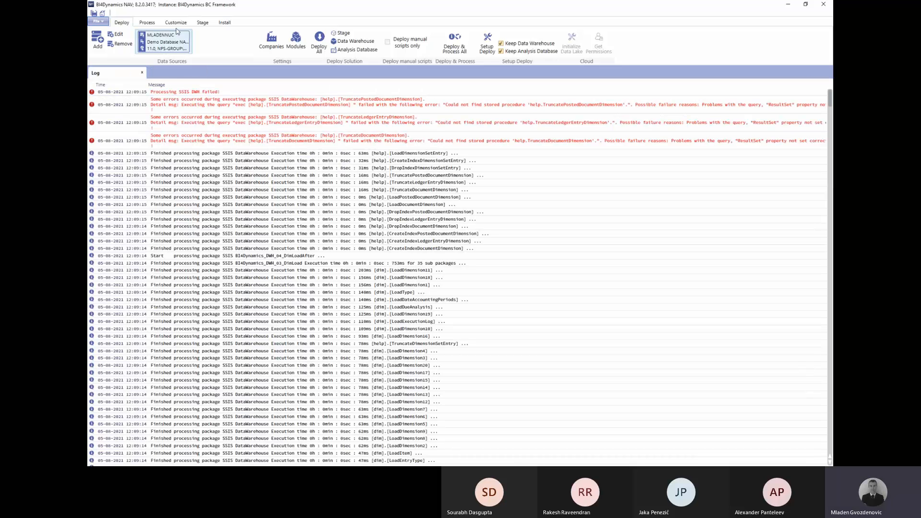
# Open the cube creation wizard, select Sales Analysis and generate the custom cubes.
pyautogui.click(176, 22)
pyautogui.click(137, 47)
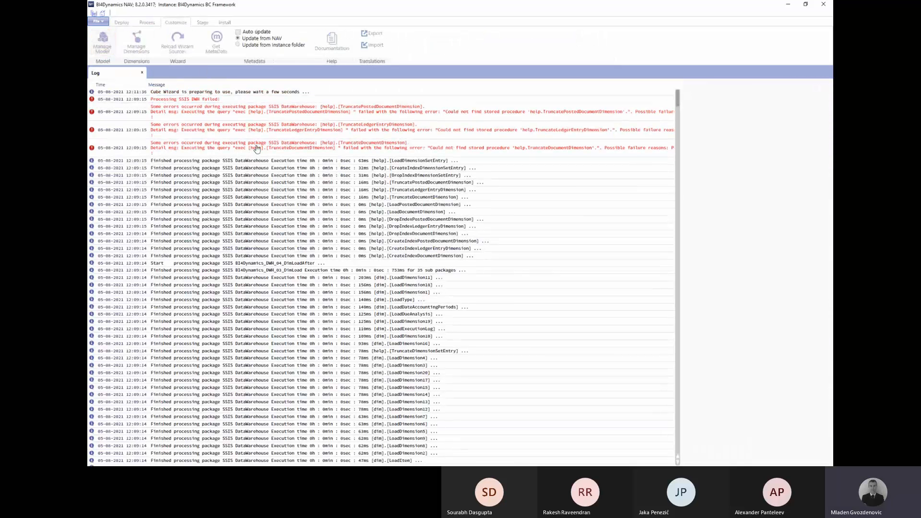
pyautogui.click(213, 120)
pyautogui.click(298, 438)
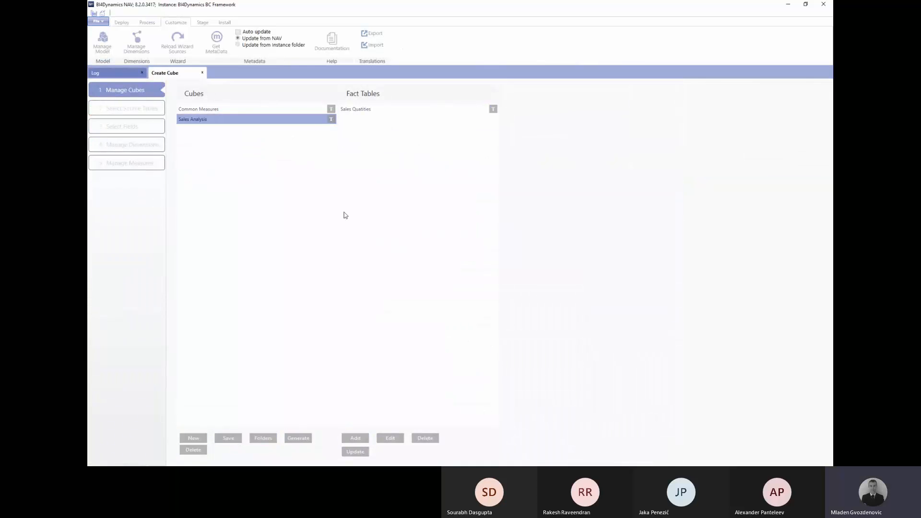
# Set the Sales Quatities fact's global dimension source to empty and regenerate all custom cubes.
pyautogui.click(361, 111)
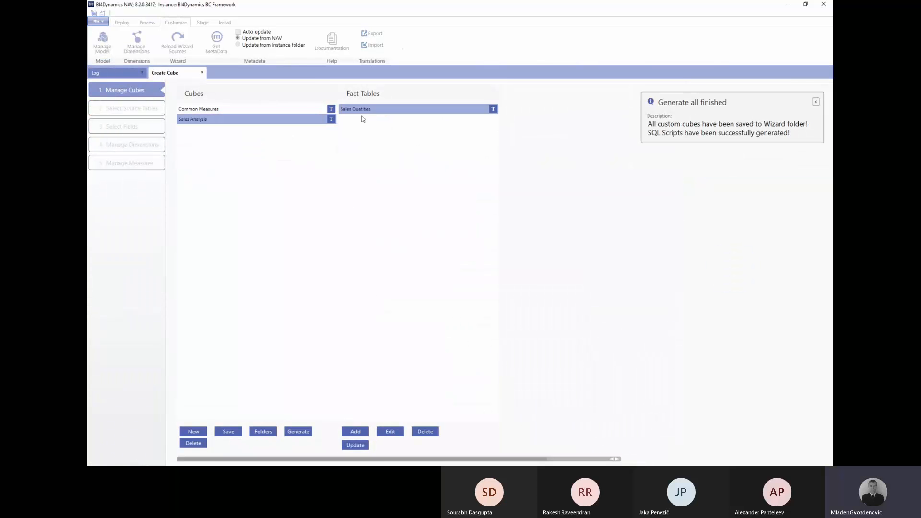
pyautogui.click(386, 433)
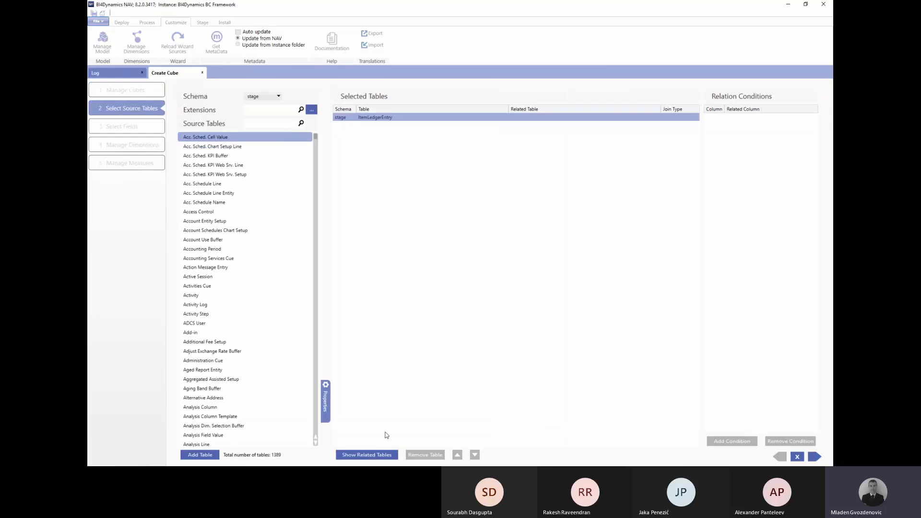
pyautogui.click(133, 146)
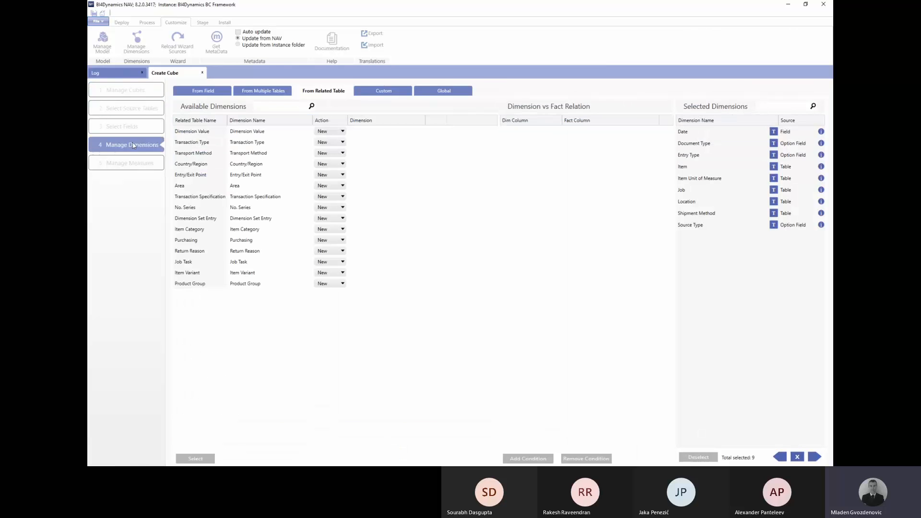
pyautogui.click(326, 107)
pyautogui.click(331, 108)
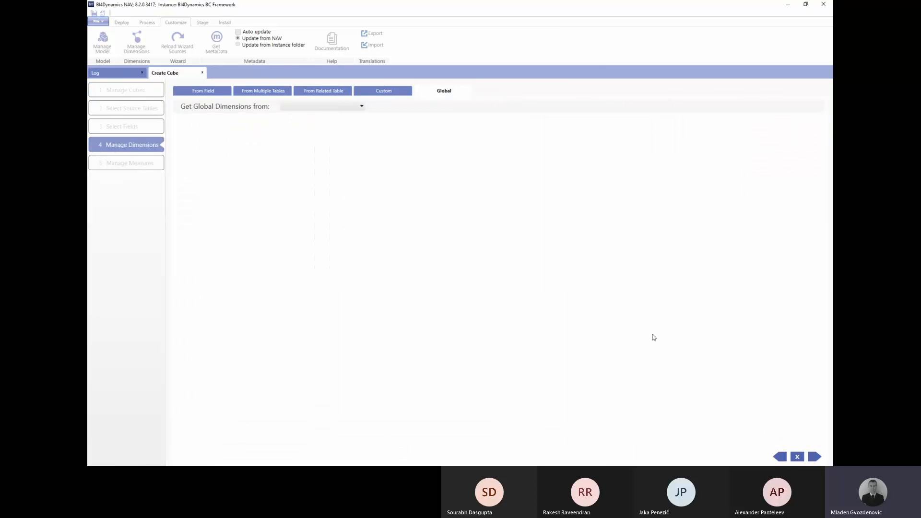
pyautogui.click(331, 110)
pyautogui.click(317, 135)
pyautogui.click(797, 457)
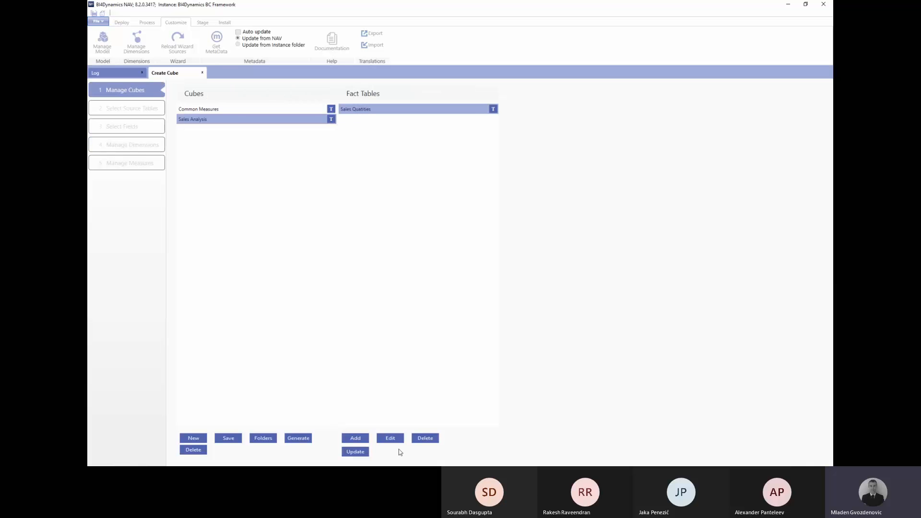
pyautogui.click(297, 438)
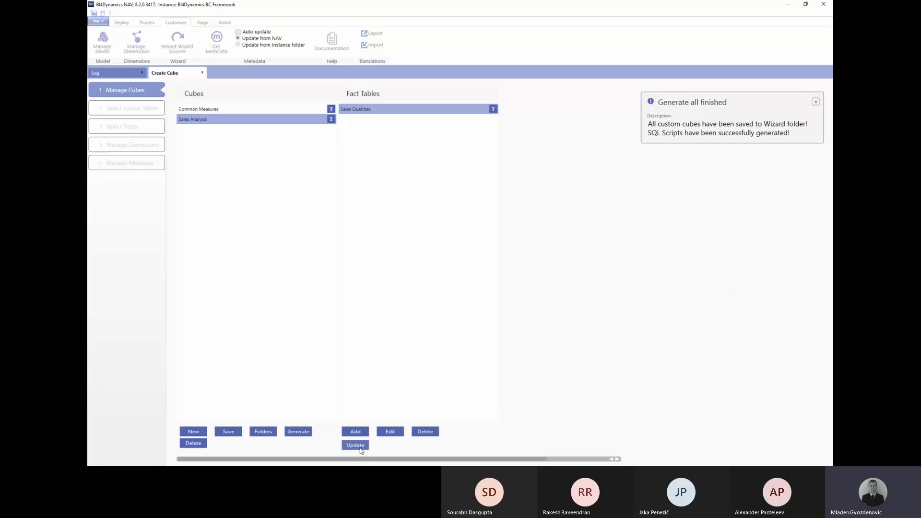
# Update the Sales Quatities fact across Stage, DW and Analytics, then open the Process options.
pyautogui.click(356, 445)
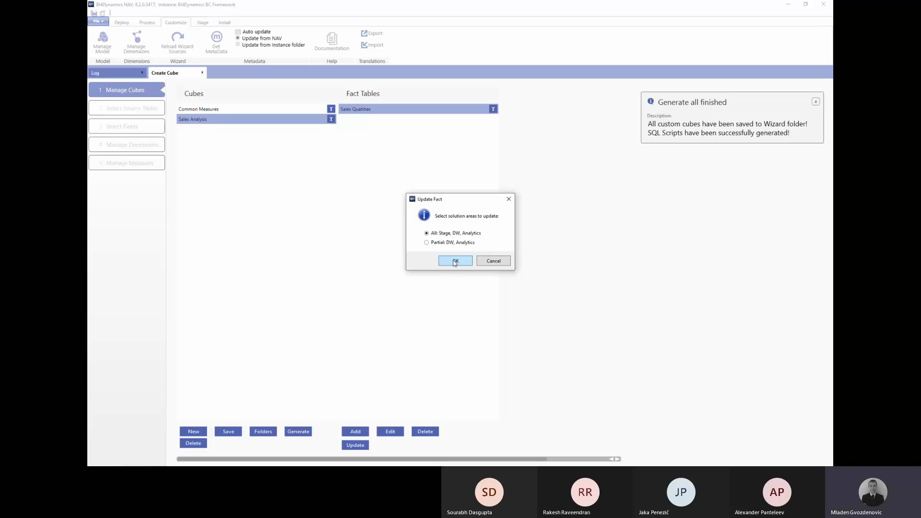
pyautogui.click(454, 261)
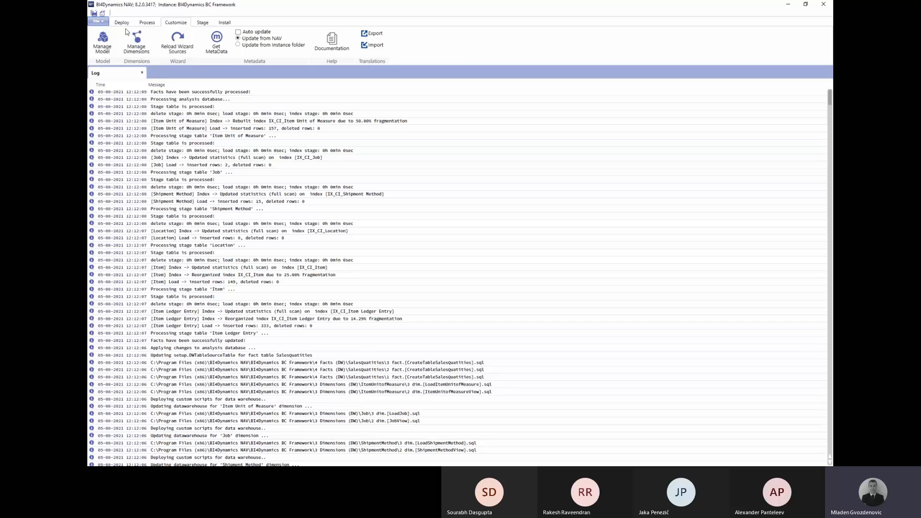
pyautogui.click(122, 23)
pyautogui.click(147, 23)
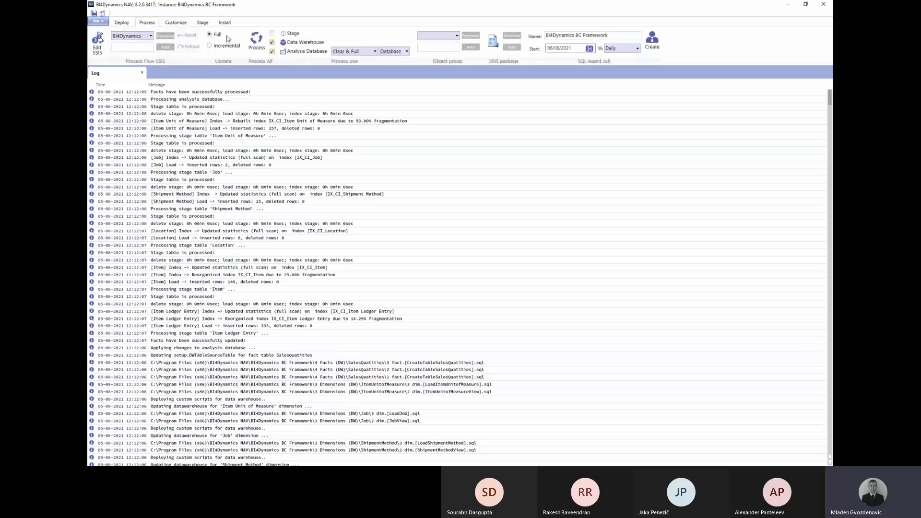
# Tick Stage under Process All, save the instance, and read the saved, processed and timing log details.
pyautogui.click(272, 34)
pyautogui.click(95, 13)
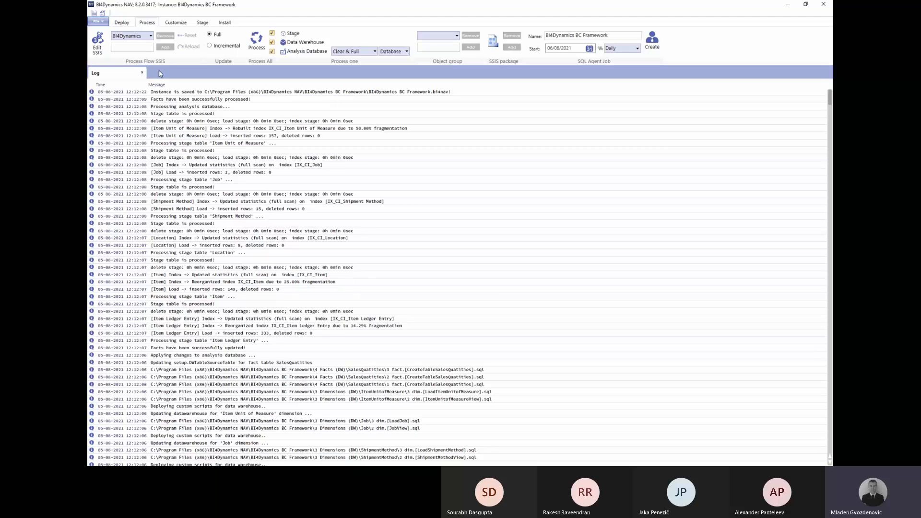
pyautogui.doubleClick(182, 92)
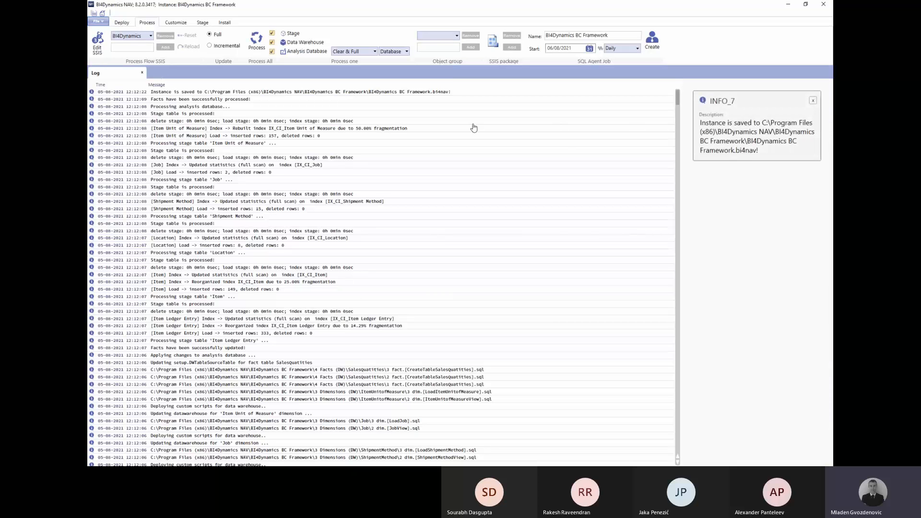
pyautogui.doubleClick(183, 101)
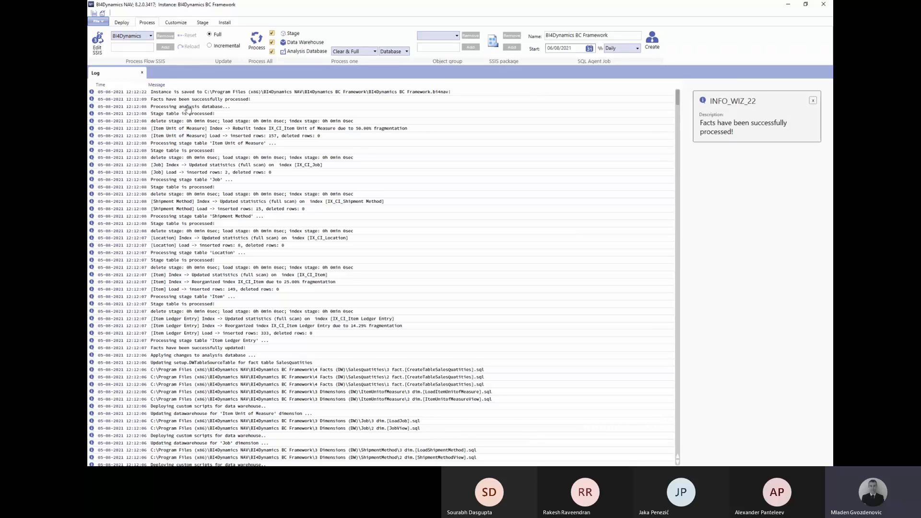
pyautogui.doubleClick(186, 107)
pyautogui.doubleClick(186, 121)
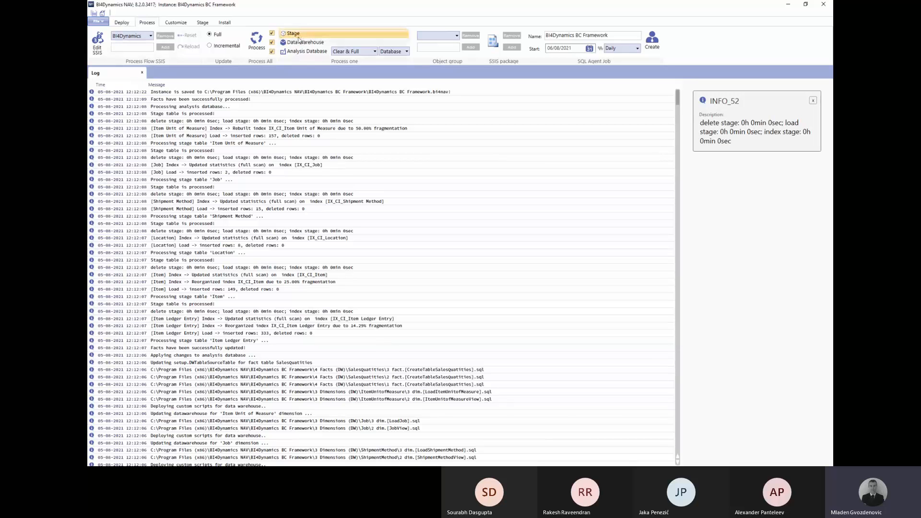
pyautogui.click(122, 23)
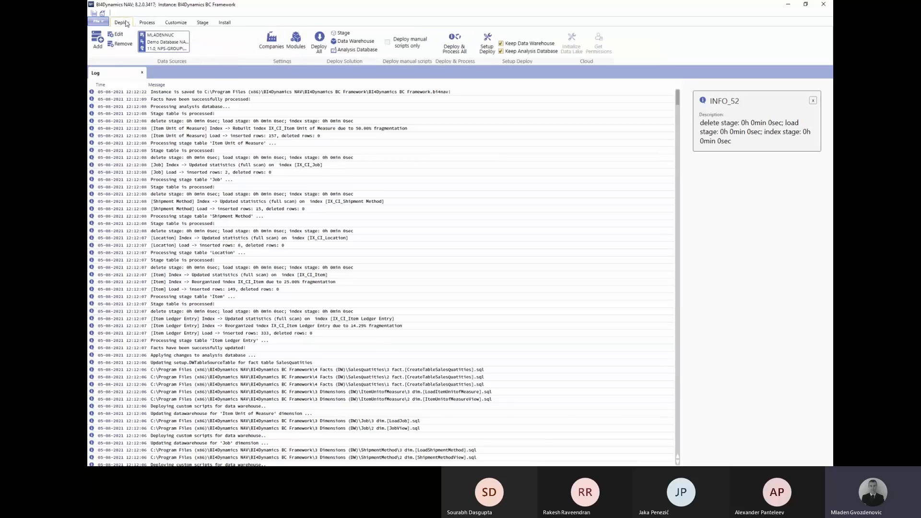
# Run Setup Deploy, then launch Deploy & Process All for the whole solution.
pyautogui.click(498, 45)
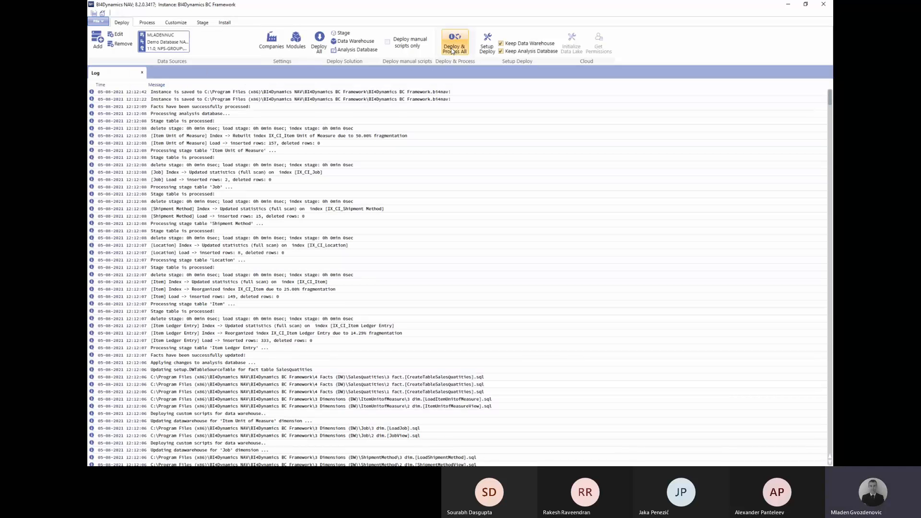
pyautogui.click(452, 48)
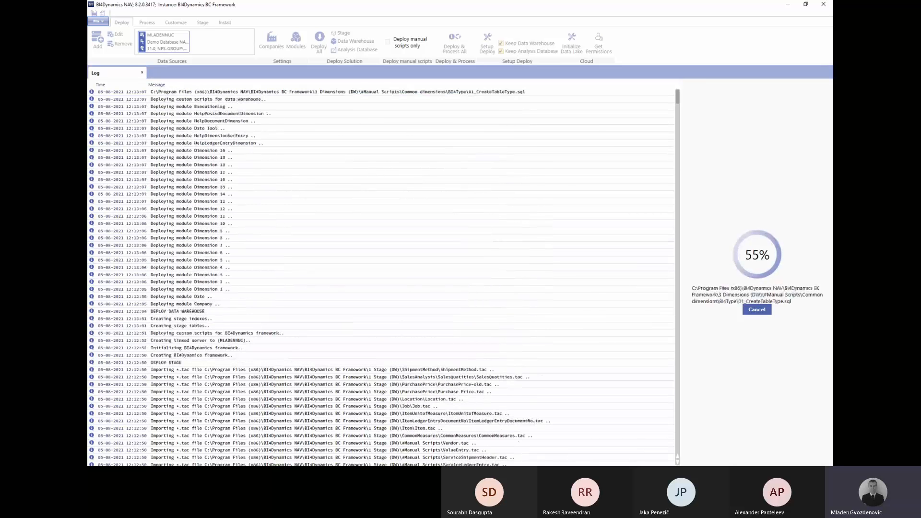
# In Management Studio, reload the externally changed scripts and close the fact and dimension scripts.
pyautogui.hotkey('alt', 'Tab')
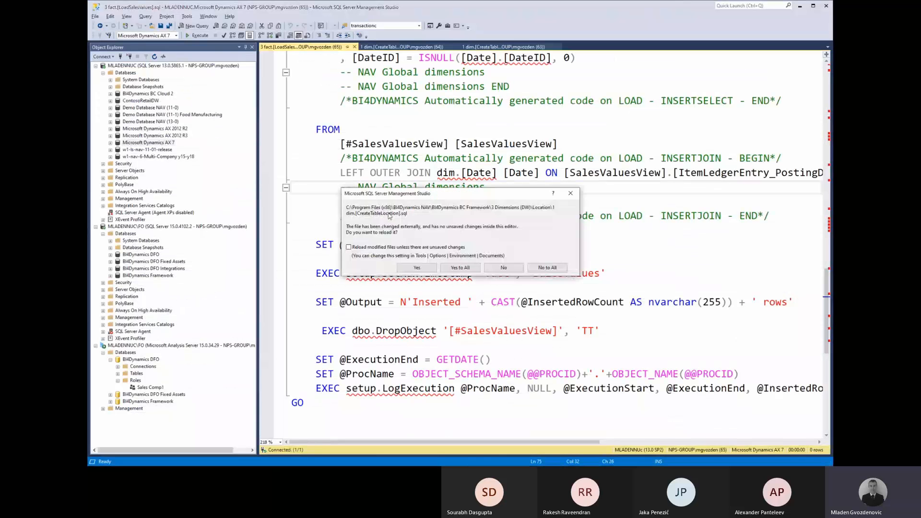
pyautogui.click(459, 268)
pyautogui.click(357, 54)
pyautogui.click(354, 47)
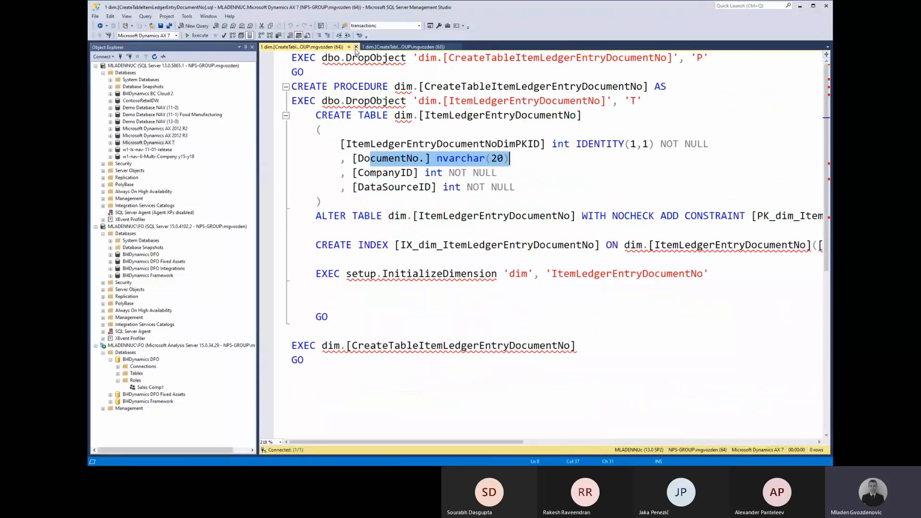
pyautogui.click(356, 47)
pyautogui.click(356, 48)
# Disconnect all three connected SQL Servers in Object Explorer.
pyautogui.click(139, 66)
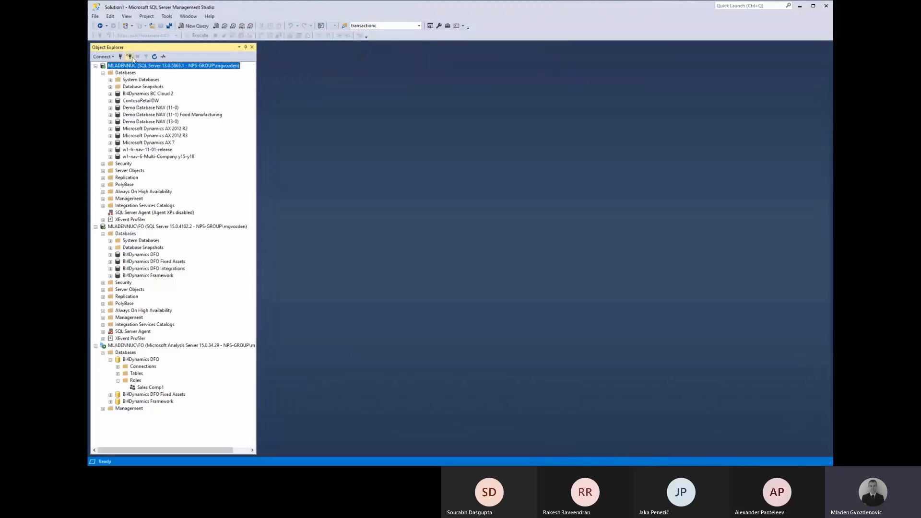
pyautogui.click(131, 57)
pyautogui.click(132, 57)
pyautogui.click(131, 57)
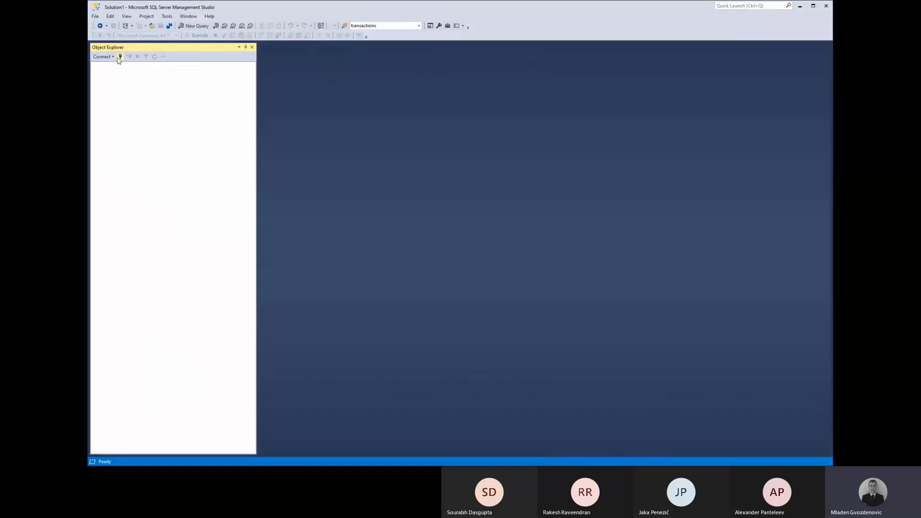
# Connect a new Database Engine session to the BC SQL Server instance.
pyautogui.click(113, 58)
pyautogui.click(115, 71)
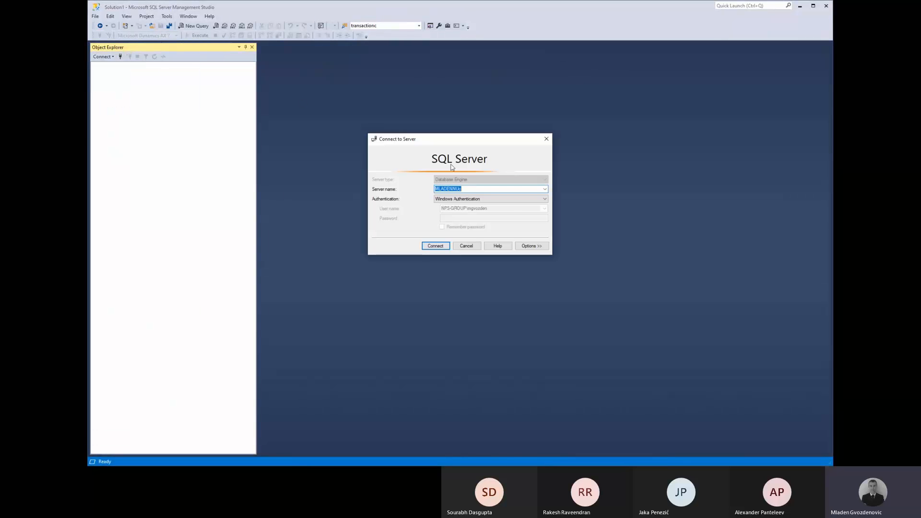
pyautogui.click(545, 189)
pyautogui.click(458, 211)
pyautogui.click(434, 246)
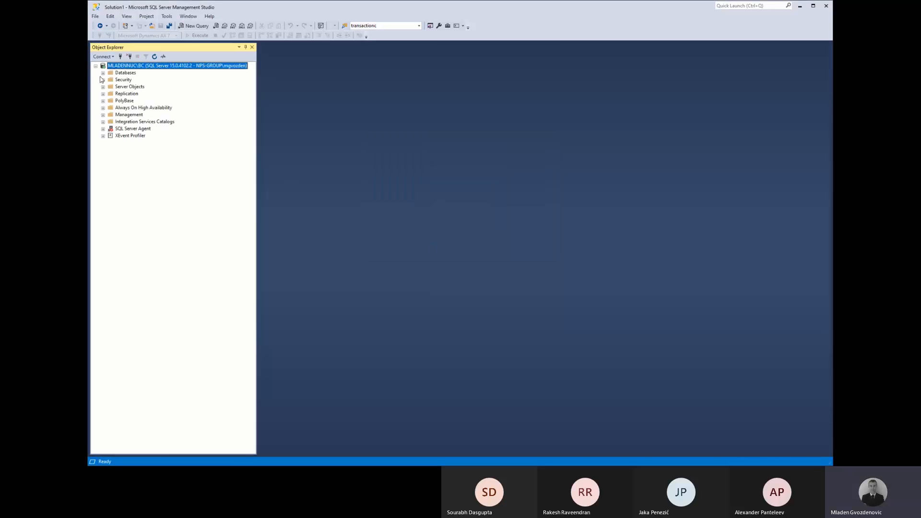
# Expand Databases, select BI4Dynamics BC Framework, and bring up File > Open > File.
pyautogui.click(103, 72)
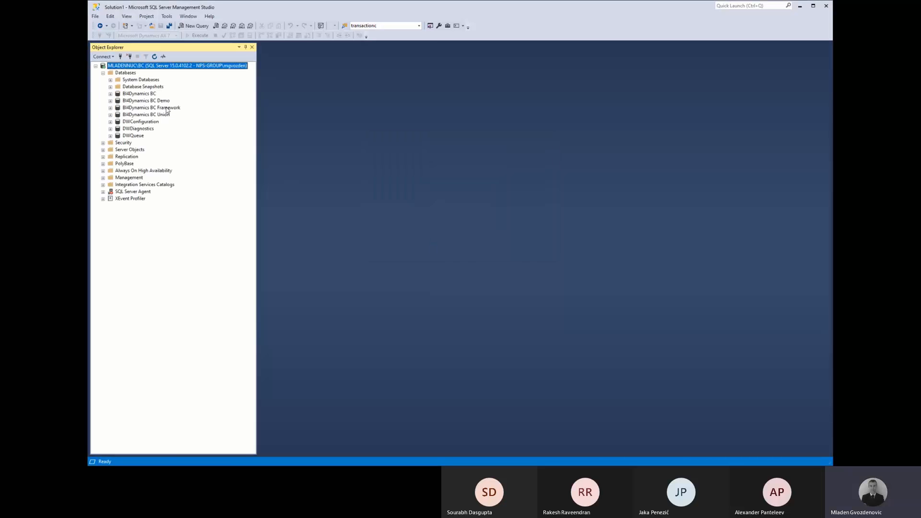
pyautogui.click(166, 109)
pyautogui.click(101, 19)
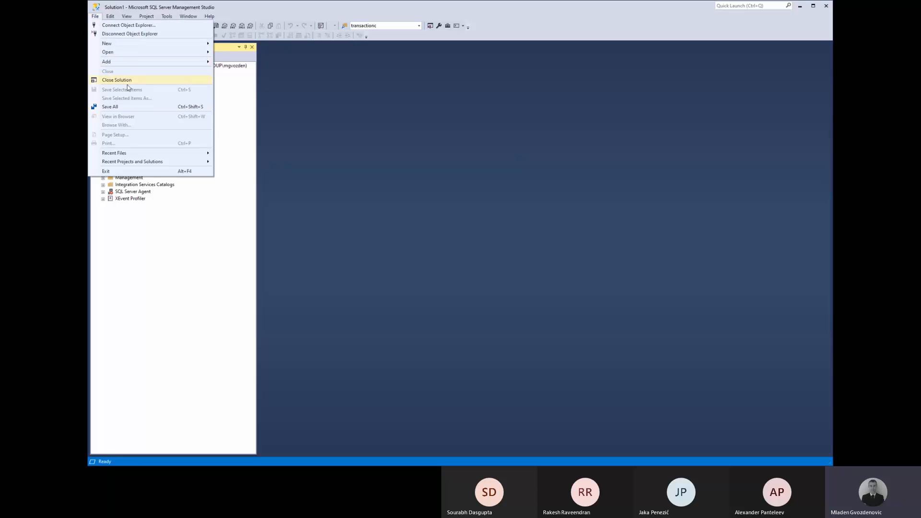
pyautogui.moveTo(168, 62)
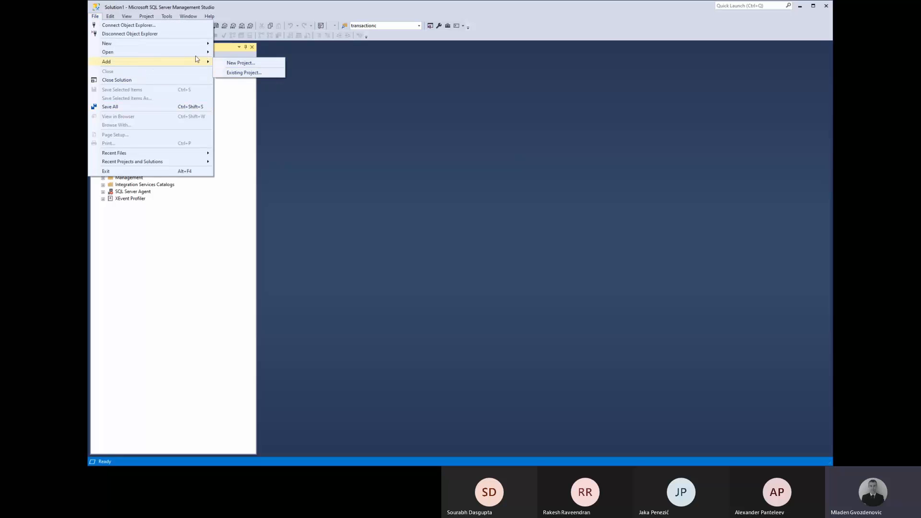
pyautogui.moveTo(197, 52)
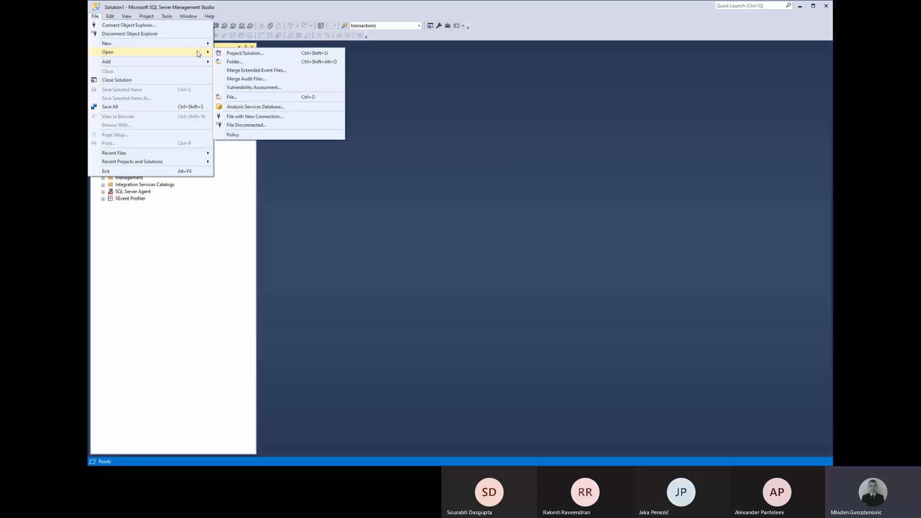
pyautogui.click(261, 96)
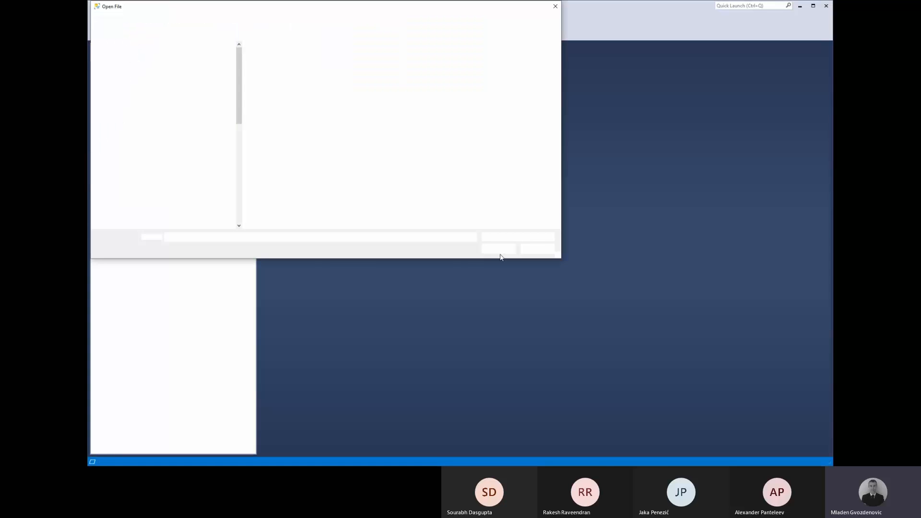
# Open 01 - Top table.sql and comment out its table-name LIKE filter.
pyautogui.doubleClick(297, 165)
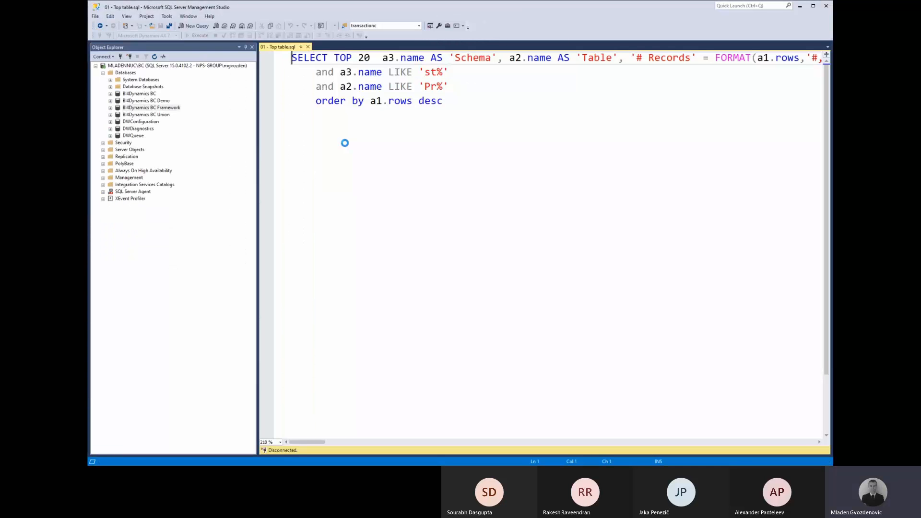
pyautogui.scroll(-5, 384, 125)
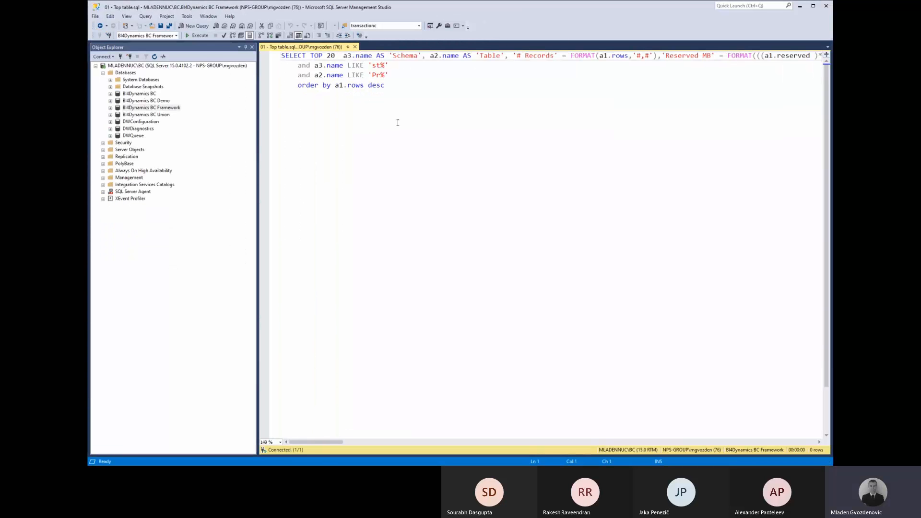
pyautogui.click(381, 72)
pyautogui.hotkey('ctrl', 'k')
pyautogui.hotkey('ctrl', 'c')
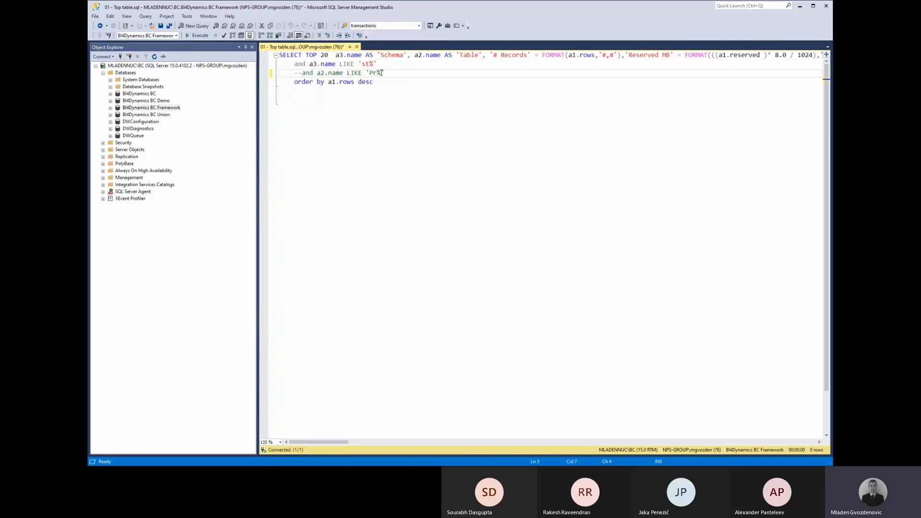
pyautogui.press('Up')
# Comment out the schema filter too, save, and run the query listing the 20 largest tables.
pyautogui.press('Home')
pyautogui.hotkey('ctrl', 'k')
pyautogui.hotkey('ctrl', 'c')
pyautogui.hotkey('ctrl', 's')
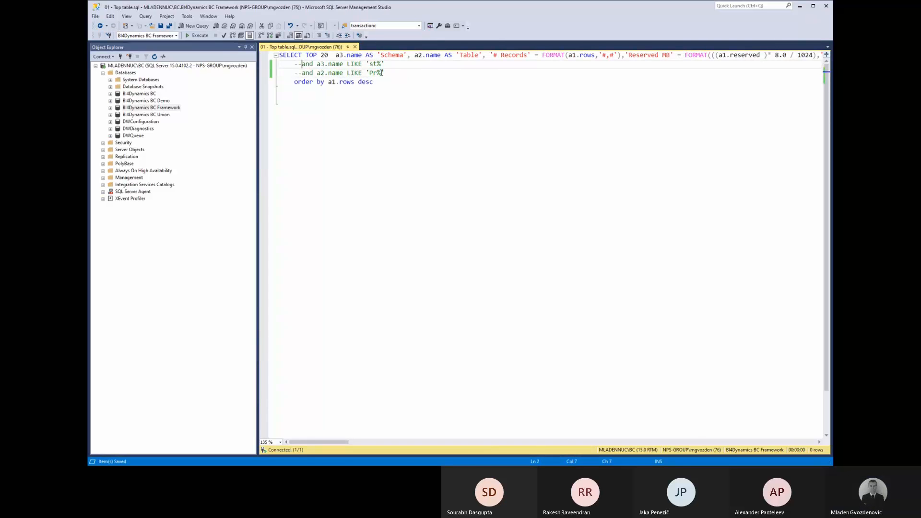
pyautogui.press('F5')
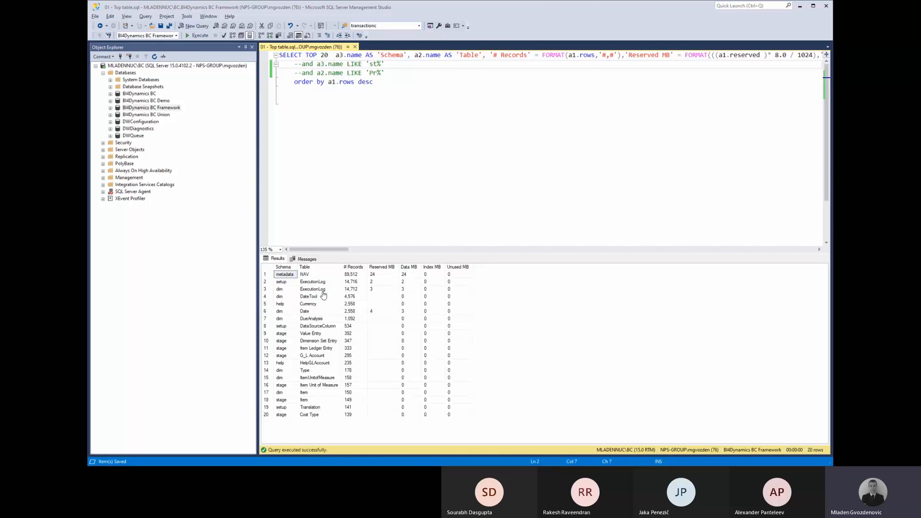
pyautogui.hotkey('alt', 'Tab')
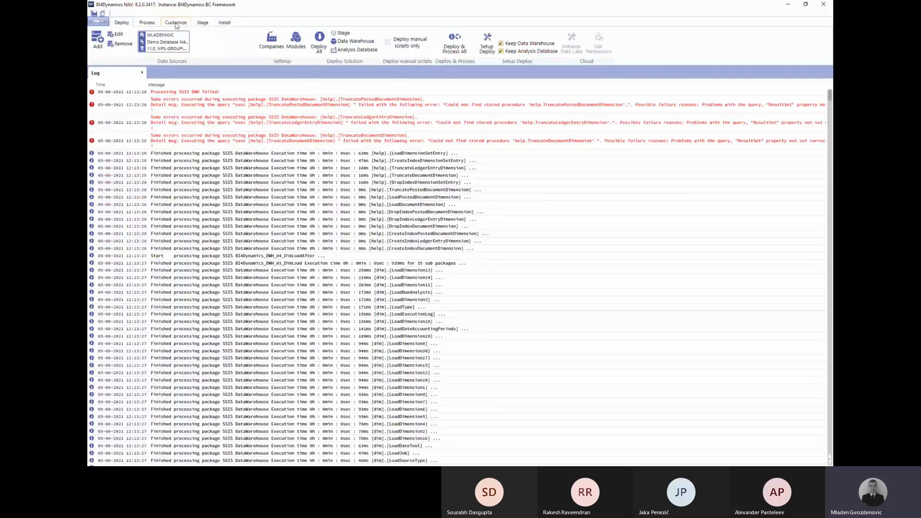
# In Edit SSIS, inspect the FactLoadAfter and DimLoadAfter steps and exclude TruncateDocumentDimension.
pyautogui.click(153, 24)
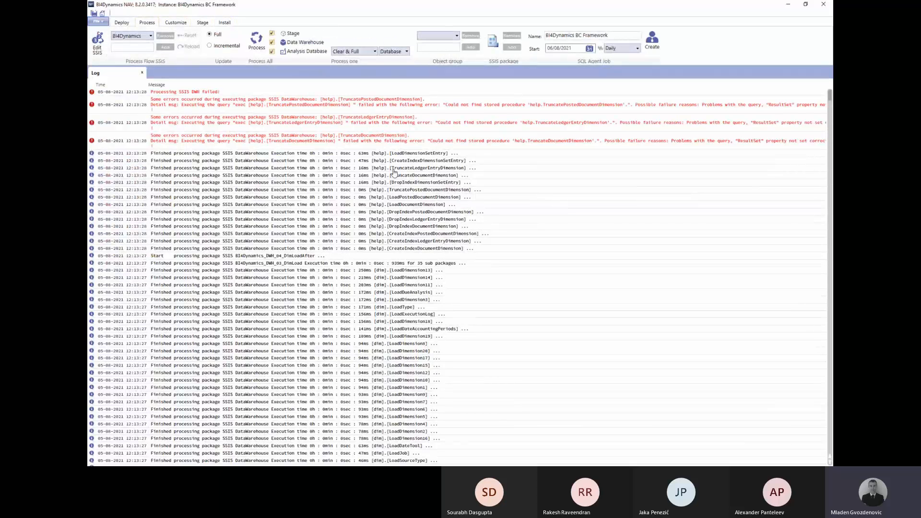
pyautogui.click(97, 42)
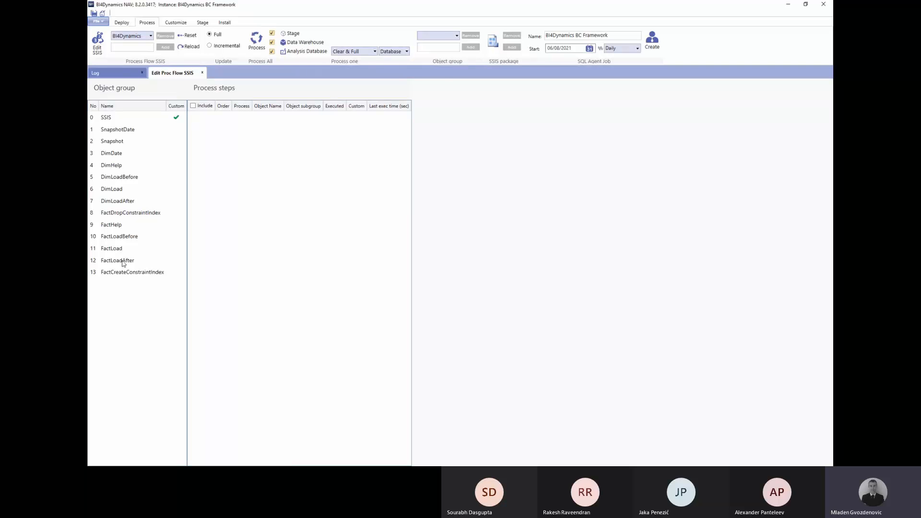
pyautogui.click(124, 262)
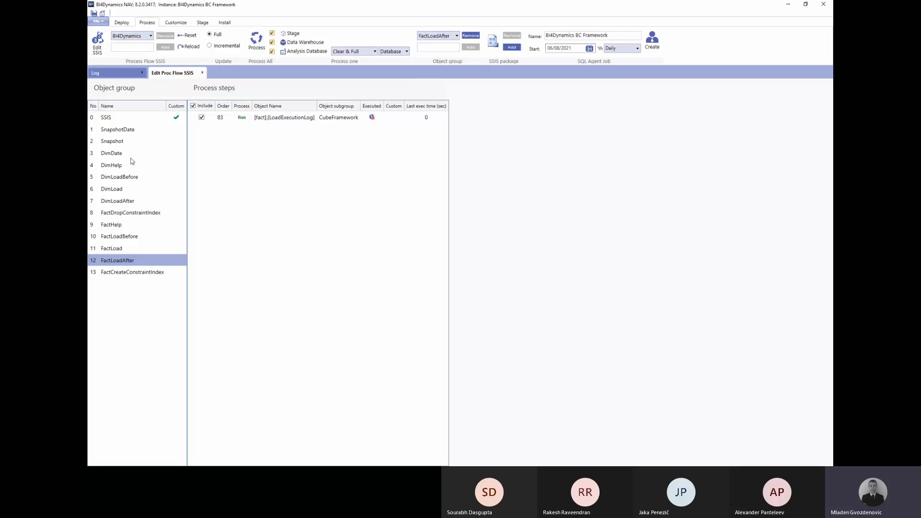
pyautogui.click(121, 204)
pyautogui.click(203, 157)
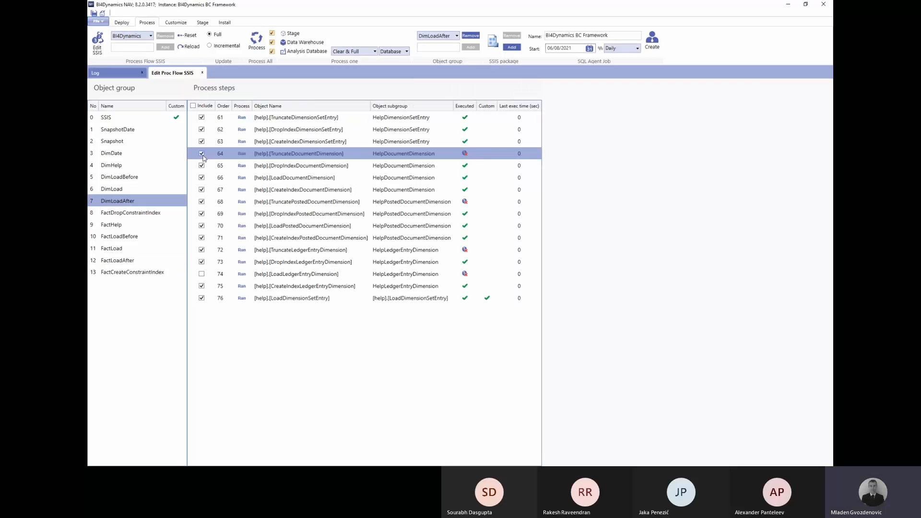
pyautogui.click(202, 154)
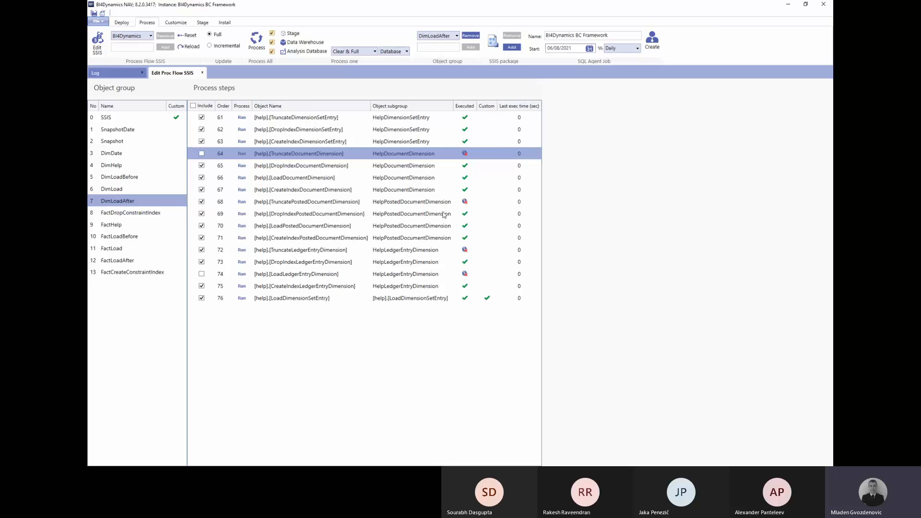
pyautogui.click(204, 206)
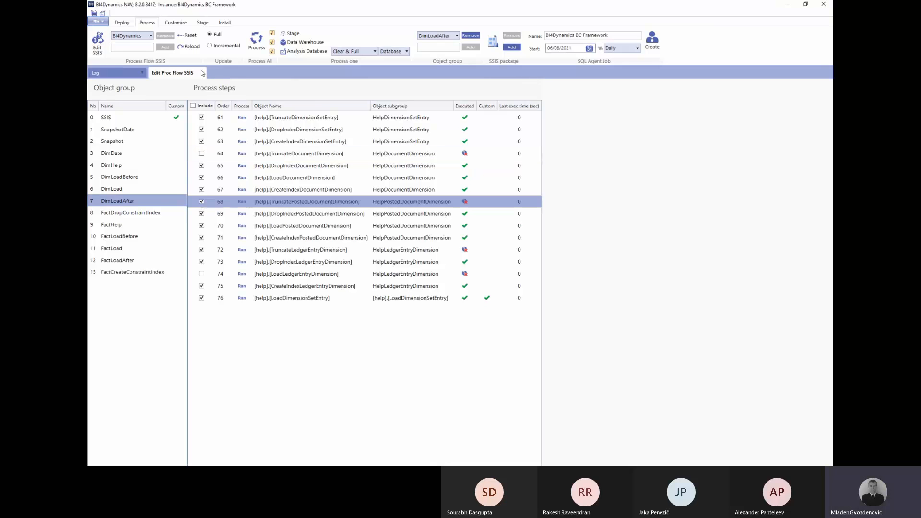
# Reset the process flow to defaults, recheck the FactLoadAfter and DimLoadAfter steps, and close the editor.
pyautogui.click(187, 35)
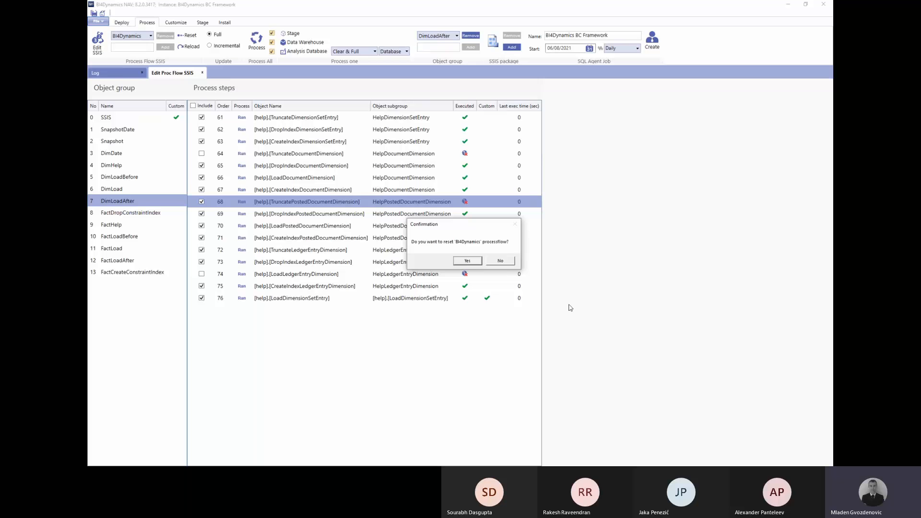
pyautogui.click(466, 260)
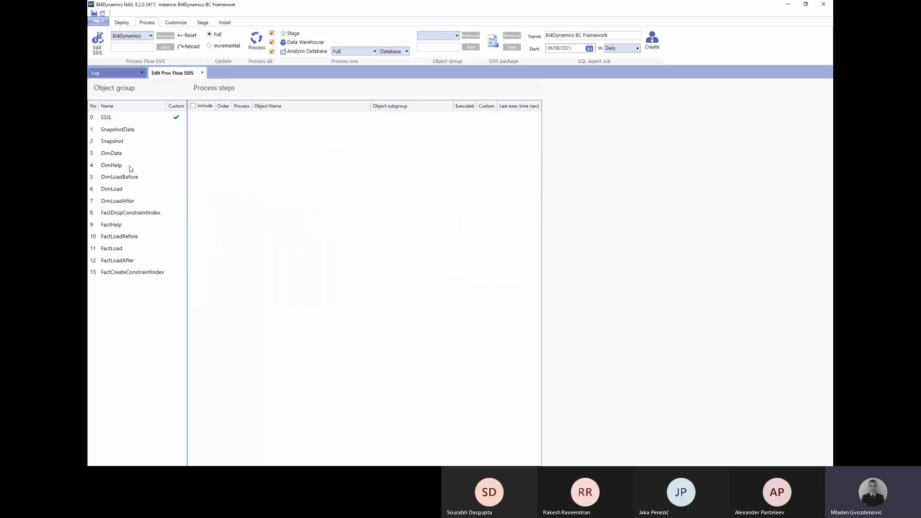
pyautogui.click(120, 261)
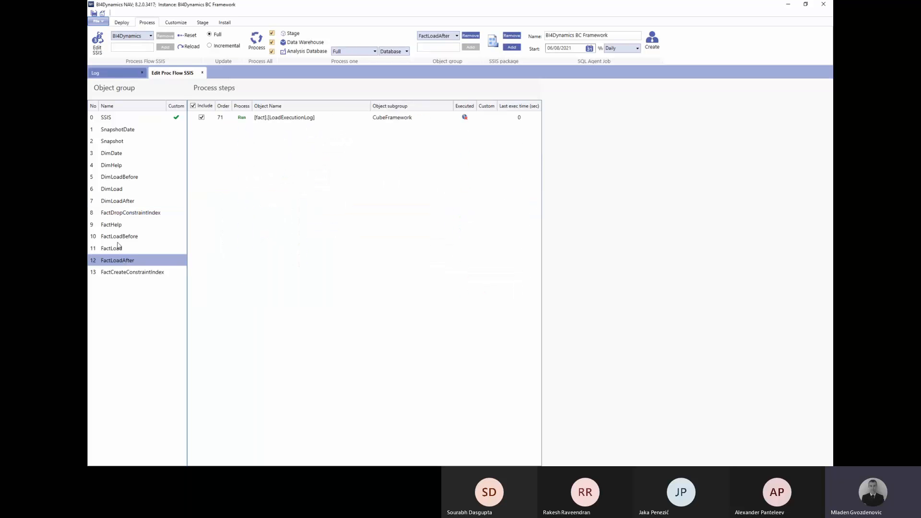
pyautogui.click(120, 190)
pyautogui.click(125, 201)
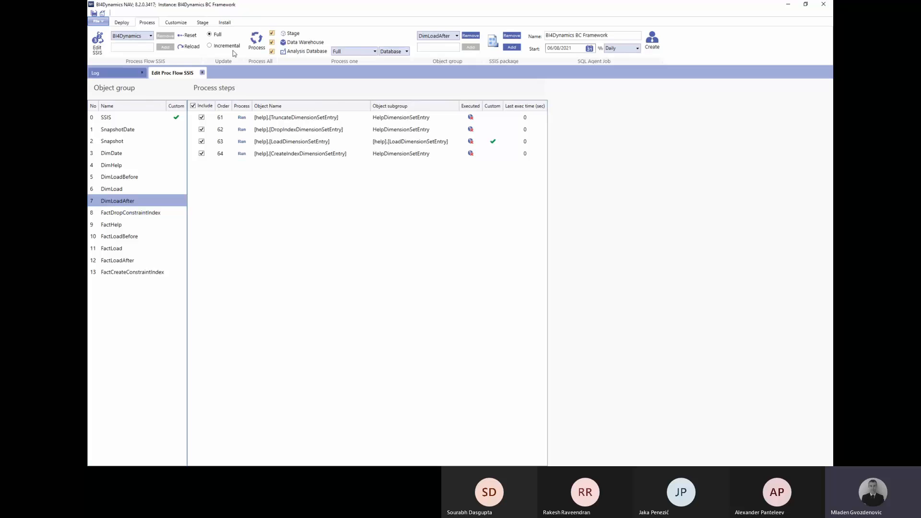
pyautogui.click(245, 48)
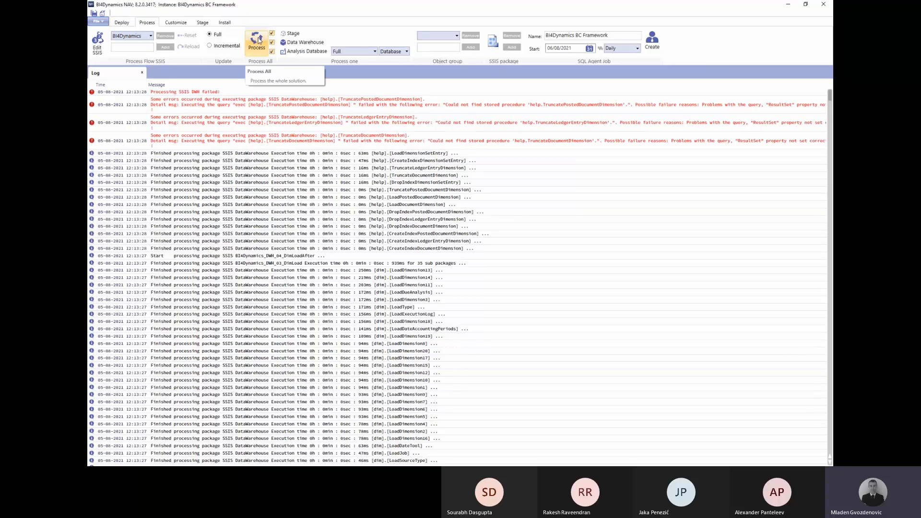
# Run Process All to 100%, rerunning the table-size query in Management Studio along the way.
pyautogui.click(258, 41)
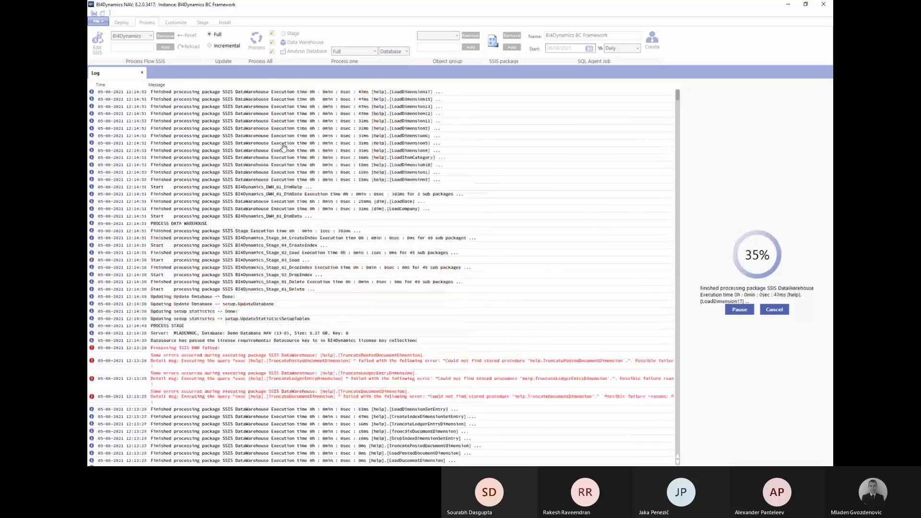
pyautogui.hotkey('alt', 'Tab')
pyautogui.press('F5')
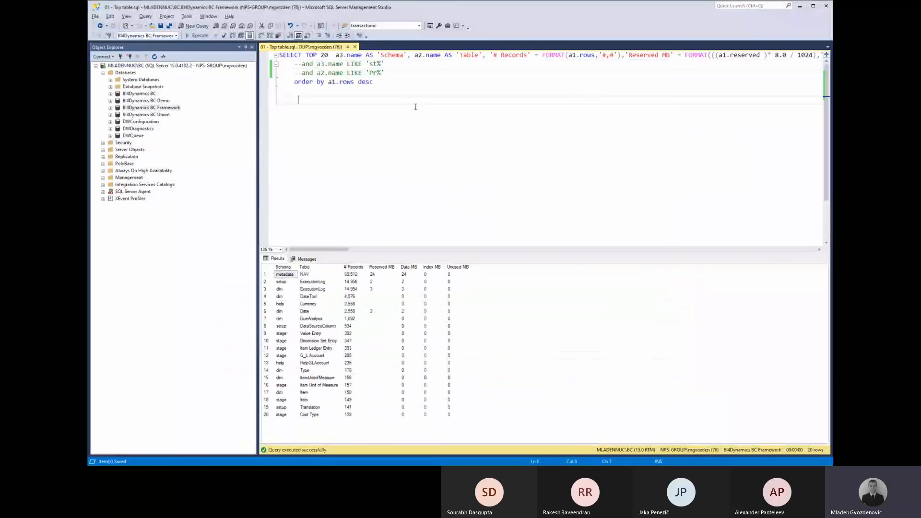
pyautogui.hotkey('alt', 'Tab')
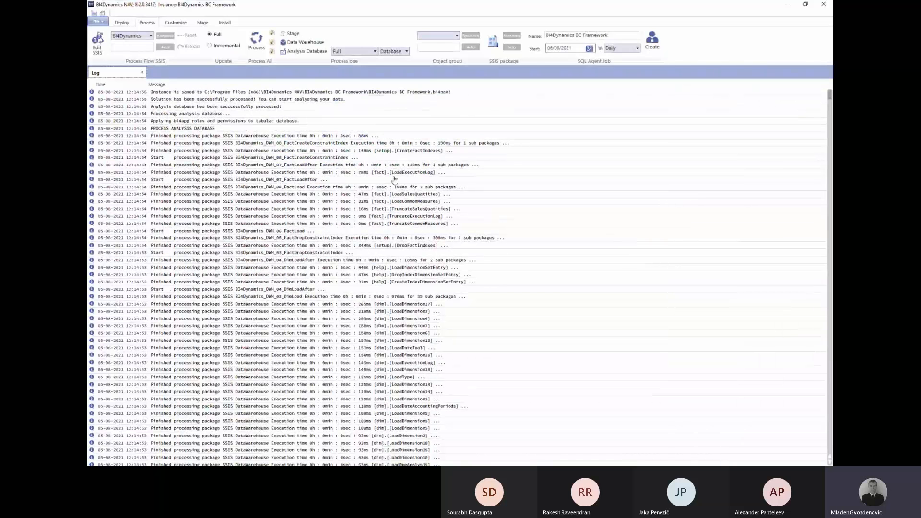
pyautogui.hotkey('alt', 'Tab')
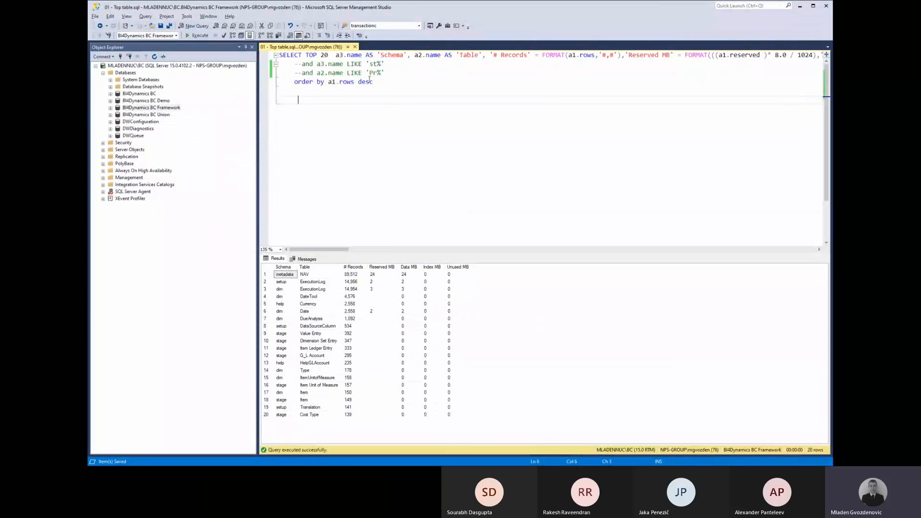
# Re-enable the schema filter with 'f%' and rerun the query to list the 4 fact tables.
pyautogui.click(395, 64)
pyautogui.press('Left')
pyautogui.press('Left')
pyautogui.press('BackSpace')
pyautogui.press('BackSpace')
pyautogui.write('f')
pyautogui.press('Home')
pyautogui.press('Delete')
pyautogui.press('Delete')
pyautogui.press('F5')
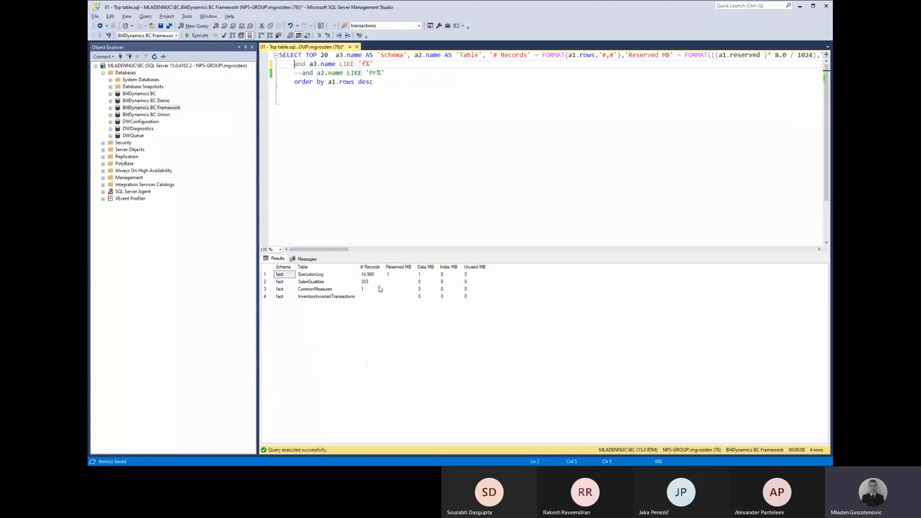
# Copy the entire results grid with headers and bring the Excel workbook onto the screen.
pyautogui.click(360, 282)
pyautogui.click(267, 267)
pyautogui.rightClick(366, 285)
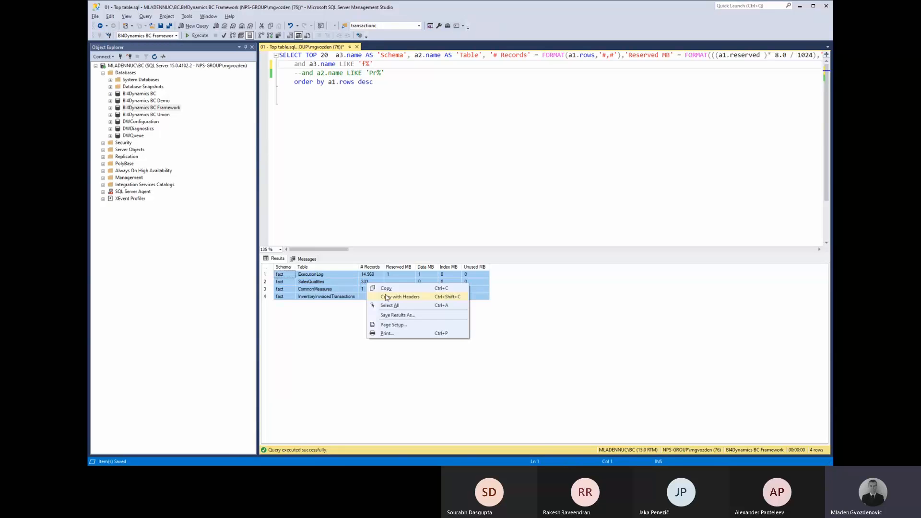
pyautogui.click(386, 297)
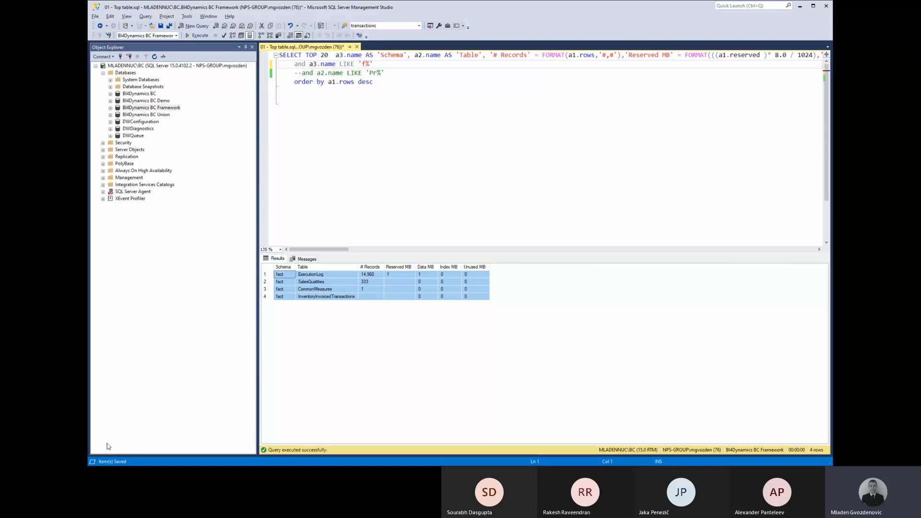
pyautogui.hotkey('alt', 'Tab')
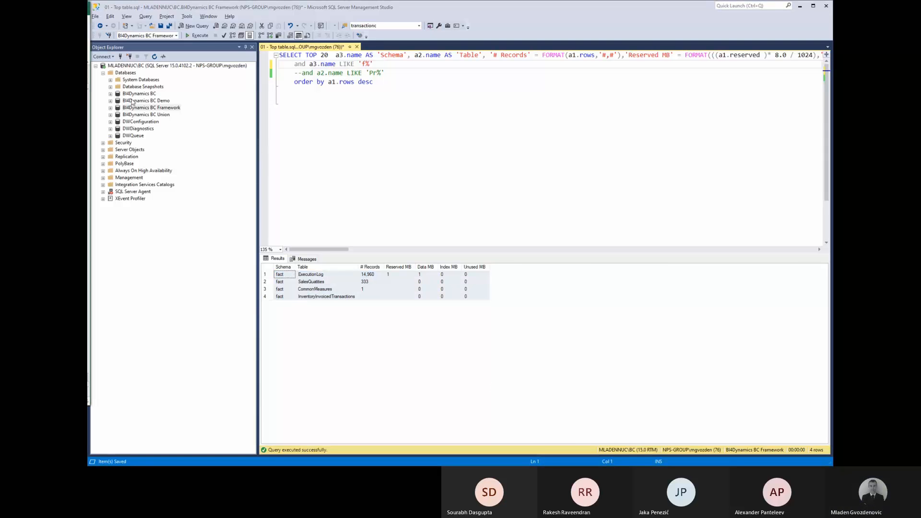
pyautogui.moveTo(133, 100); pyautogui.dragTo(735, 109)
# Clear B1:E7 in Book1, paste the fact-table results at A1 and autofit columns A–H.
pyautogui.moveTo(341, 238); pyautogui.dragTo(263, 190)
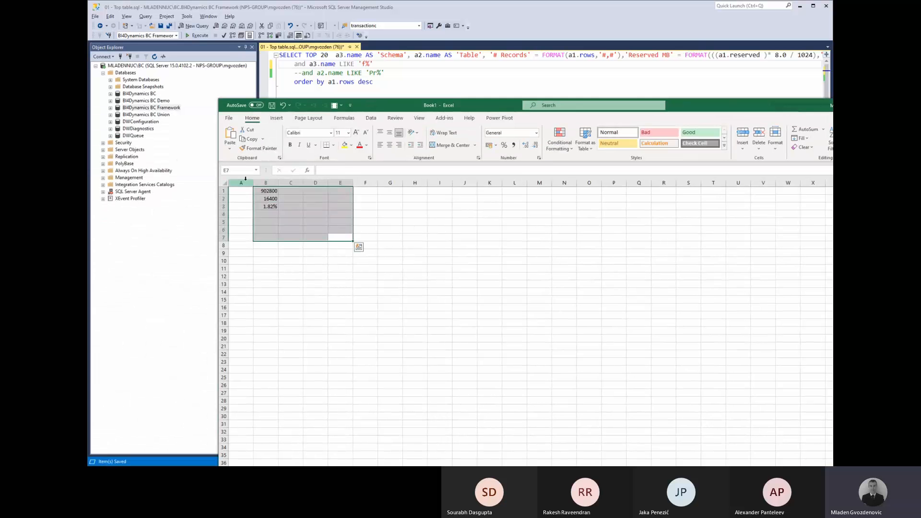
pyautogui.press('Delete')
pyautogui.press('Left')
pyautogui.hotkey('ctrl', 'Home')
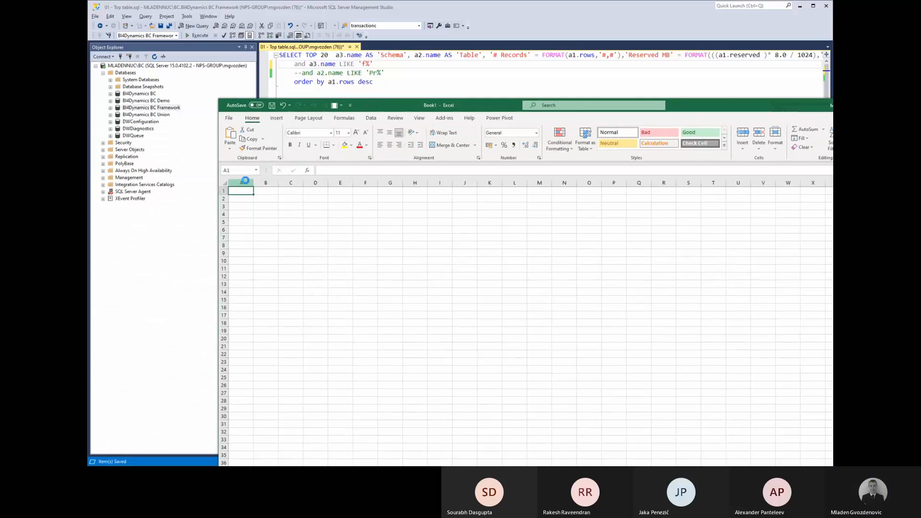
pyautogui.hotkey('ctrl', 'v')
pyautogui.moveTo(245, 179); pyautogui.dragTo(415, 182)
pyautogui.doubleClick(403, 183)
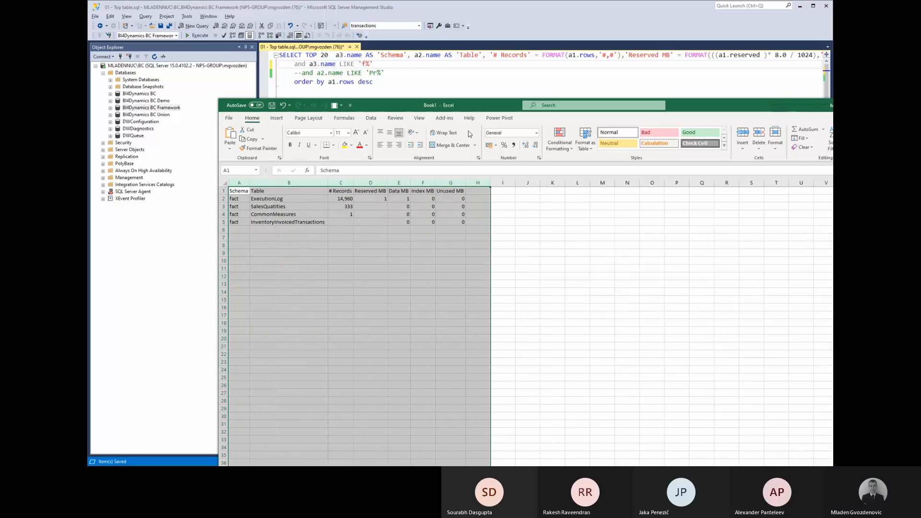
pyautogui.moveTo(482, 103); pyautogui.dragTo(89, 43)
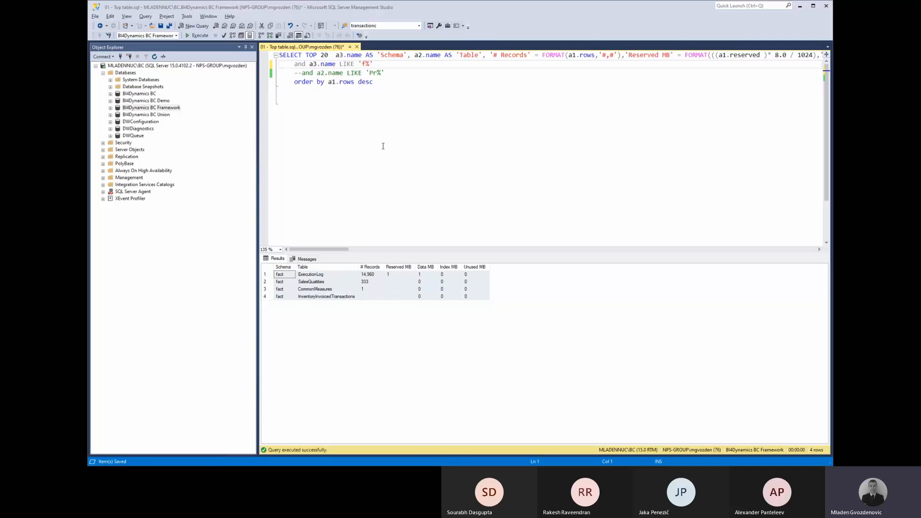
# Open Check DW model - Dimensions v1.6.sql from the Check DW model folder.
pyautogui.hotkey('alt', 'Tab')
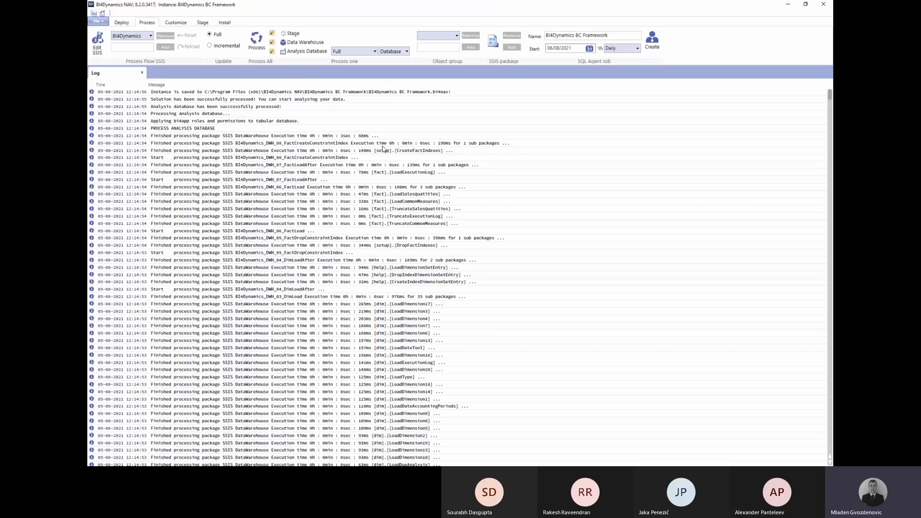
pyautogui.hotkey('alt', 'Tab')
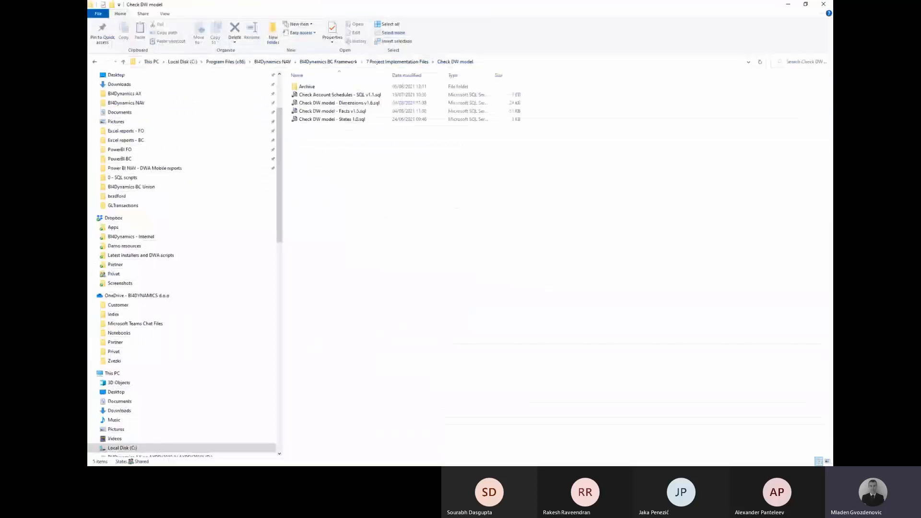
pyautogui.doubleClick(360, 105)
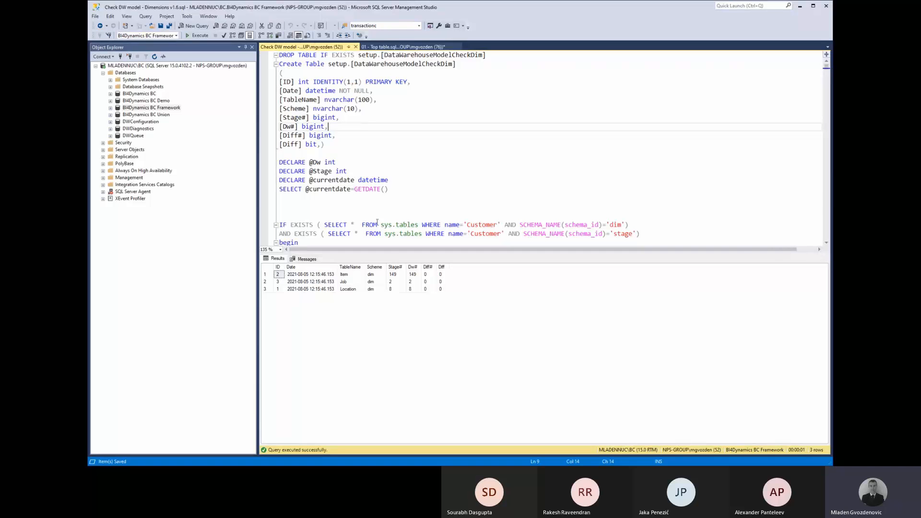
# Check Item's Stage# count of 149 and select the zero Diff# values for Item and Job.
pyautogui.click(393, 274)
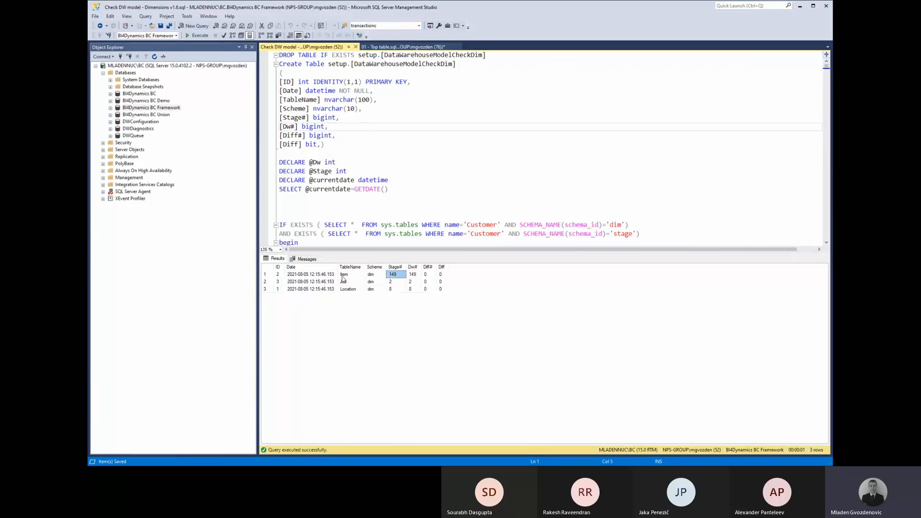
pyautogui.click(344, 276)
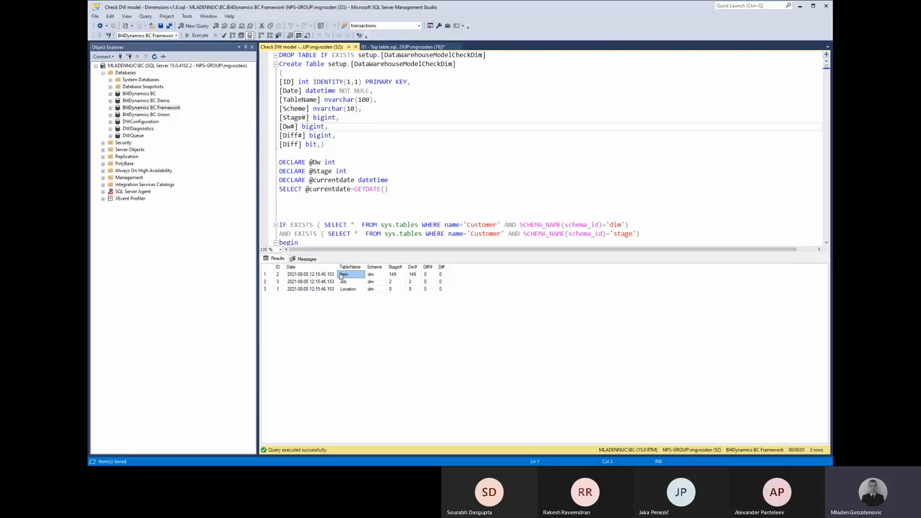
pyautogui.click(402, 275)
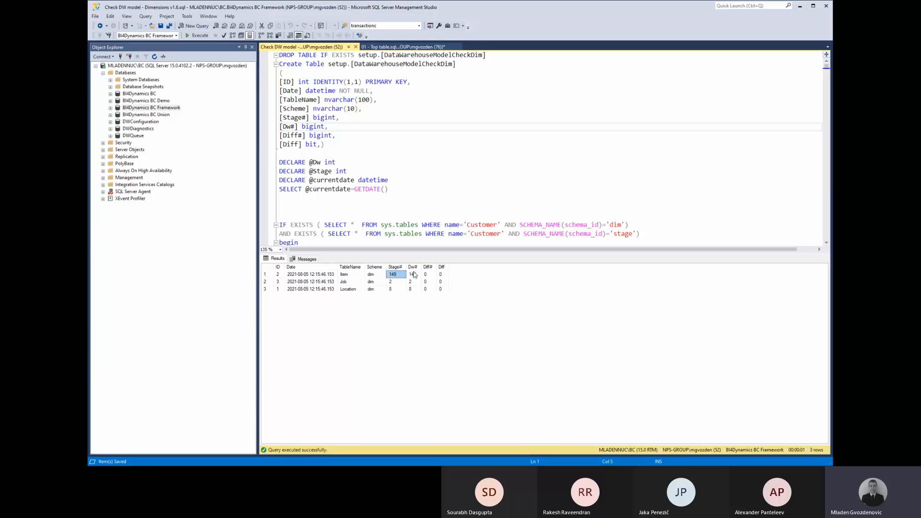
pyautogui.click(414, 275)
pyautogui.moveTo(425, 274); pyautogui.dragTo(427, 289)
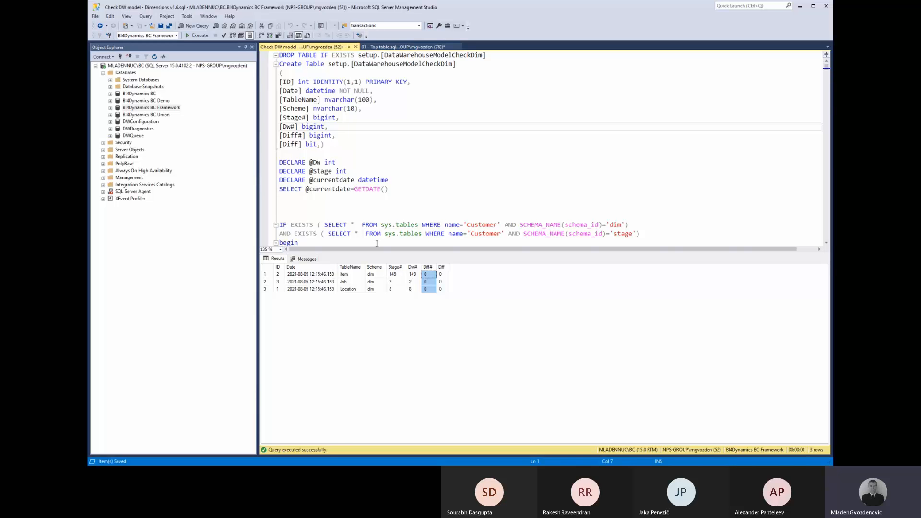
# Confirm the Item dim-schema warehouse count is also 149, then return to the Check DW model folder.
pyautogui.click(354, 275)
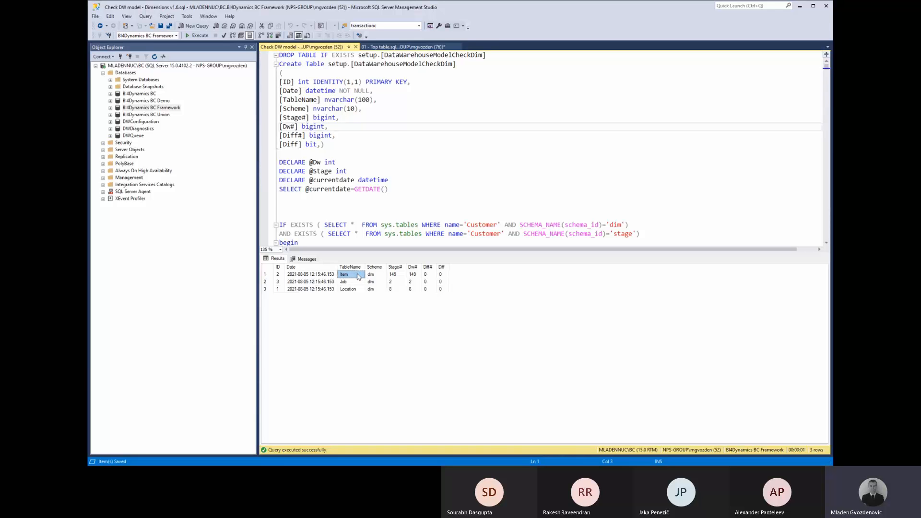
pyautogui.click(378, 276)
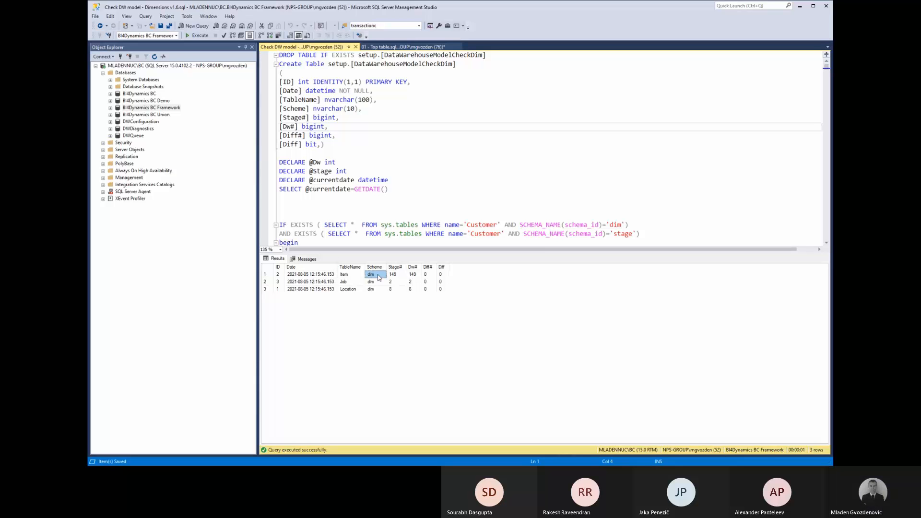
pyautogui.click(412, 277)
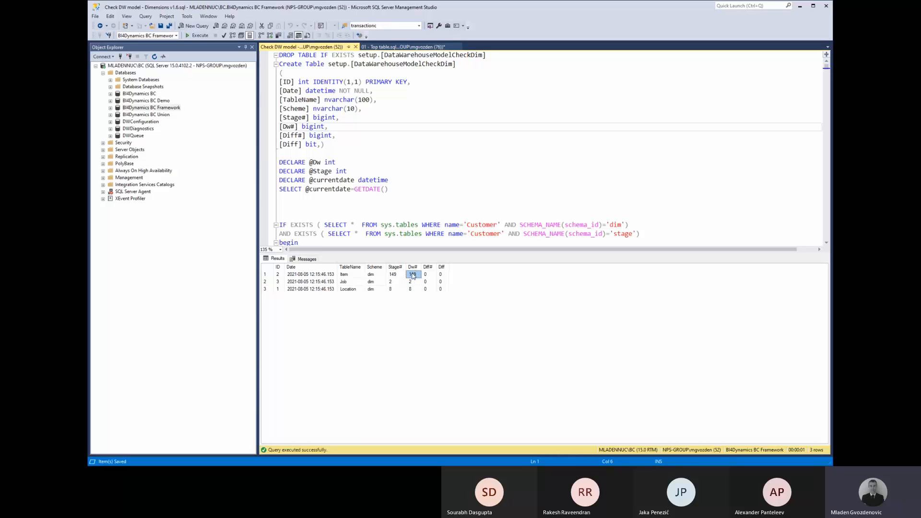
pyautogui.click(346, 276)
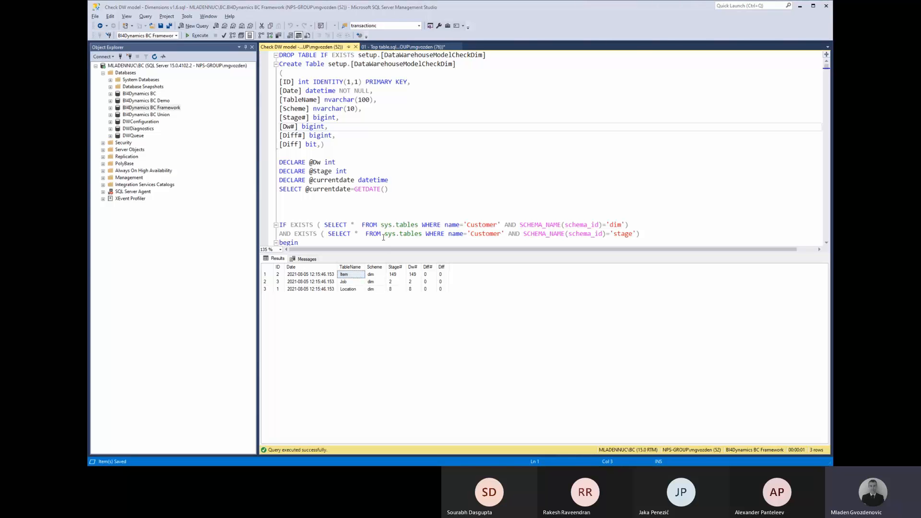
pyautogui.hotkey('alt', 'Tab')
# Run the Facts v1.5 check script, trace its invalid column SelltoCustomerNo error to line 556, and close it.
pyautogui.click(368, 113)
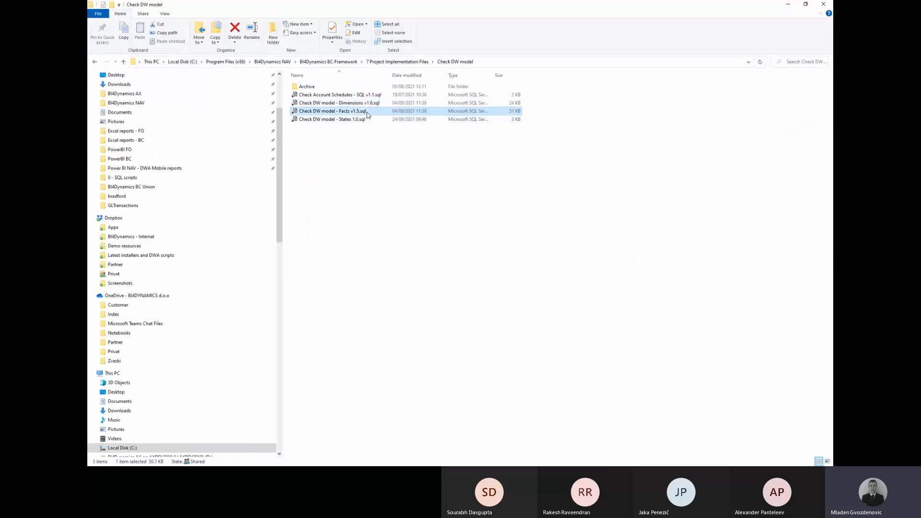
pyautogui.doubleClick(367, 113)
pyautogui.press('F5')
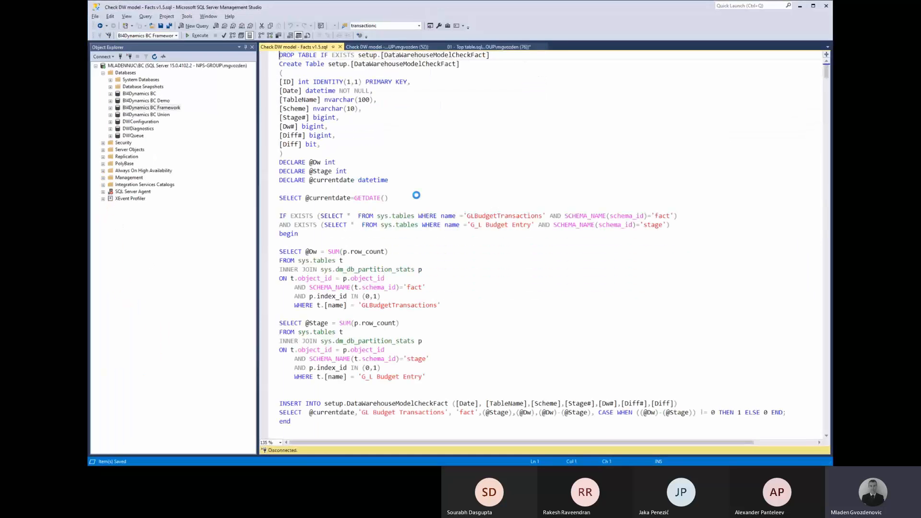
pyautogui.click(388, 145)
pyautogui.press('F5')
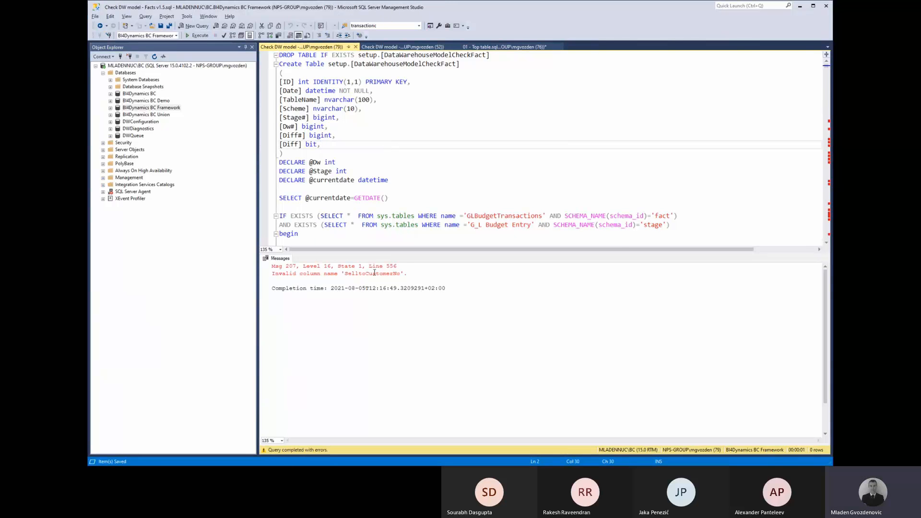
pyautogui.doubleClick(374, 271)
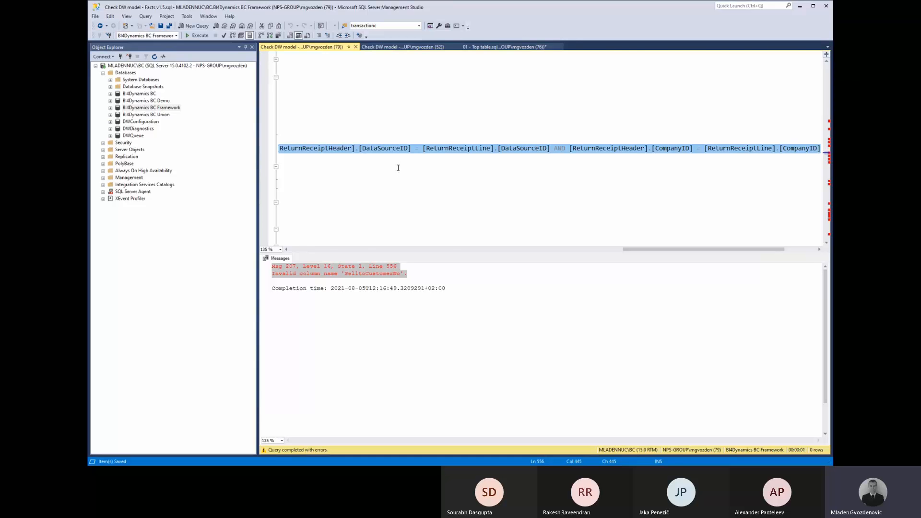
pyautogui.press('Home')
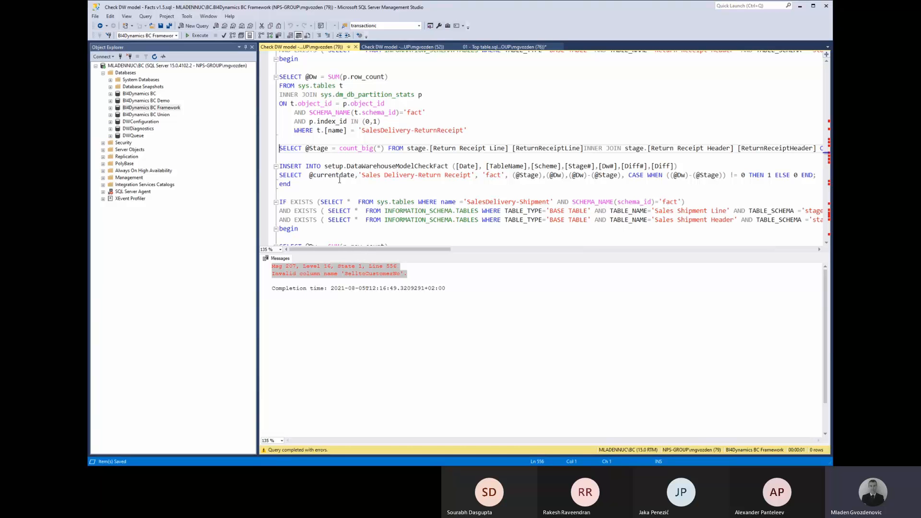
pyautogui.click(355, 47)
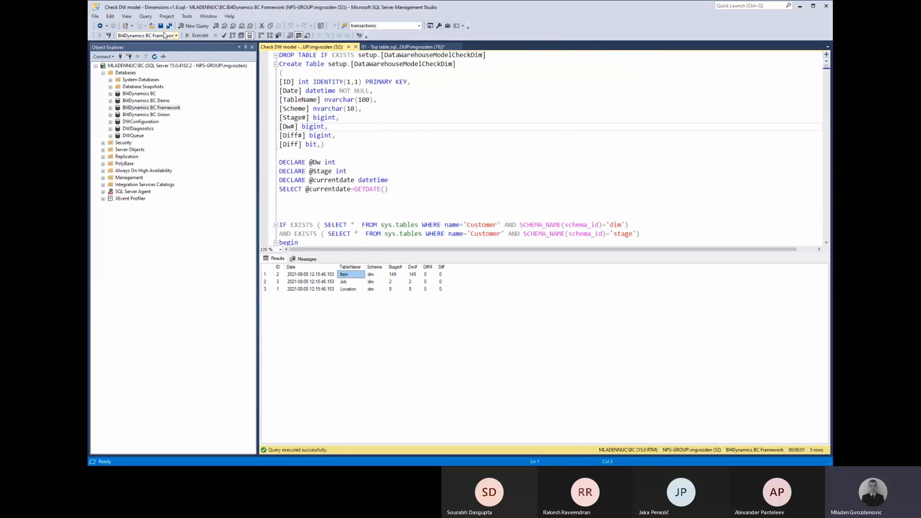
# Switch to the BI4Dynamics BC database and run the dimensions check script.
pyautogui.click(176, 36)
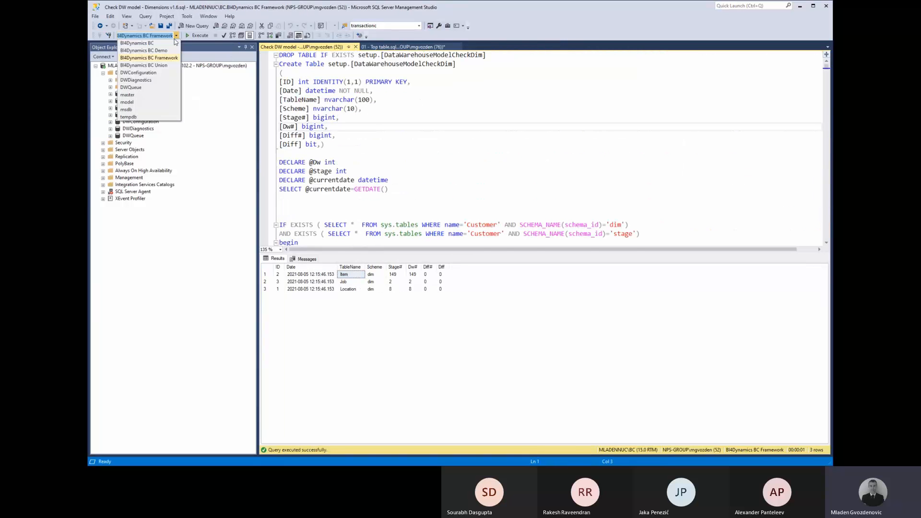
pyautogui.click(144, 43)
pyautogui.click(412, 136)
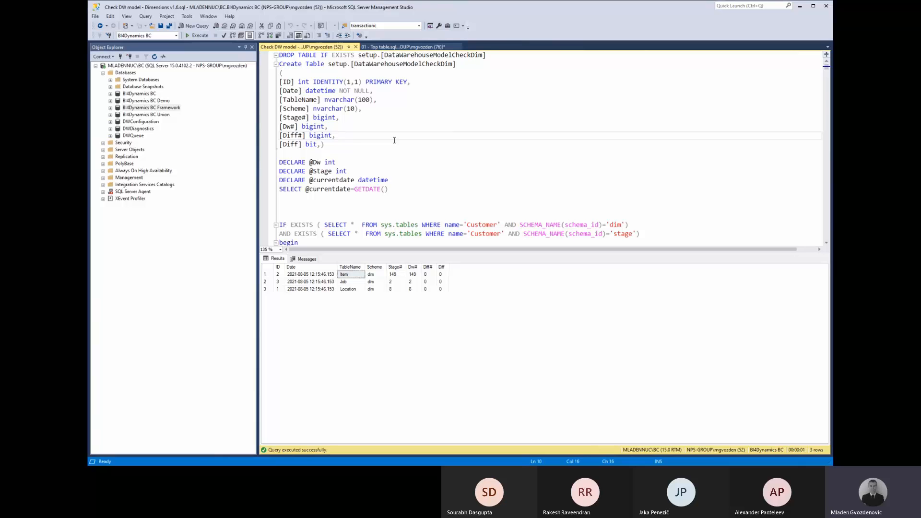
pyautogui.press('F5')
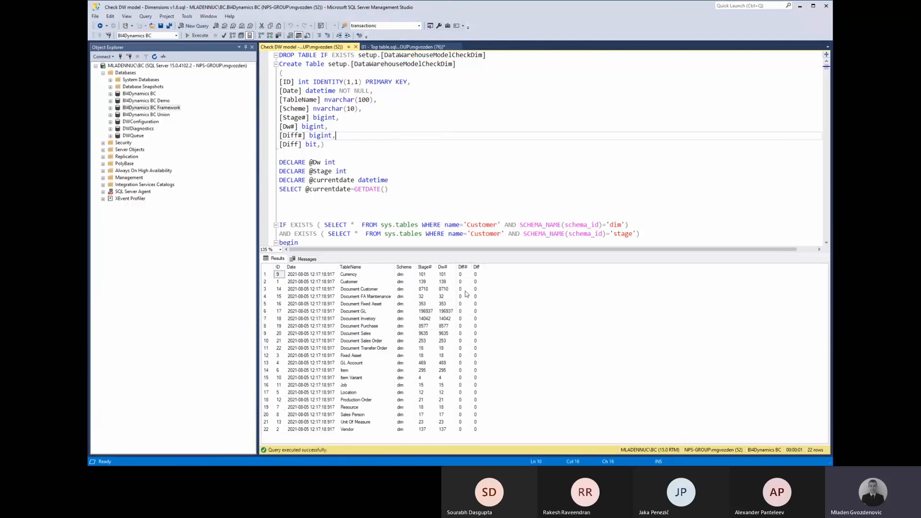
pyautogui.click(407, 82)
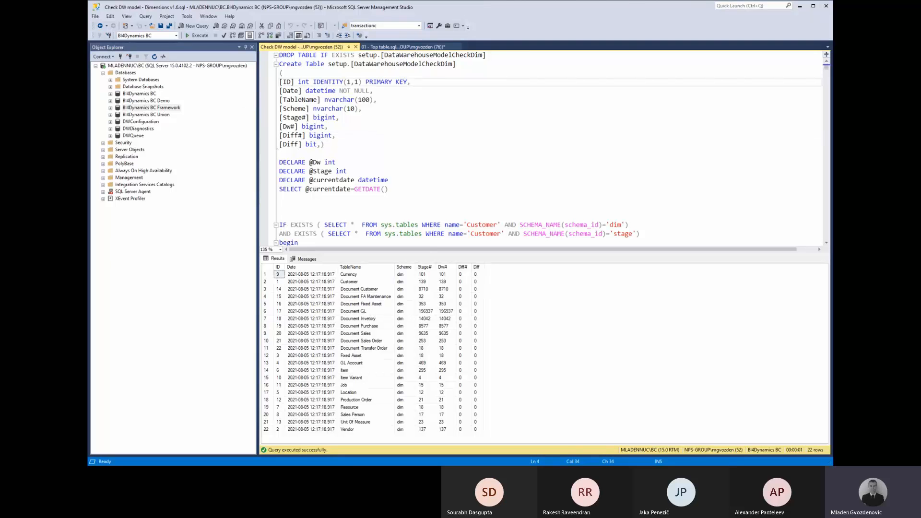
# Run the Facts v1.5 check on BI4Dynamics BC and review the stage/warehouse count differences.
pyautogui.hotkey('alt', 'Tab')
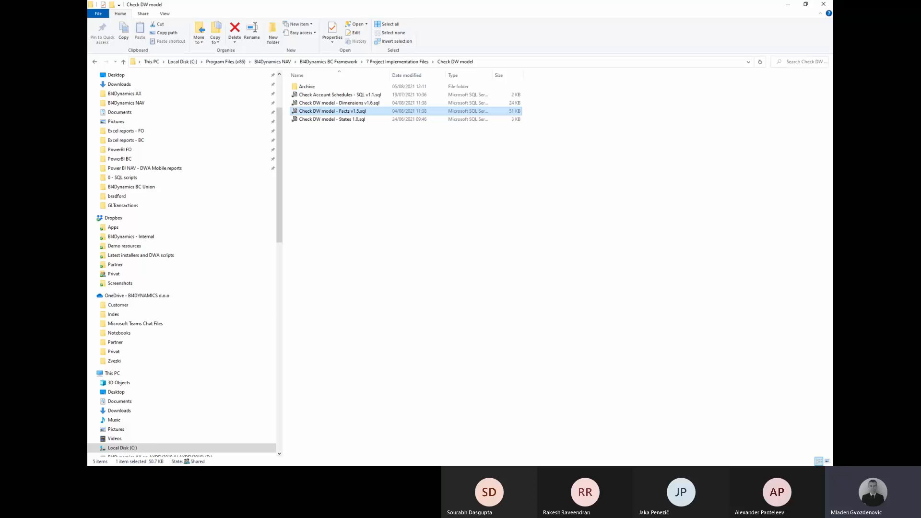
pyautogui.doubleClick(353, 112)
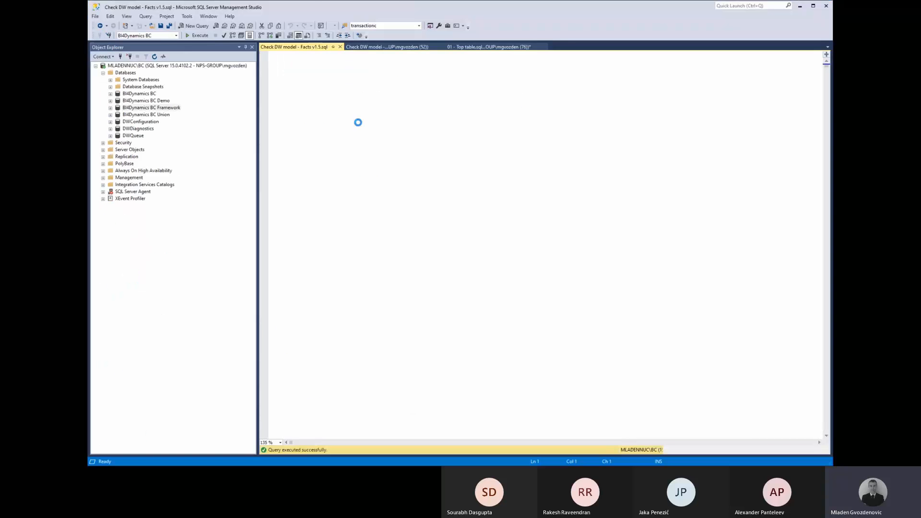
pyautogui.press('F5')
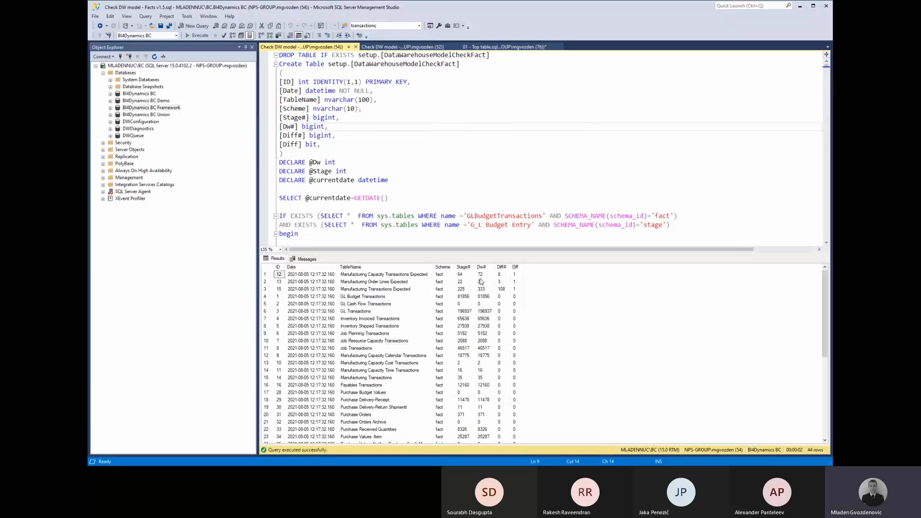
pyautogui.click(501, 282)
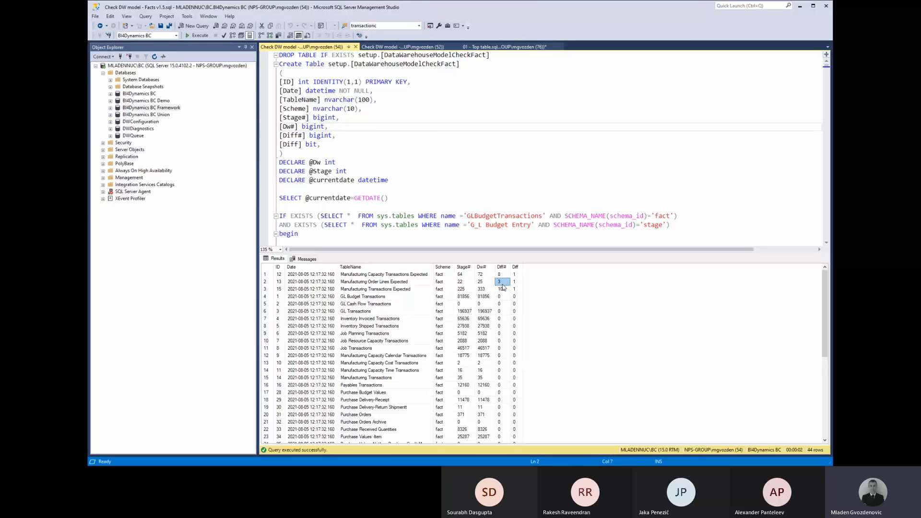
pyautogui.moveTo(501, 275); pyautogui.dragTo(496, 437)
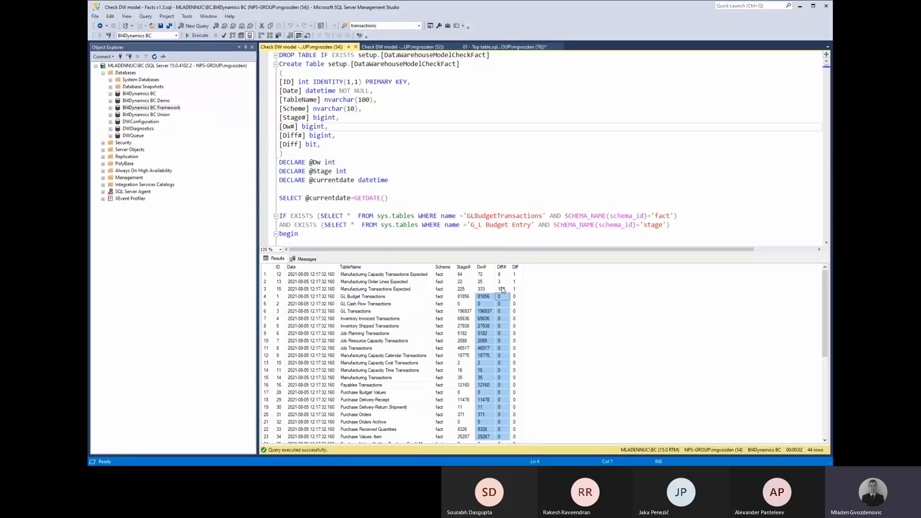
pyautogui.moveTo(502, 289); pyautogui.dragTo(488, 275)
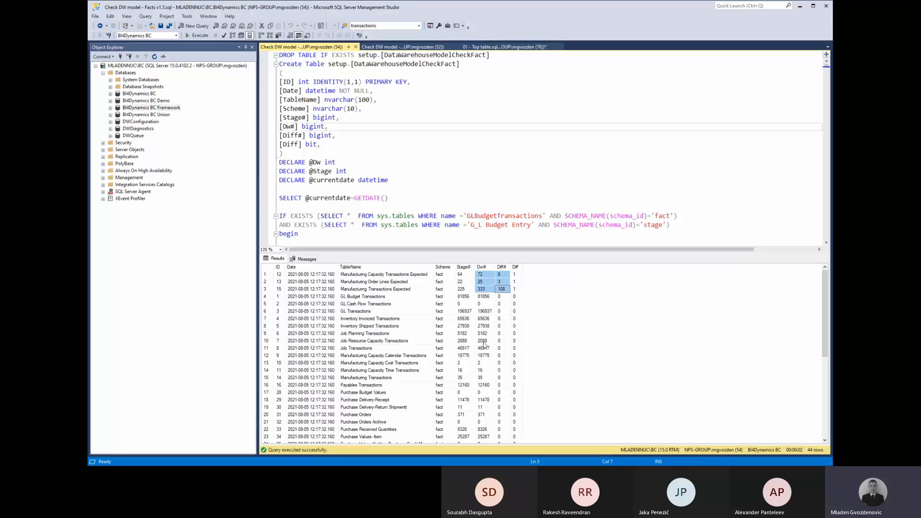
pyautogui.moveTo(499, 296); pyautogui.dragTo(461, 416)
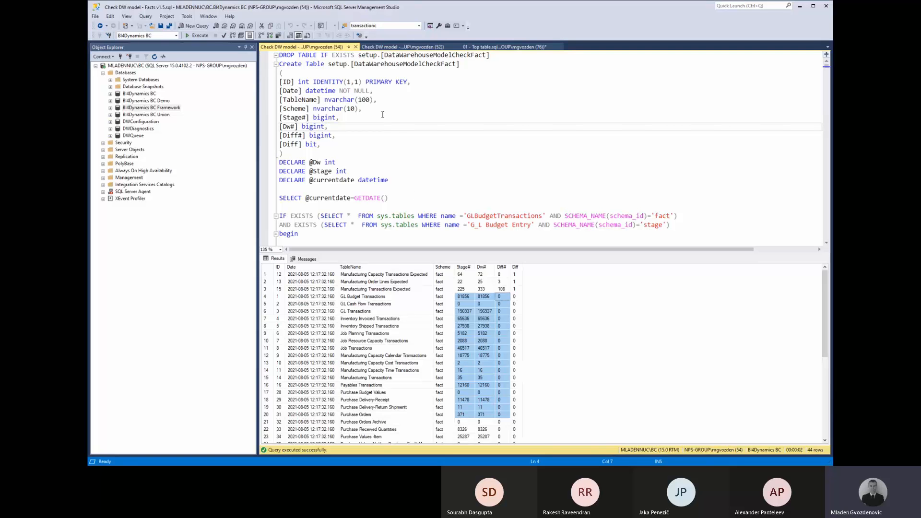
# Close the facts results and rerun the dimensions check on the BI4Dynamics BC Framework database.
pyautogui.click(356, 47)
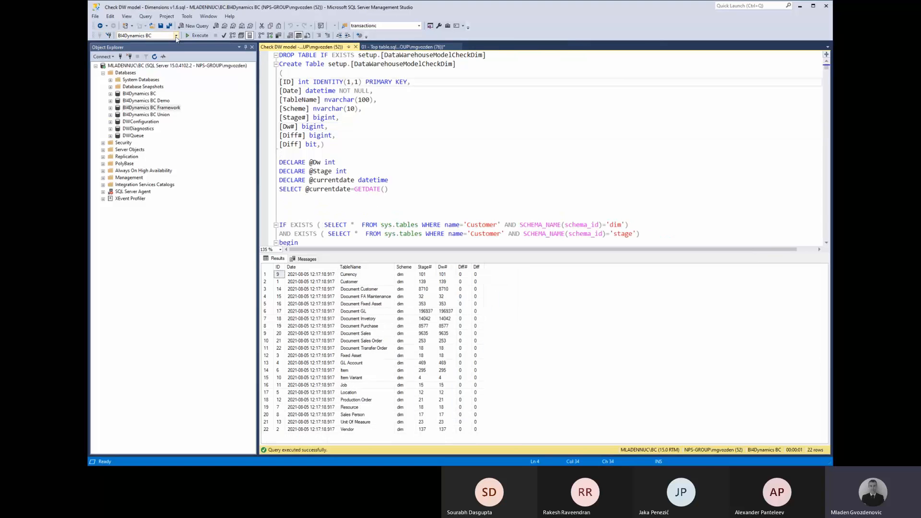
pyautogui.click(176, 36)
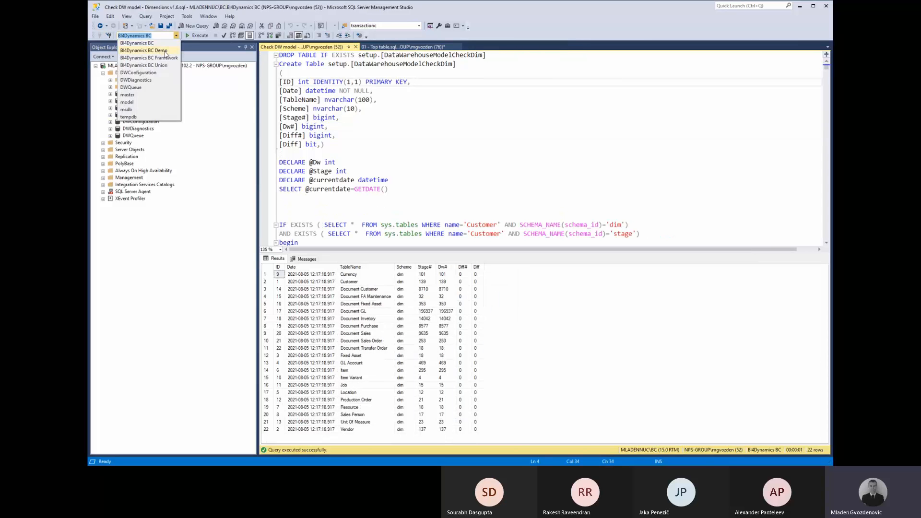
pyautogui.click(165, 57)
pyautogui.click(480, 118)
pyautogui.press('F5')
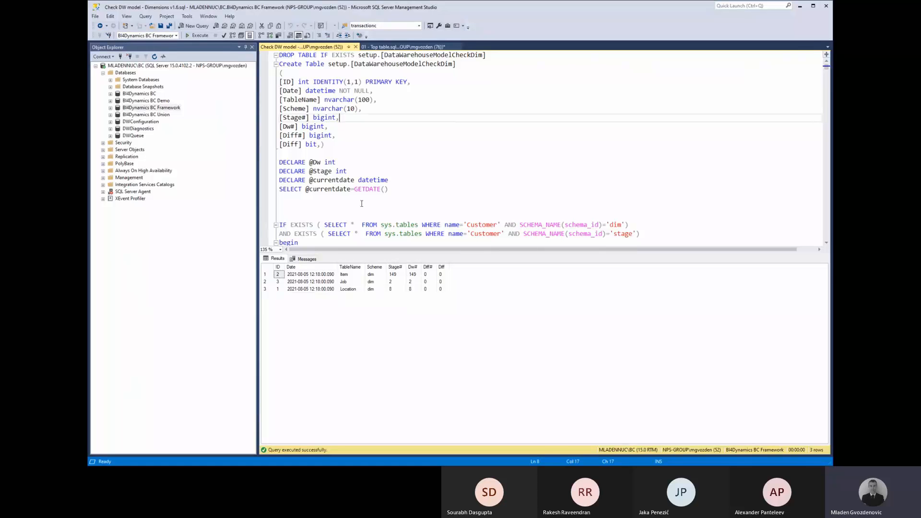
pyautogui.press('Down')
pyautogui.press('Down')
pyautogui.press('Down')
pyautogui.press('Down')
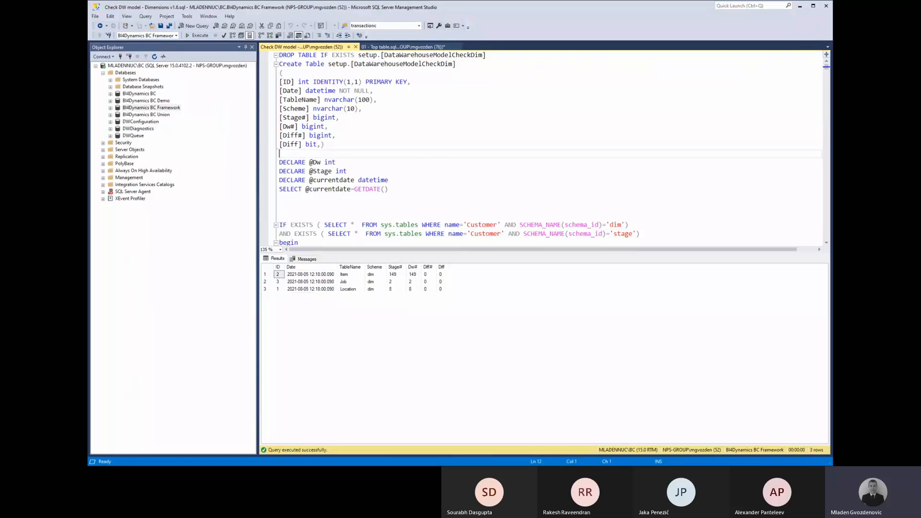
pyautogui.moveTo(89, 85); pyautogui.dragTo(479, 50)
# Enter the label Item in M1 with item name A beside it.
pyautogui.click(363, 139)
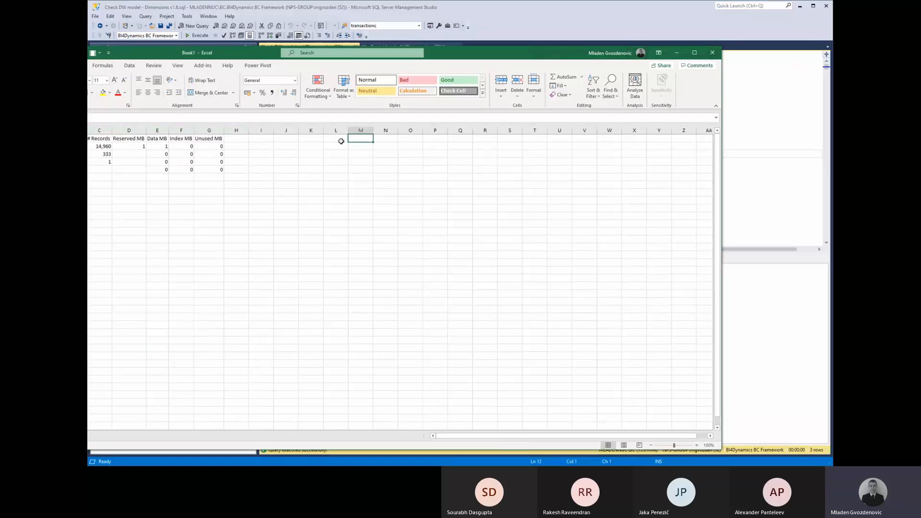
pyautogui.write('Item')
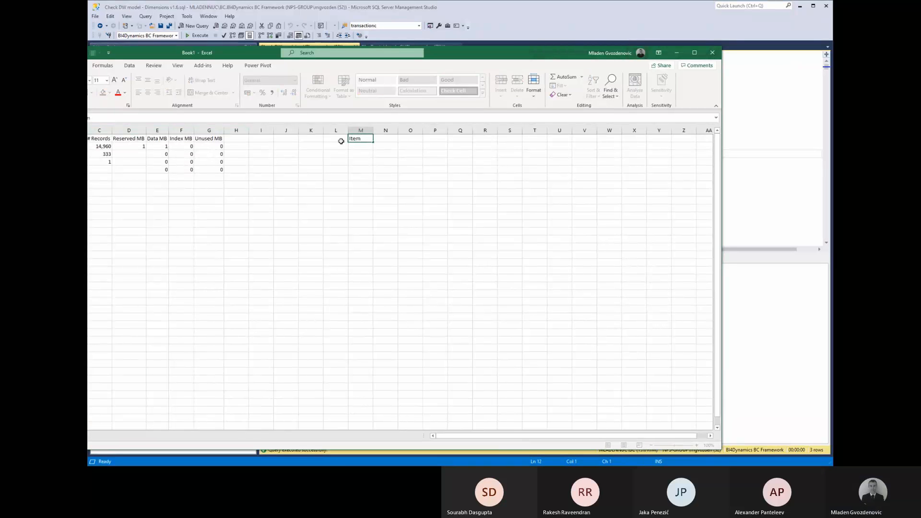
pyautogui.press('Return')
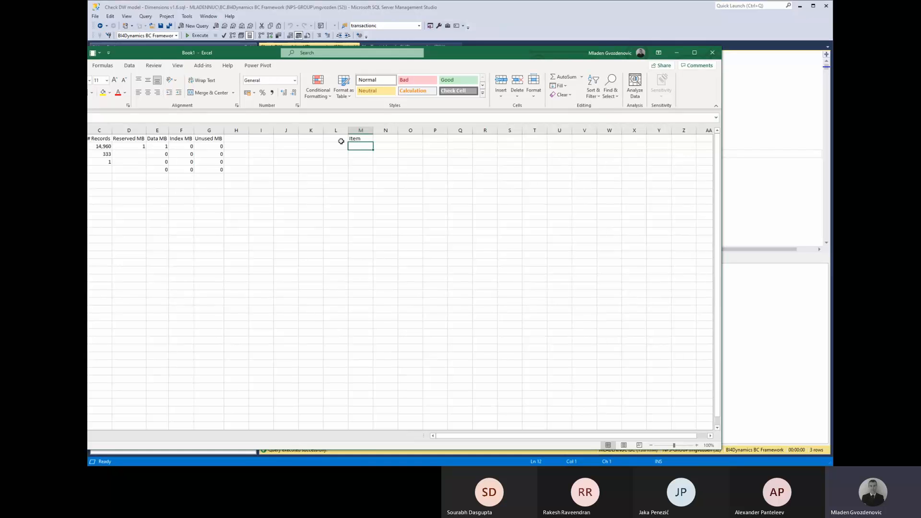
pyautogui.press('Up')
pyautogui.press('Right')
pyautogui.write('A')
pyautogui.press('Return')
# Add a Variant label with the variants small and big.
pyautogui.press('Left')
pyautogui.write('Variant')
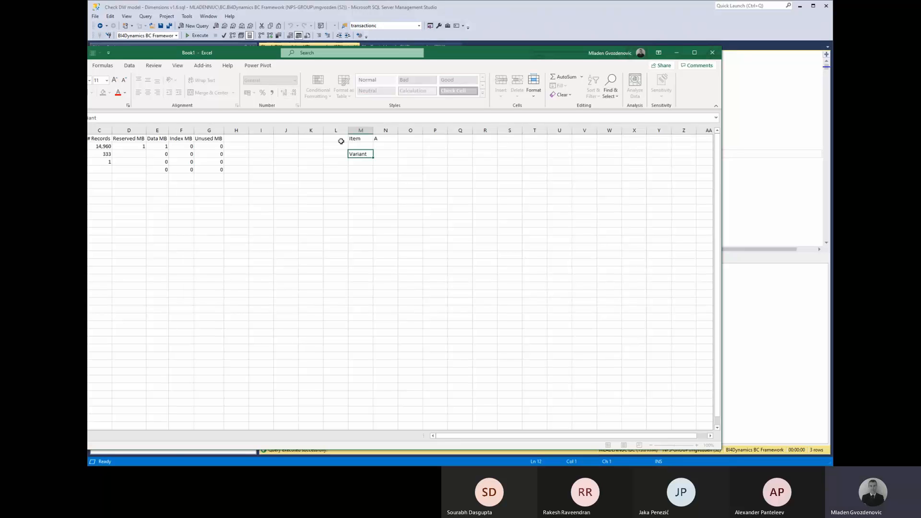
pyautogui.press('Tab')
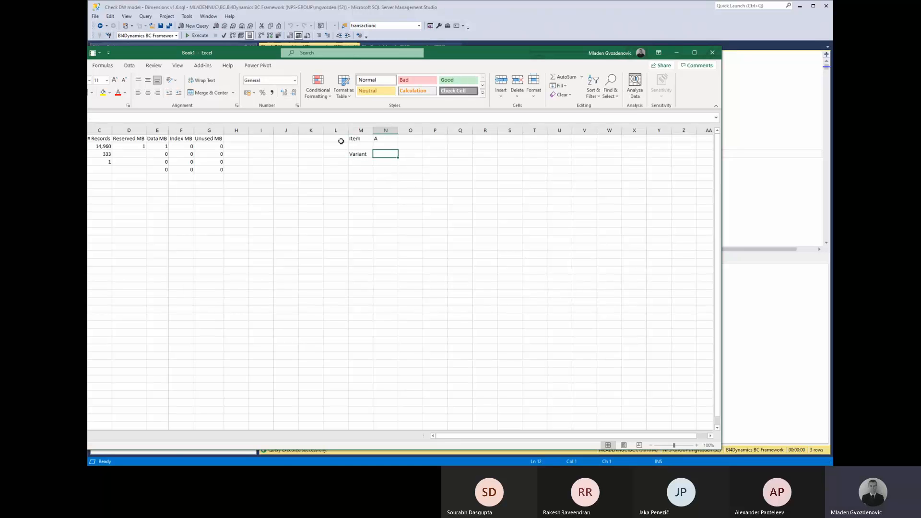
pyautogui.write('saml')
pyautogui.press('BackSpace')
pyautogui.press('BackSpace')
pyautogui.press('BackSpace')
pyautogui.press('BackSpace')
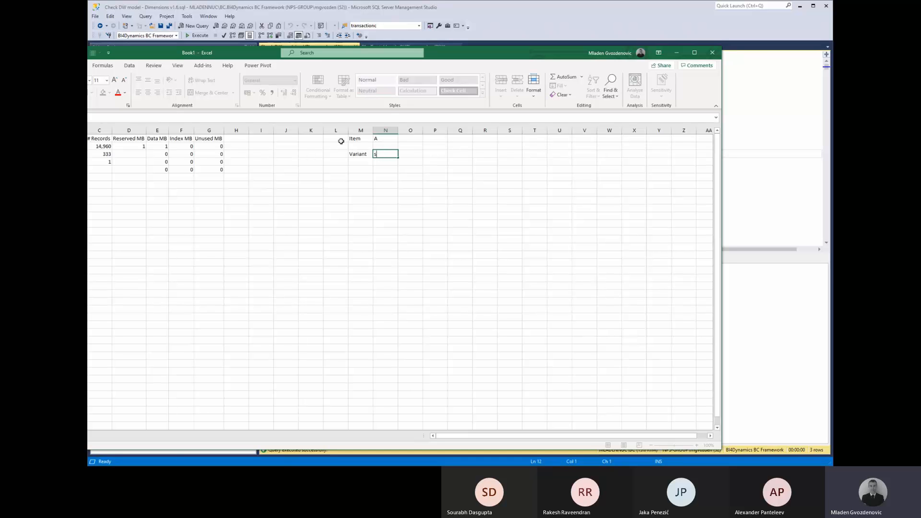
pyautogui.write('small')
pyautogui.press('Return')
pyautogui.write('big')
pyautogui.press('Return')
# Change the item name from A to shirt.
pyautogui.press('Left')
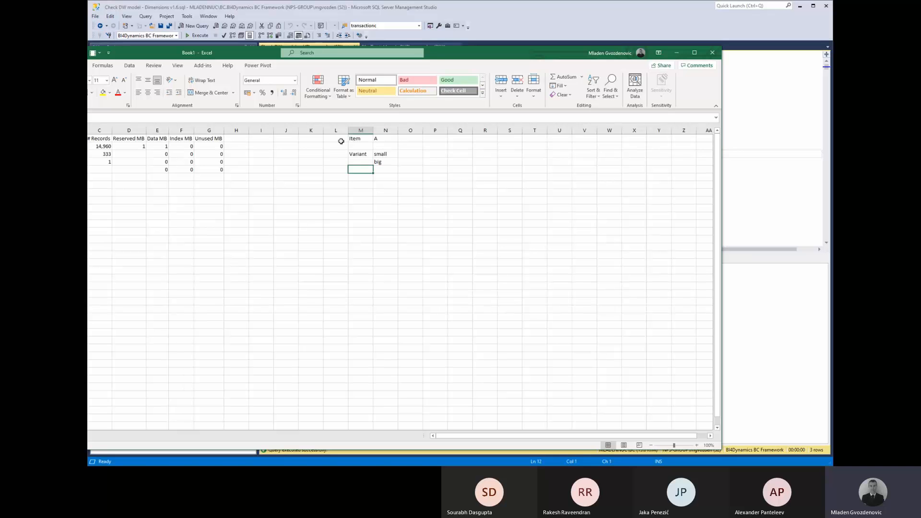
pyautogui.press('Up')
pyautogui.press('Up')
pyautogui.press('Up')
pyautogui.press('Right')
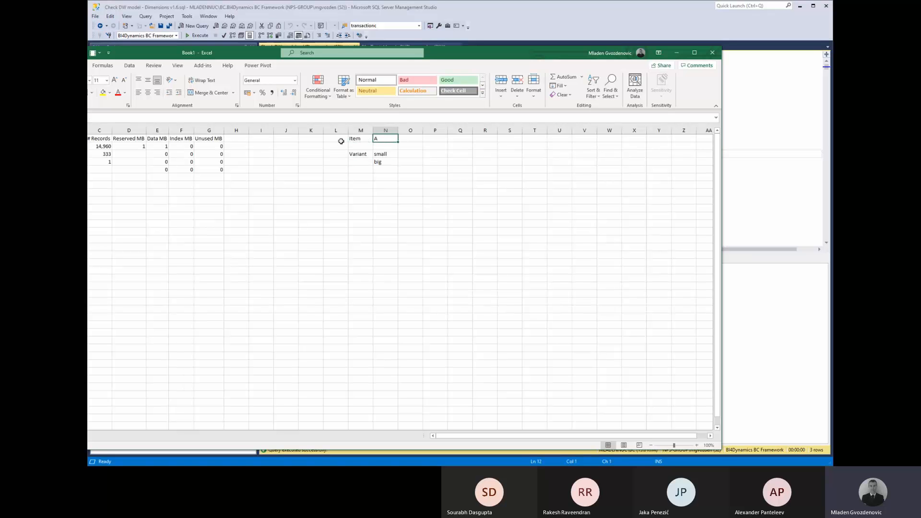
pyautogui.press('F2')
pyautogui.write('-')
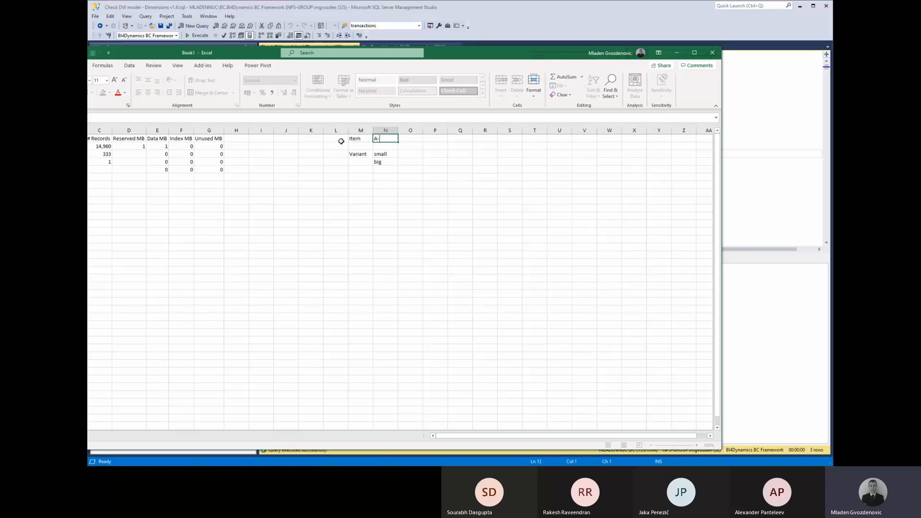
pyautogui.write('S')
pyautogui.press('BackSpace')
pyautogui.press('BackSpace')
pyautogui.press('BackSpace')
pyautogui.write('Bike')
pyautogui.press('Return')
pyautogui.press('Down')
pyautogui.press('Down')
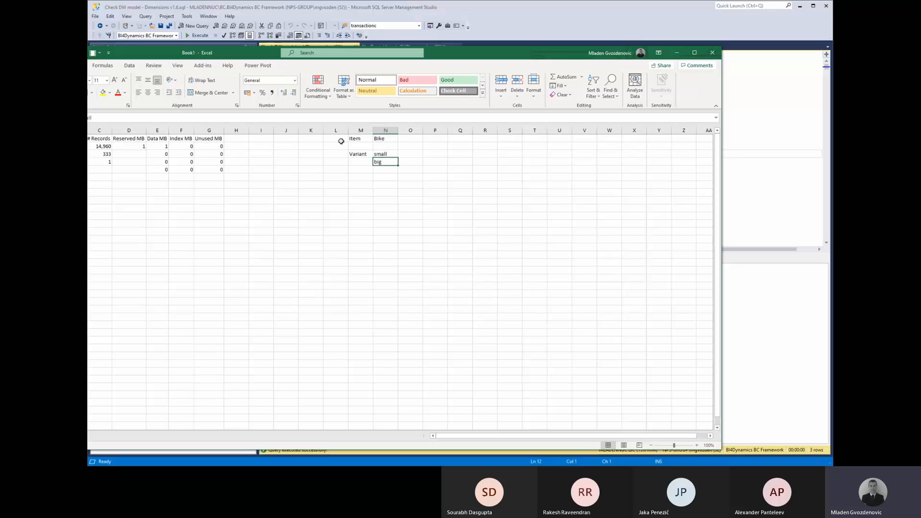
pyautogui.press('Up')
pyautogui.press('Up')
pyautogui.press('Up')
pyautogui.write('hirt')
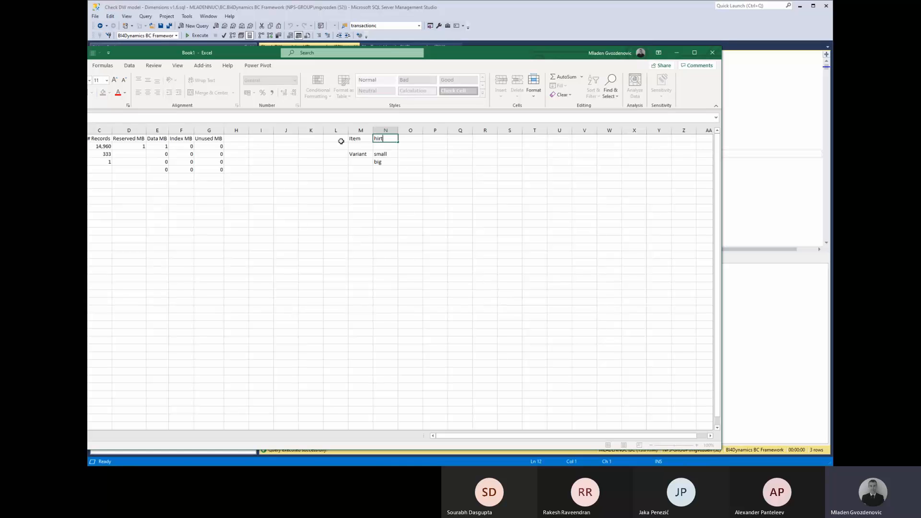
pyautogui.press('Home')
pyautogui.press('Right')
pyautogui.press('Right')
pyautogui.press('Right')
pyautogui.press('Right')
pyautogui.press('Right')
pyautogui.press('Right')
pyautogui.press('Right')
pyautogui.press('Right')
pyautogui.press('Right')
pyautogui.press('Right')
pyautogui.press('Right')
pyautogui.press('Right')
pyautogui.press('Right')
pyautogui.press('F2')
pyautogui.press('Home')
pyautogui.write('s')
pyautogui.press('Return')
# Enter shirt in M7 and fill it down into M8.
pyautogui.press('Down')
pyautogui.press('Left')
pyautogui.press('Right')
pyautogui.press('Down')
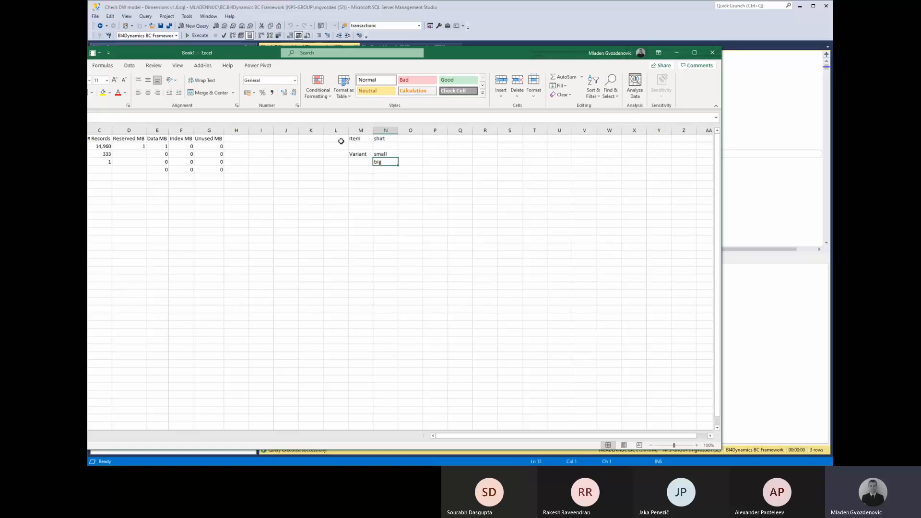
pyautogui.press('Up')
pyautogui.press('Down')
pyautogui.press('Down')
pyautogui.press('Down')
pyautogui.press('Down')
pyautogui.press('Left')
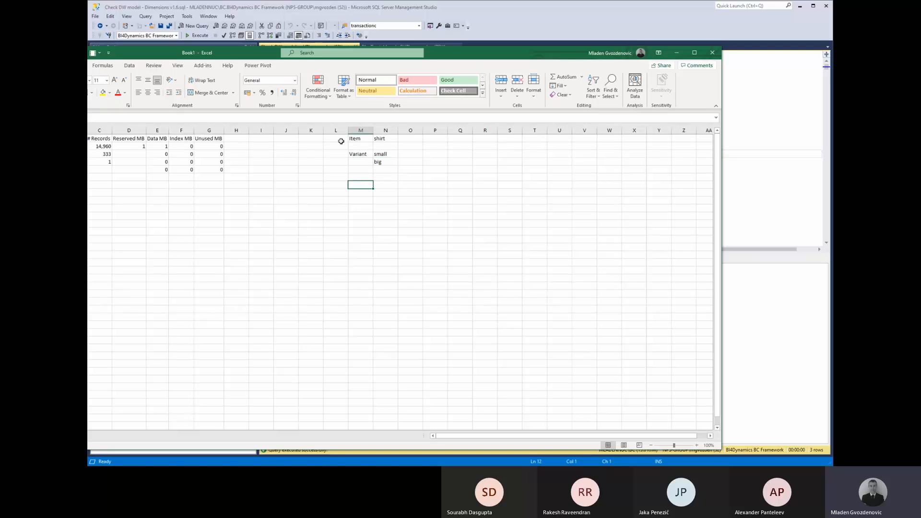
pyautogui.write('sh')
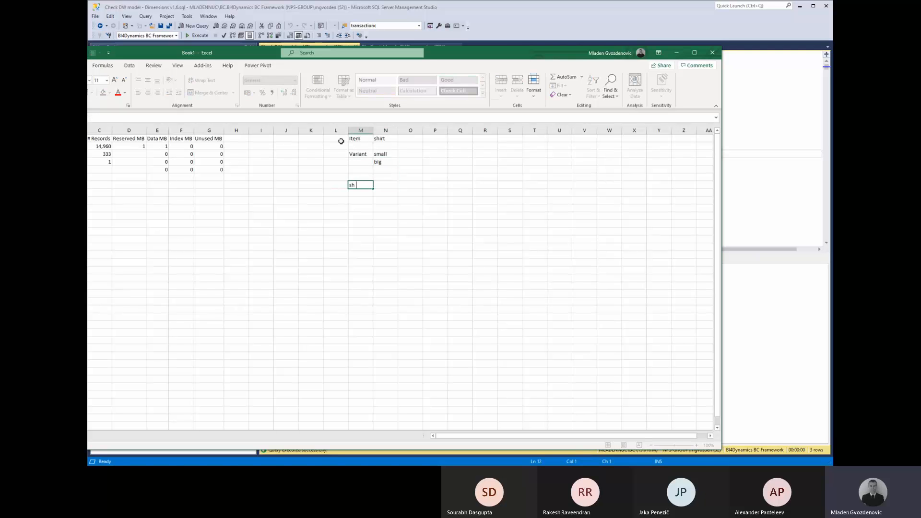
pyautogui.write('irt')
pyautogui.press('Return')
pyautogui.press('Up')
pyautogui.hotkey('shift', 'Down')
pyautogui.hotkey('ctrl', 'd')
# Copy small and big beside the two shirt rows and enter 1 in O1.
pyautogui.press('Up')
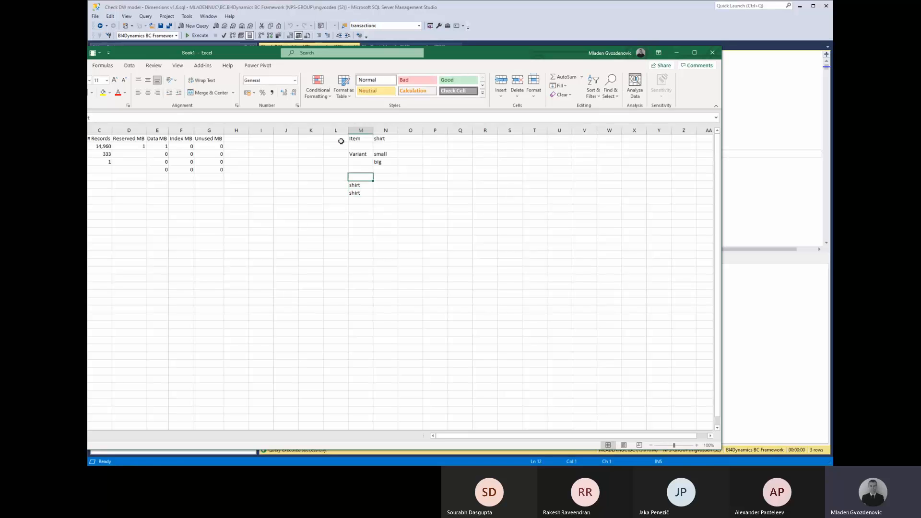
pyautogui.press('Up')
pyautogui.press('Up')
pyautogui.press('Up')
pyautogui.press('Right')
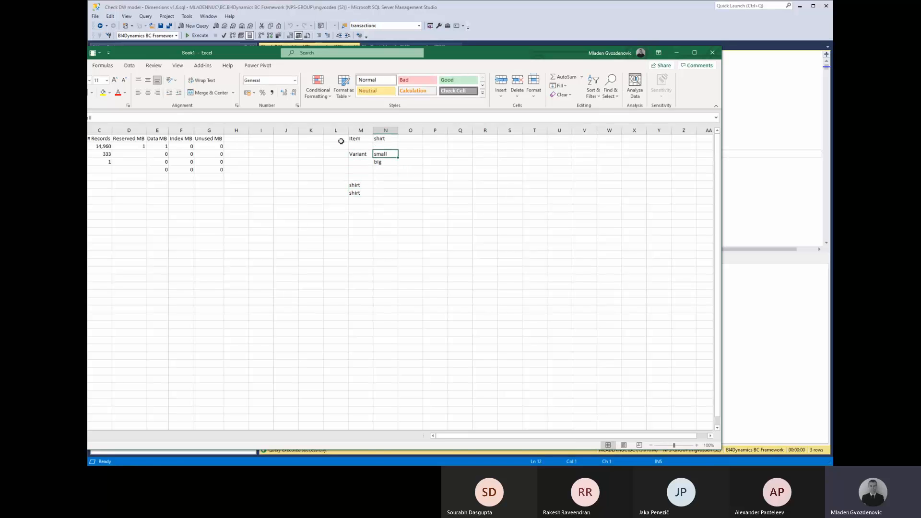
pyautogui.hotkey('shift', 'Down')
pyautogui.hotkey('ctrl', 'c')
pyautogui.press('Down')
pyautogui.press('Down')
pyautogui.press('Down')
pyautogui.press('Down')
pyautogui.hotkey('ctrl', 'v')
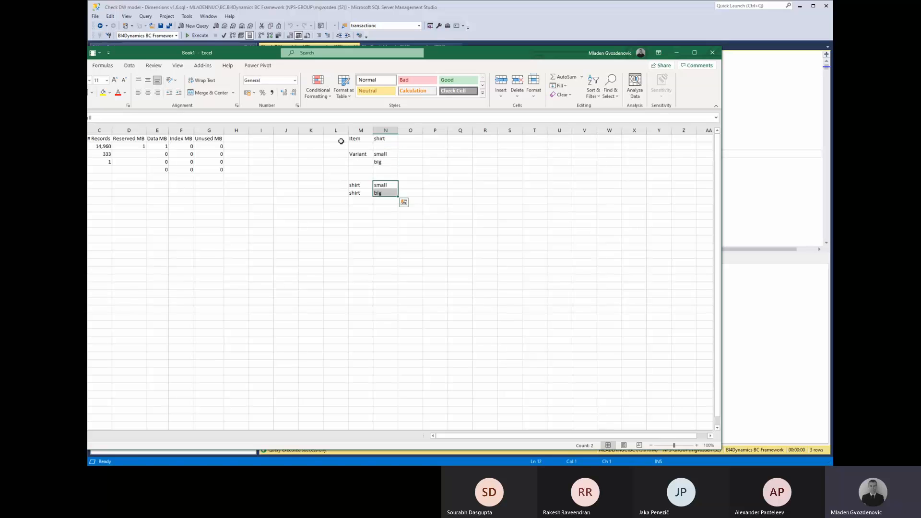
pyautogui.press('Left')
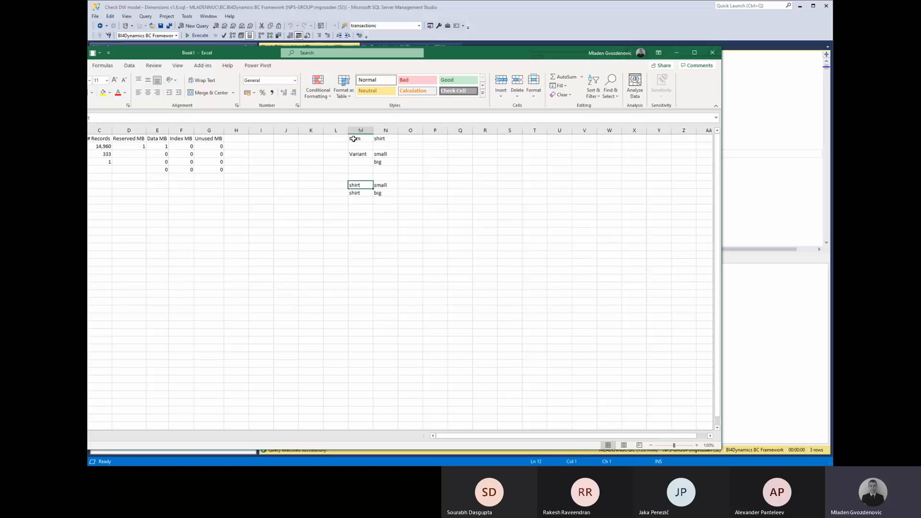
pyautogui.click(353, 139)
pyautogui.click(361, 154)
pyautogui.click(404, 138)
pyautogui.write('1')
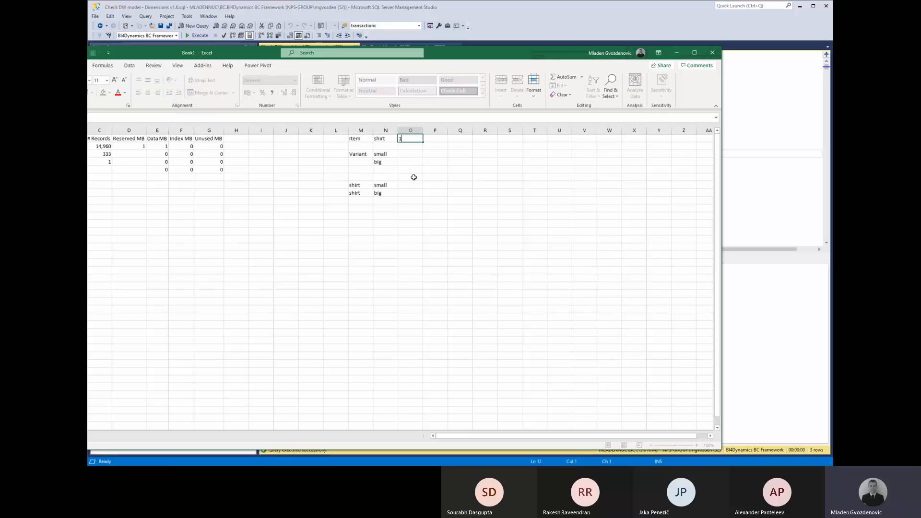
# Give shirt small and big a count of 1 each, AutoSum them to 2, and colour the shirt labels red.
pyautogui.doubleClick(415, 185)
pyautogui.write('1')
pyautogui.press('Return')
pyautogui.write('1')
pyautogui.press('Return')
pyautogui.doubleClick(412, 201)
pyautogui.press('Escape')
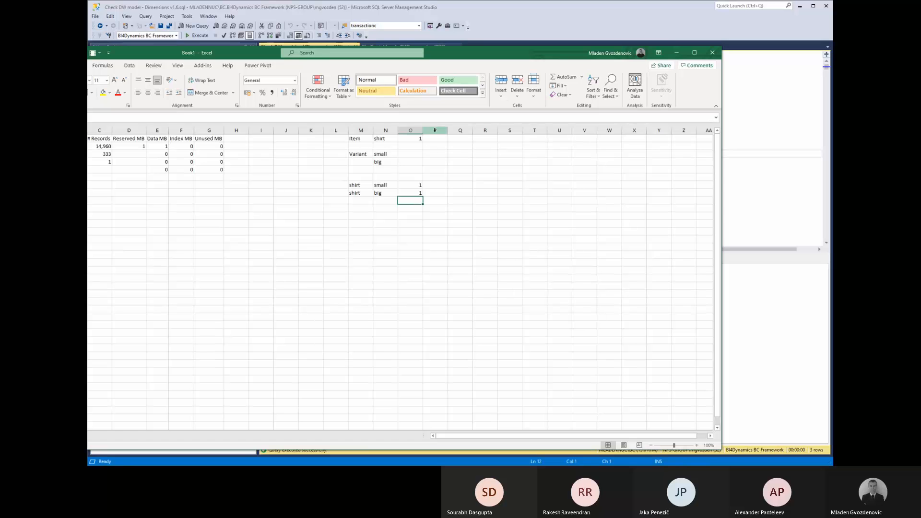
pyautogui.click(562, 77)
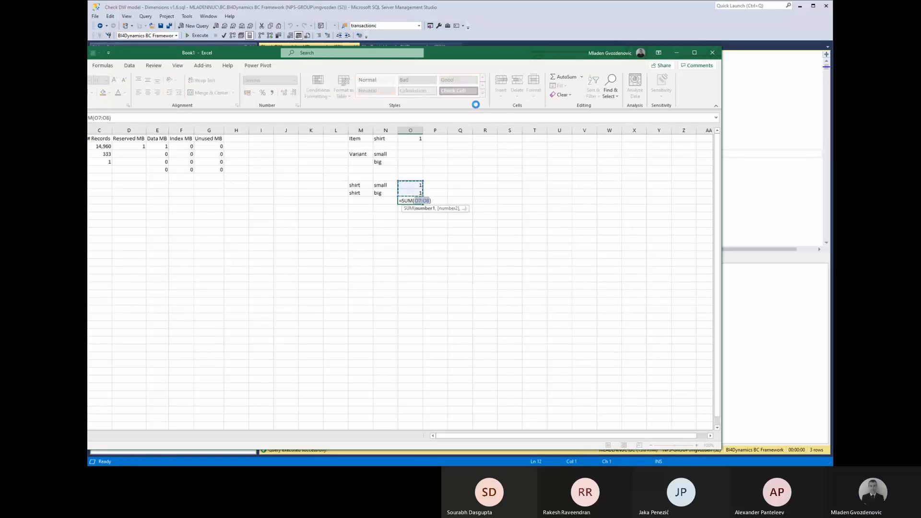
pyautogui.press('Return')
pyautogui.moveTo(365, 185); pyautogui.dragTo(365, 192)
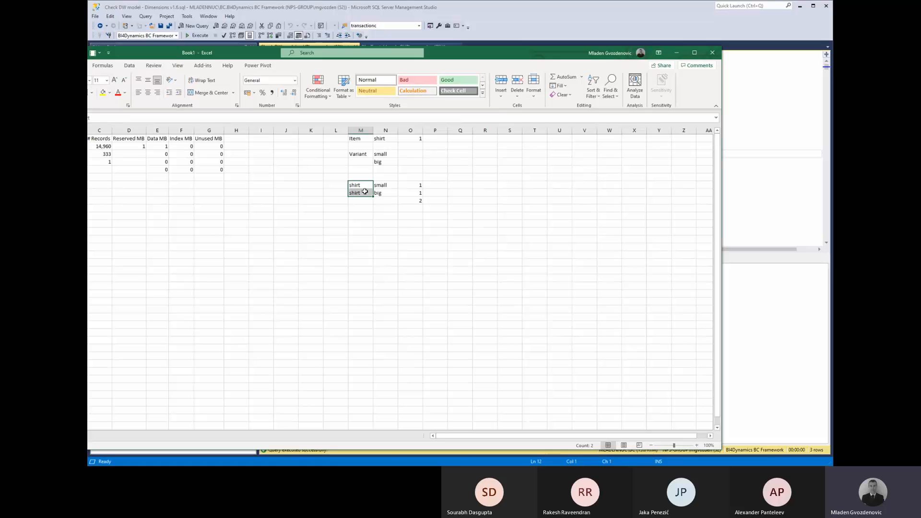
pyautogui.click(117, 93)
# Add the heading 'item variant' in R3.
pyautogui.click(485, 152)
pyautogui.write('i')
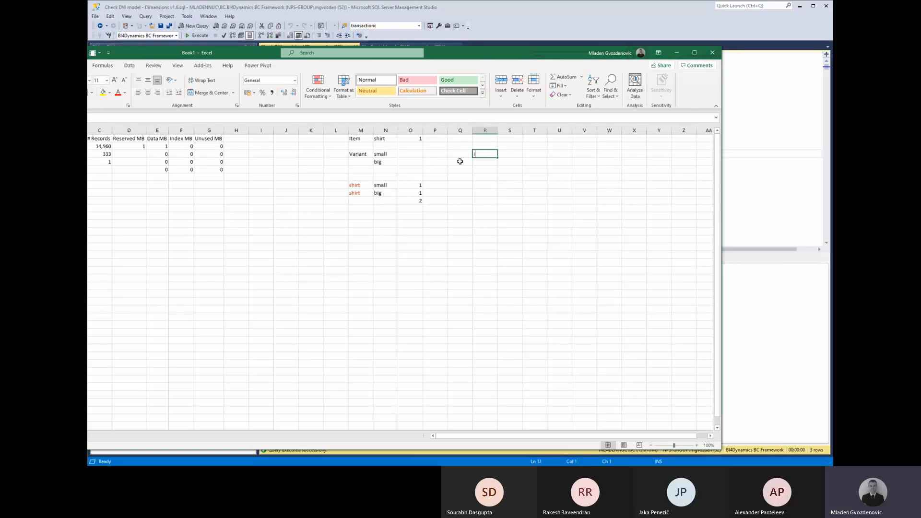
pyautogui.write('tem')
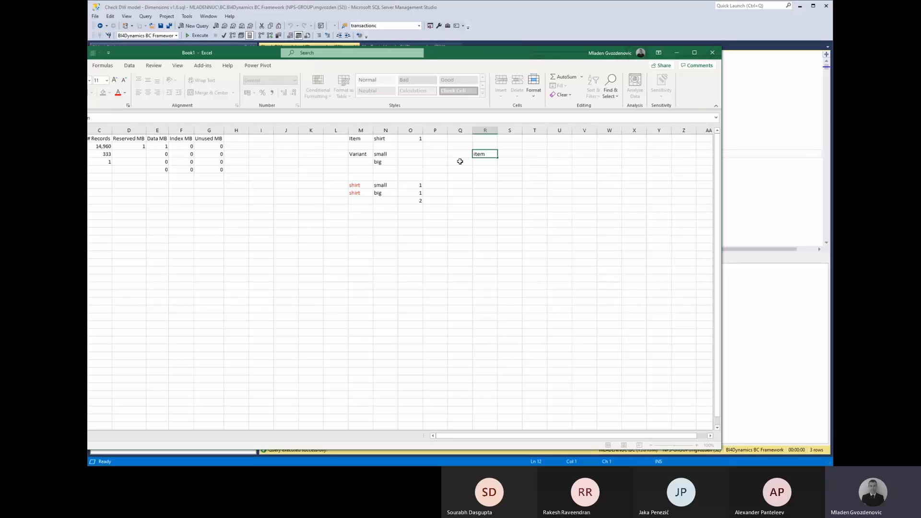
pyautogui.write(' variant')
pyautogui.press('Return')
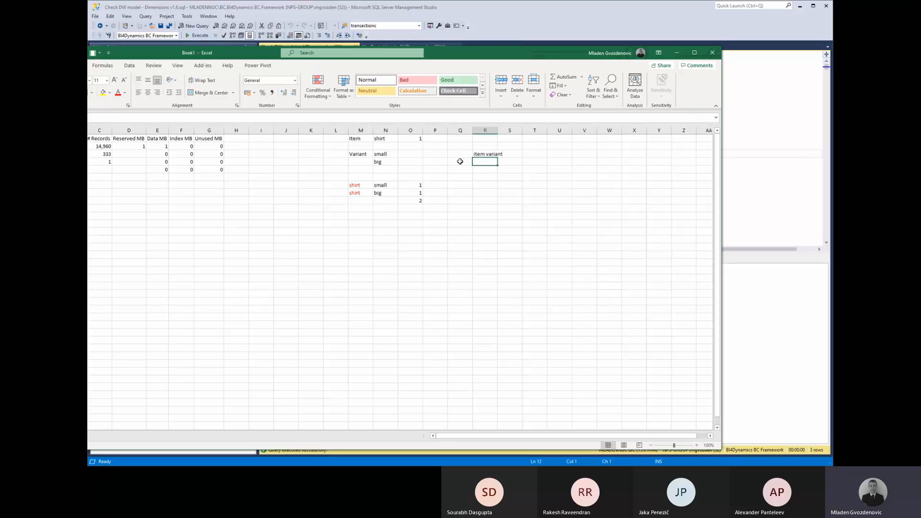
pyautogui.press('Left')
pyautogui.press('Left')
pyautogui.press('Left')
pyautogui.press('Left')
pyautogui.press('Left')
pyautogui.press('Down')
pyautogui.press('Down')
pyautogui.press('Down')
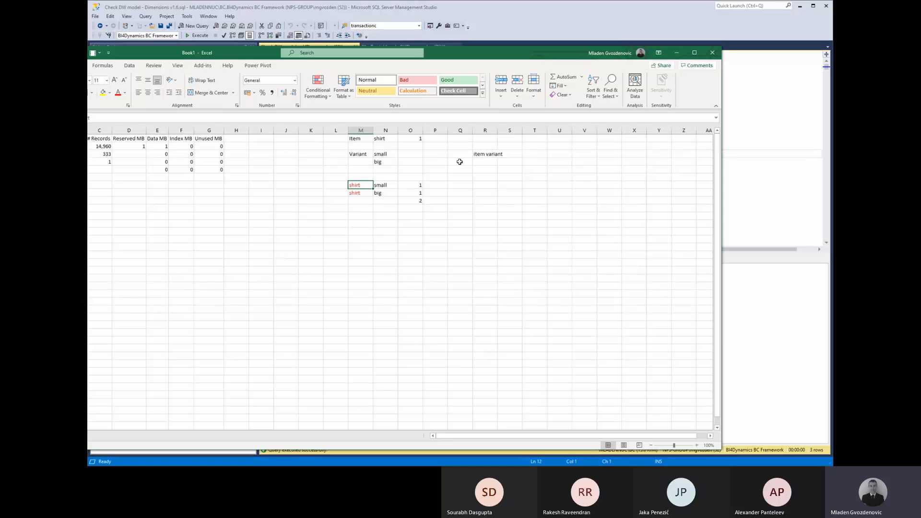
pyautogui.press('Up')
pyautogui.press('Up')
pyautogui.press('Up')
pyautogui.press('Right')
pyautogui.press('Right')
pyautogui.press('Right')
pyautogui.press('Right')
pyautogui.press('Right')
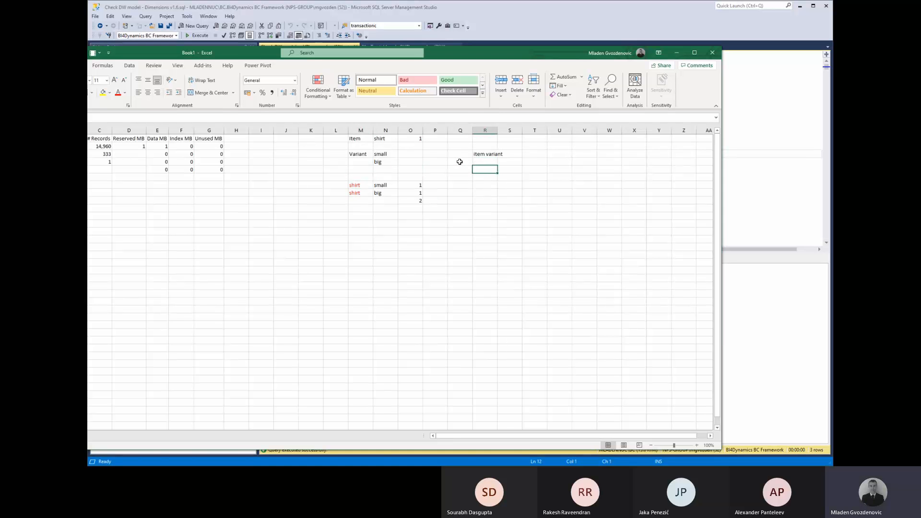
pyautogui.press('Down')
pyautogui.press('Down')
pyautogui.press('Down')
# Copy the four shirt and variant cells under the heading at R7.
pyautogui.press('Left')
pyautogui.press('Left')
pyautogui.press('Left')
pyautogui.press('Left')
pyautogui.press('Left')
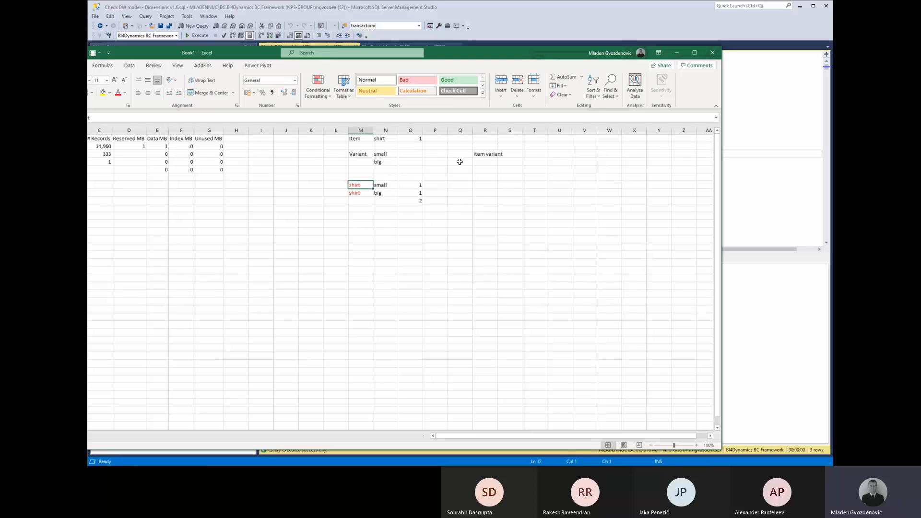
pyautogui.hotkey('shift', 'Down')
pyautogui.hotkey('shift', 'Right')
pyautogui.hotkey('ctrl', 'c')
pyautogui.press('Right')
pyautogui.press('Right')
pyautogui.press('Right')
pyautogui.press('Right')
pyautogui.press('Right')
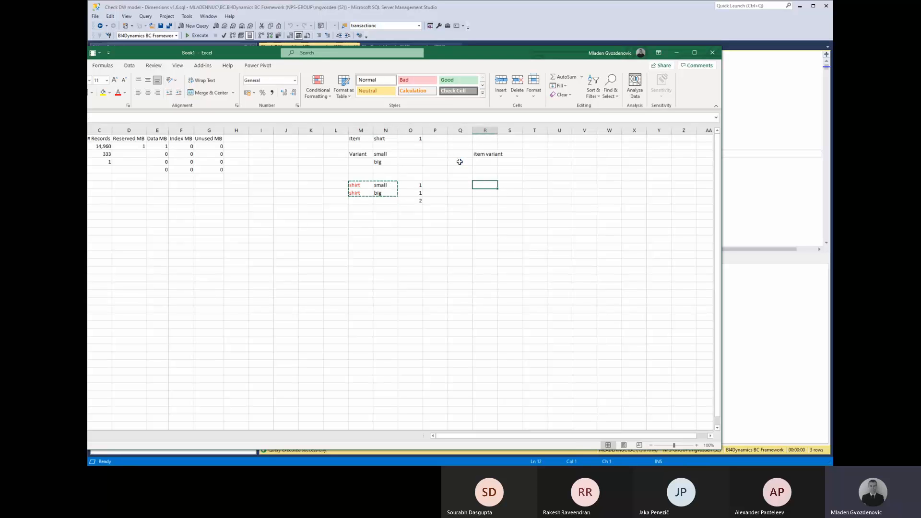
pyautogui.hotkey('ctrl', 'v')
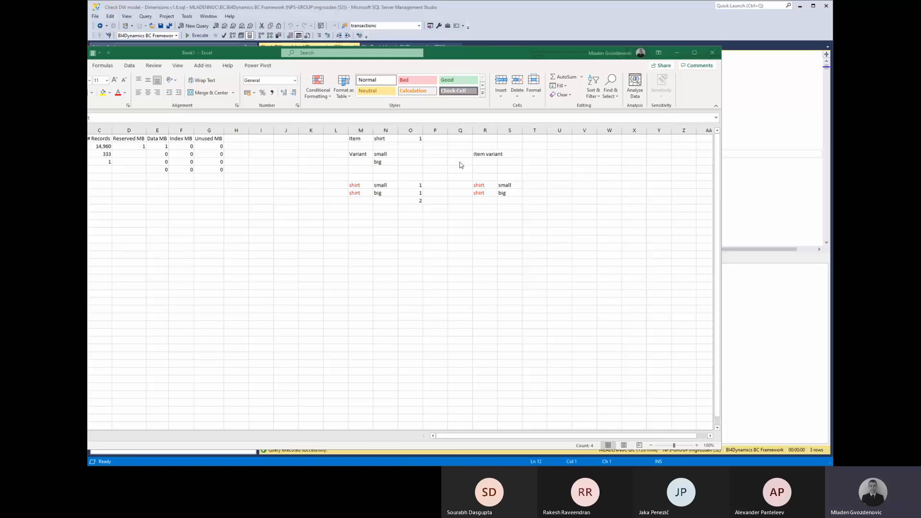
pyautogui.hotkey('alt', 'Tab')
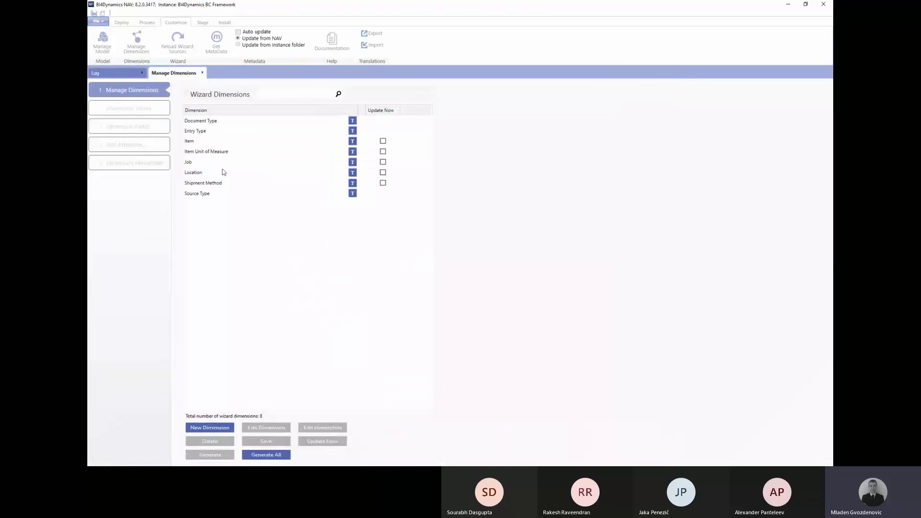
# Edit the Item dimension, find 'var' among related tables, and add Item Variant joined on ItemNo = No.
pyautogui.click(190, 141)
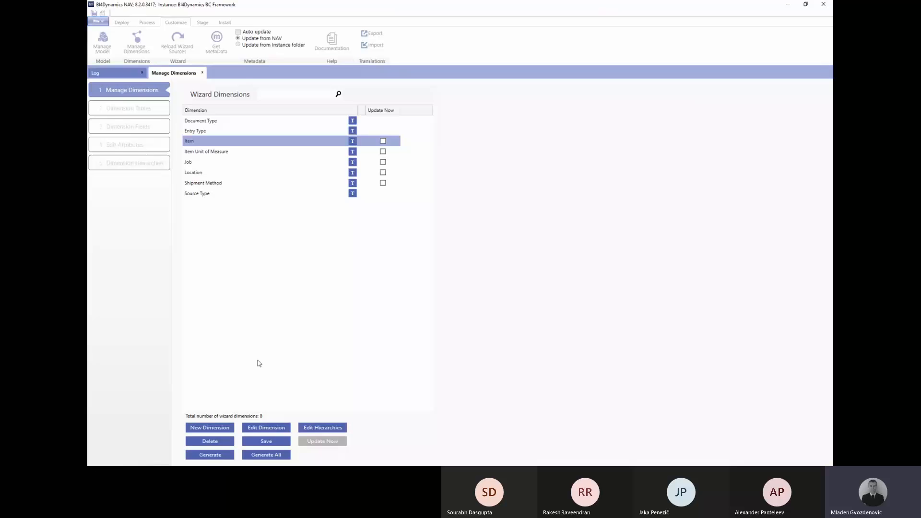
pyautogui.click(264, 428)
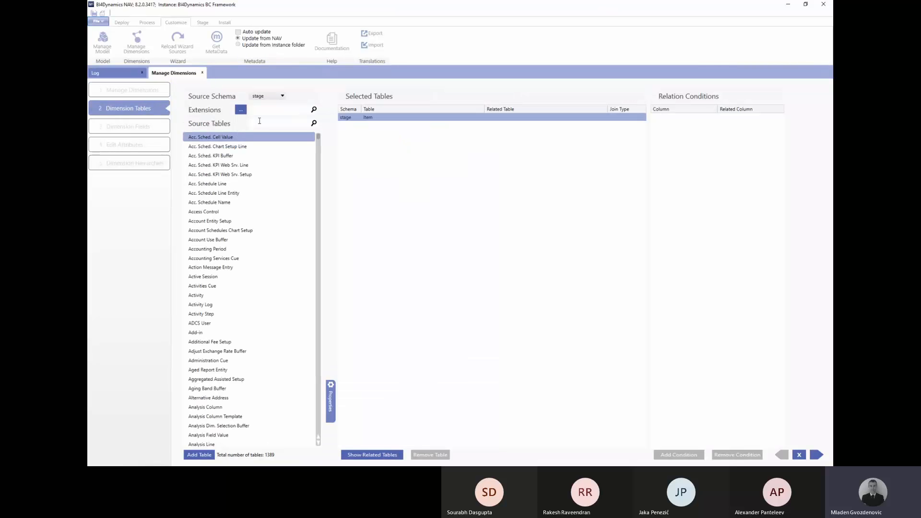
pyautogui.click(369, 454)
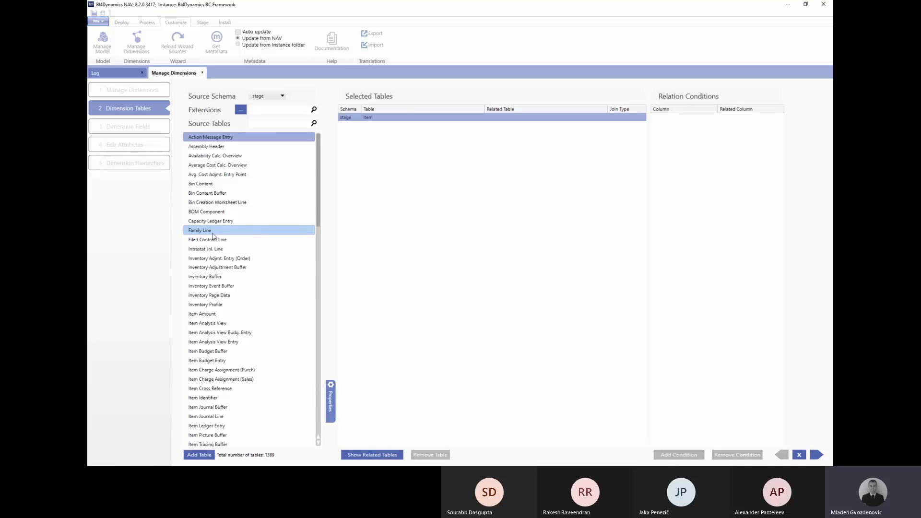
pyautogui.scroll(-9, 214, 237)
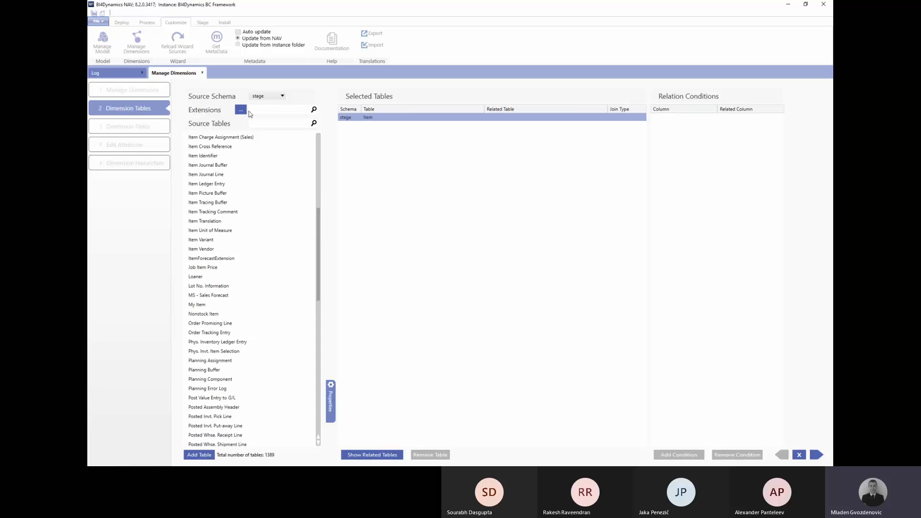
pyautogui.write('vari')
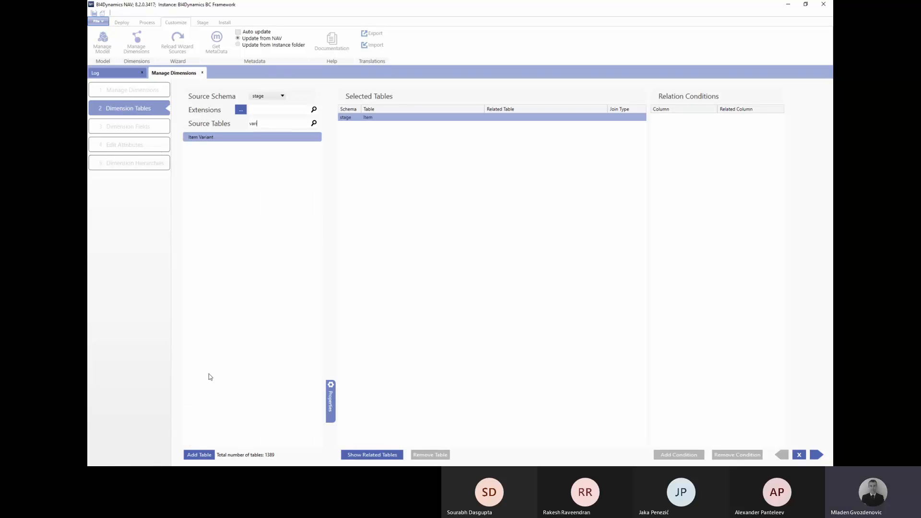
pyautogui.click(199, 455)
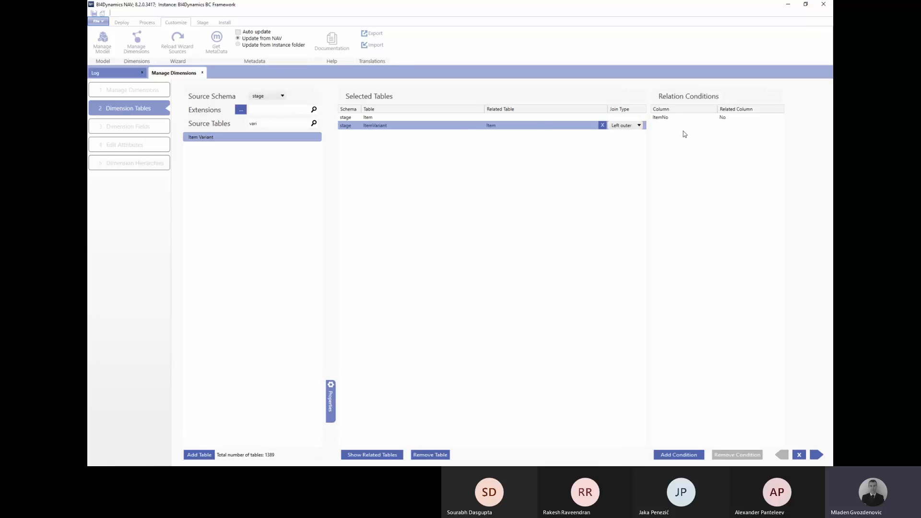
pyautogui.click(663, 118)
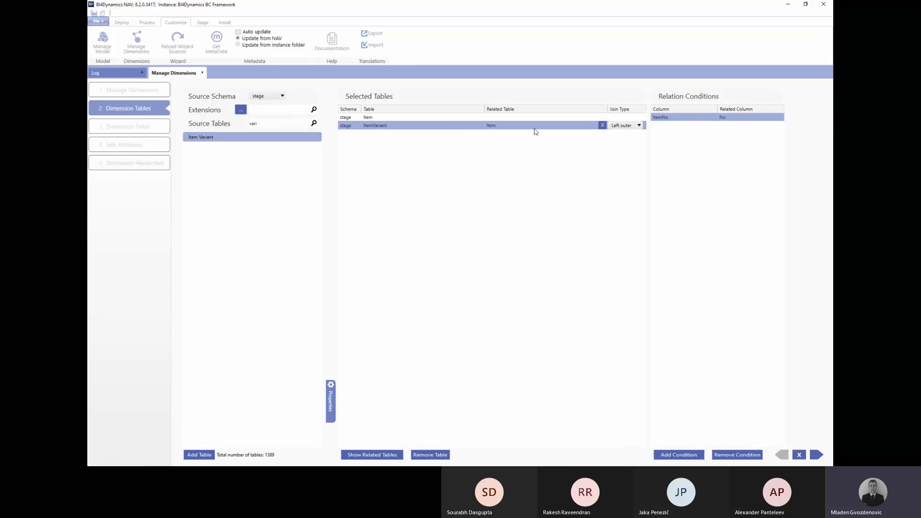
pyautogui.click(396, 118)
pyautogui.click(384, 126)
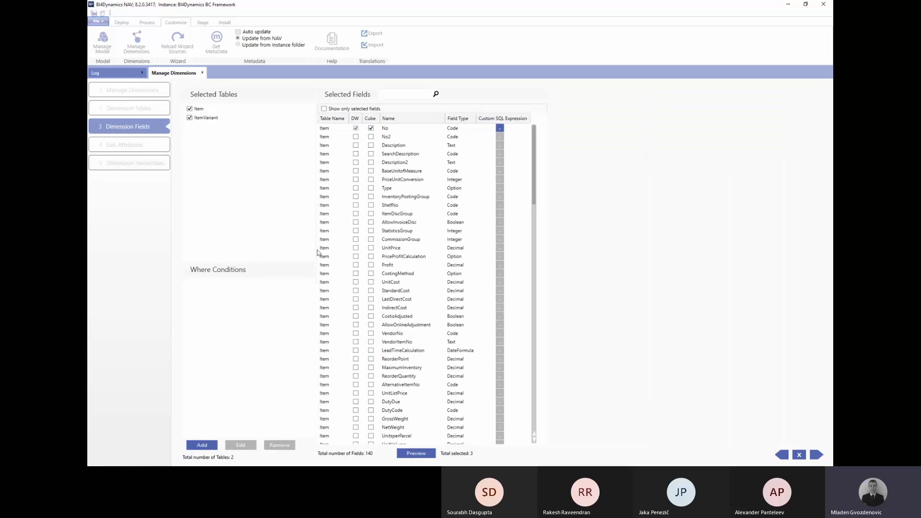
# Include the ItemVariant Code and Description fields in the warehouse and cube.
pyautogui.click(816, 455)
pyautogui.press('Return')
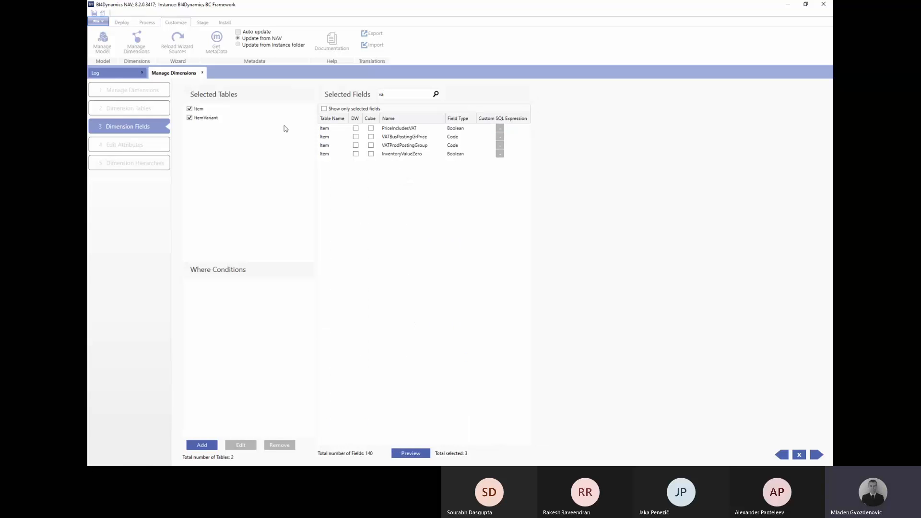
pyautogui.click(189, 109)
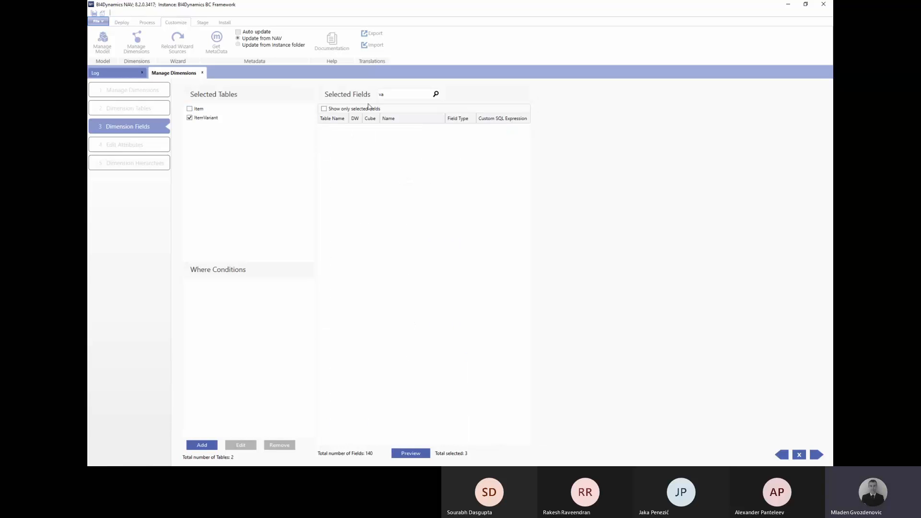
pyautogui.doubleClick(386, 95)
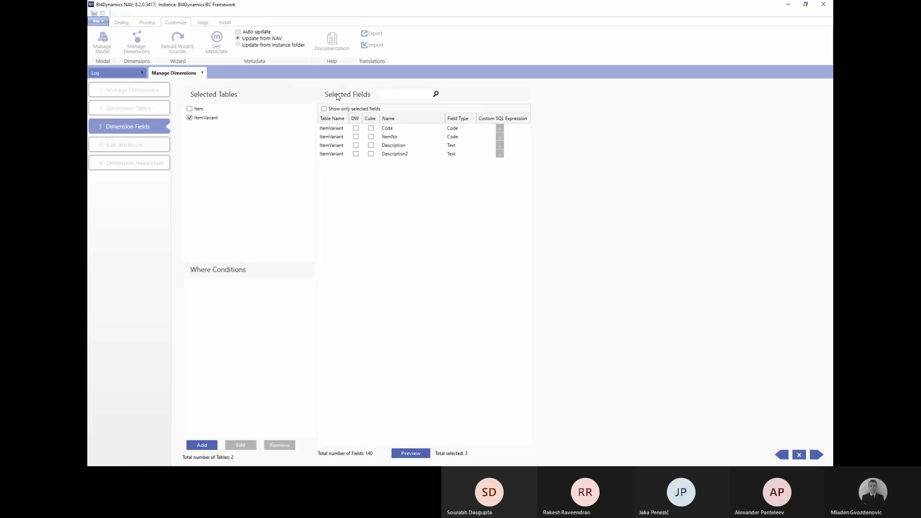
pyautogui.click(370, 145)
pyautogui.click(371, 145)
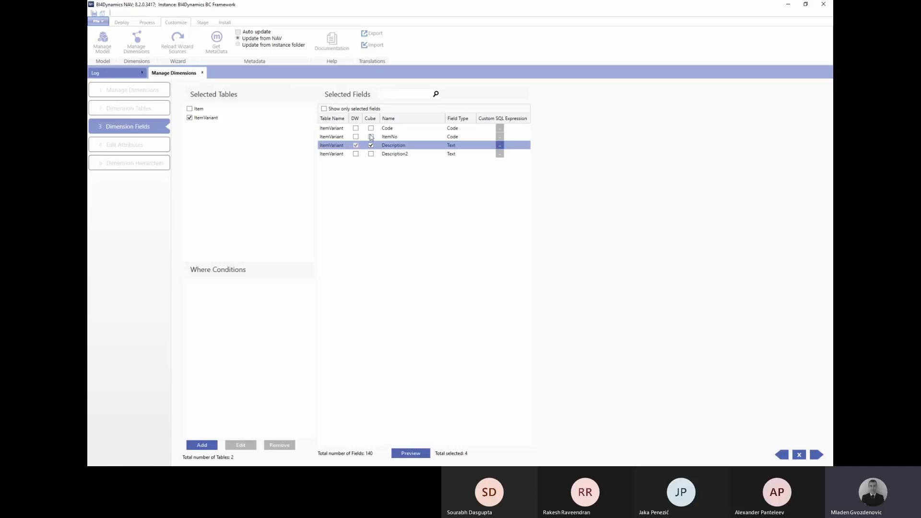
pyautogui.click(371, 128)
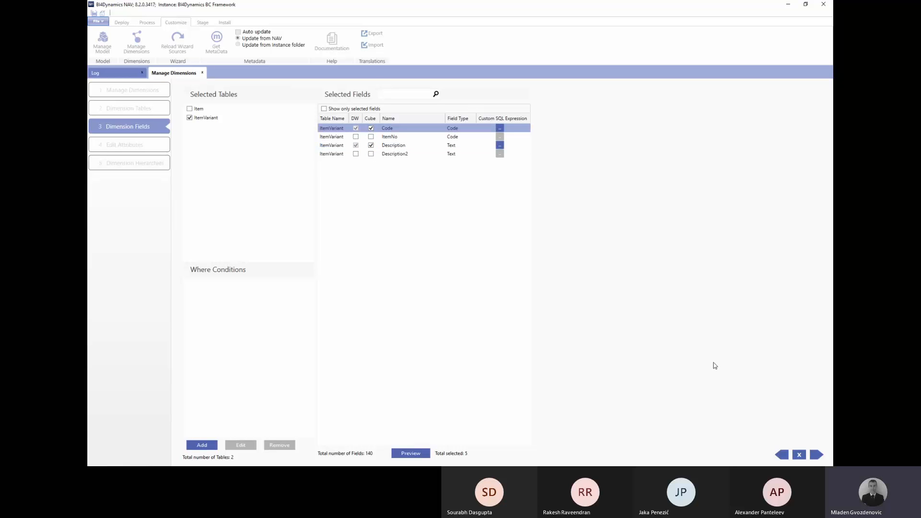
pyautogui.click(816, 454)
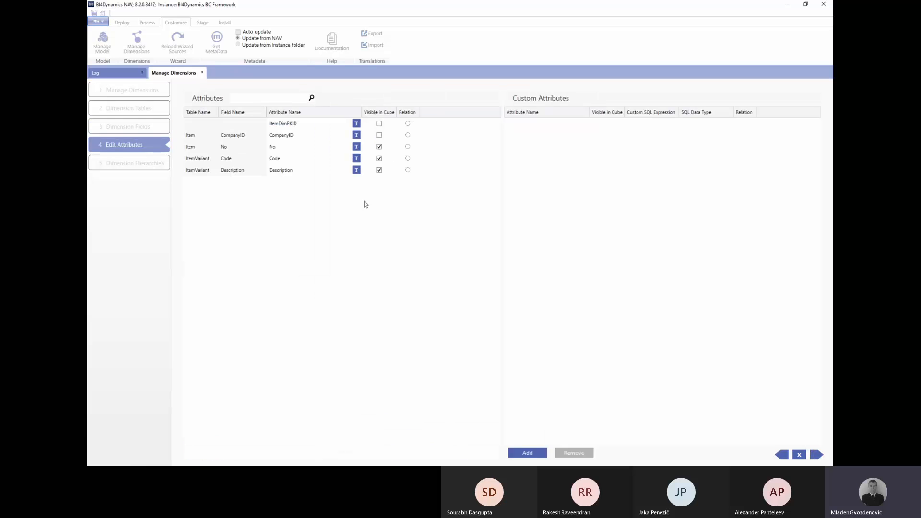
# Rename the attributes to Item No, Variant Code and Variant Description.
pyautogui.click(286, 147)
pyautogui.press('Home')
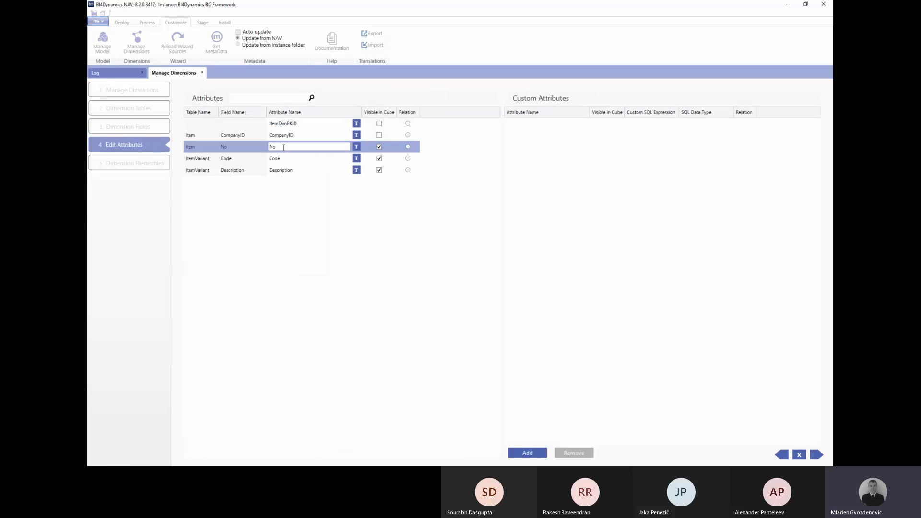
pyautogui.write('Item')
pyautogui.click(286, 160)
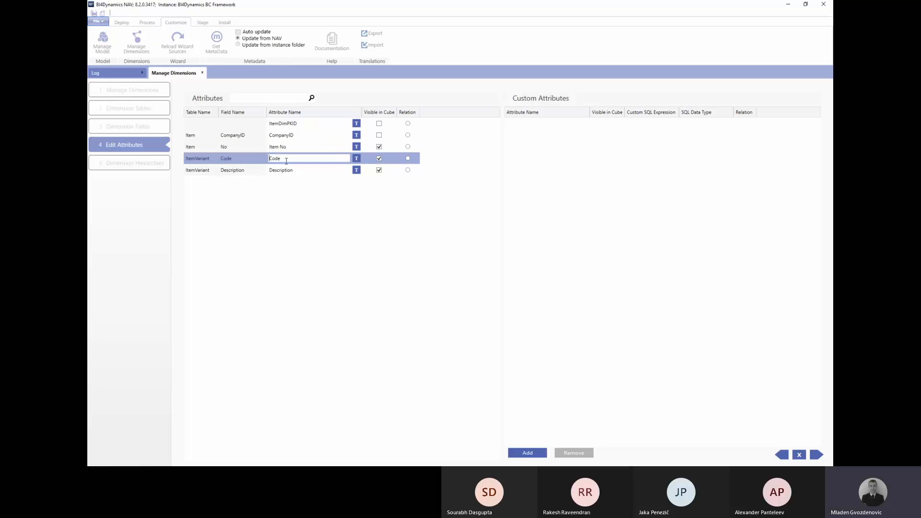
pyautogui.write('Varinat')
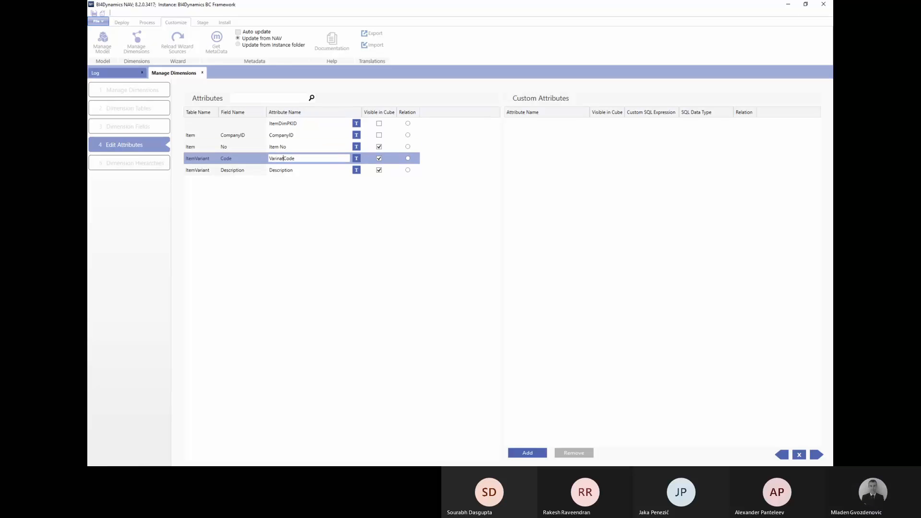
pyautogui.press('BackSpace')
pyautogui.press('BackSpace')
pyautogui.press('BackSpace')
pyautogui.write('ant')
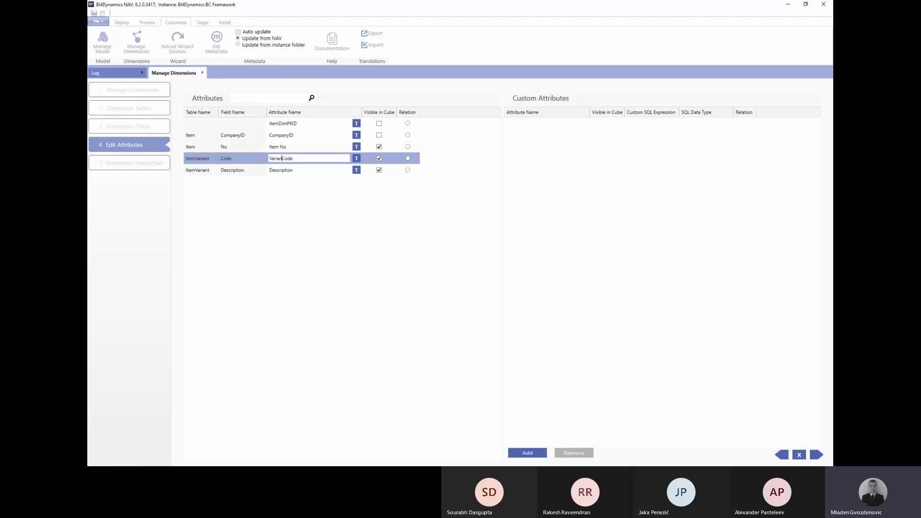
pyautogui.hotkey('shift', 'Home')
pyautogui.click(306, 174)
pyautogui.hotkey('ctrl', 'v')
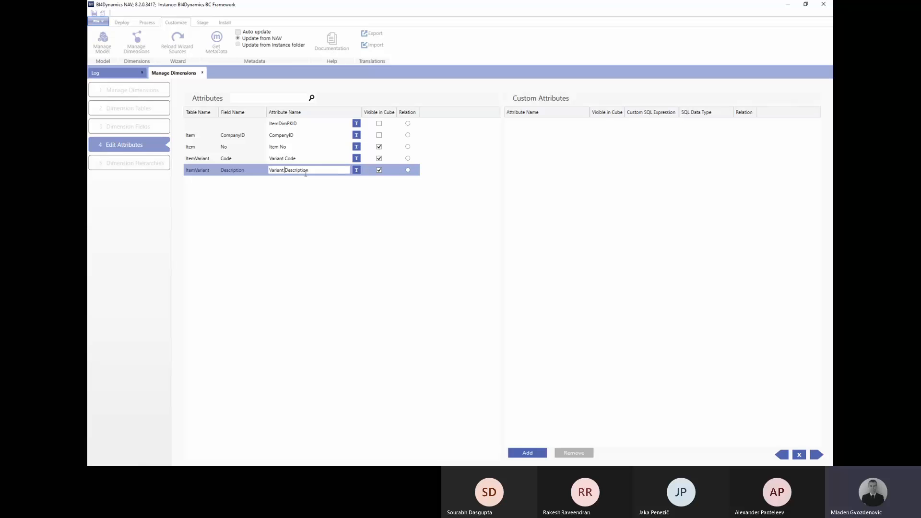
pyautogui.click(318, 158)
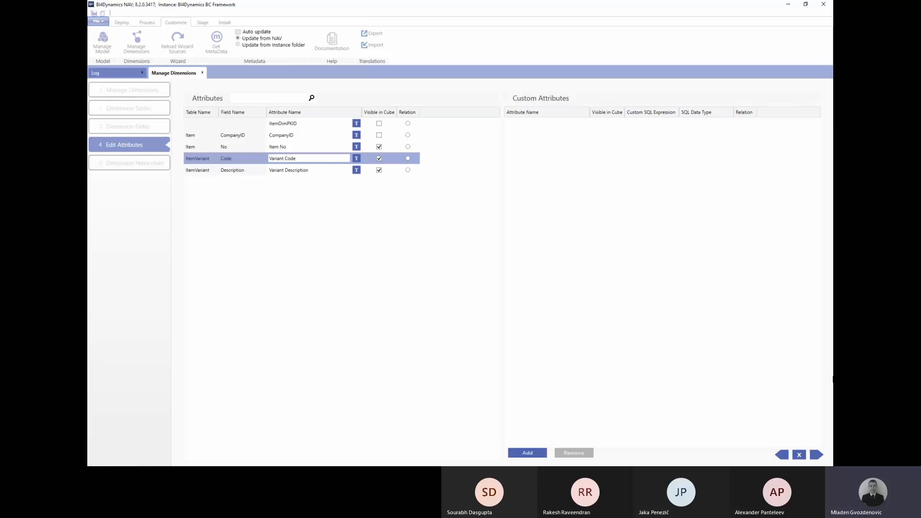
pyautogui.click(816, 455)
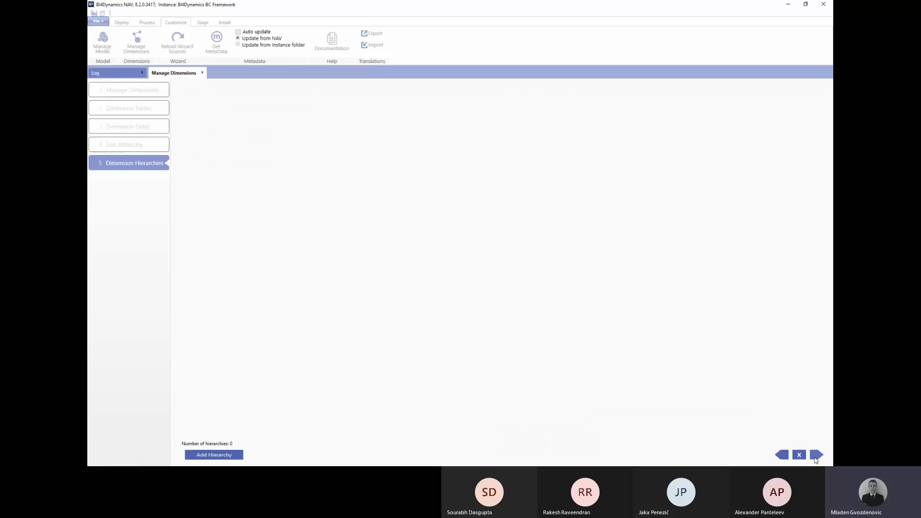
# Finish the wizard, generate the Item scripts, and run Update Now on Item (0 rows changed).
pyautogui.click(816, 455)
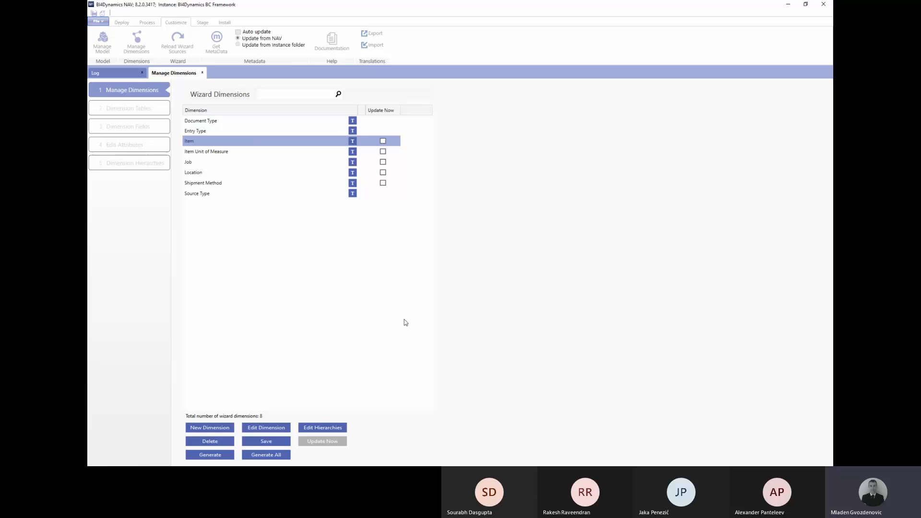
pyautogui.click(216, 457)
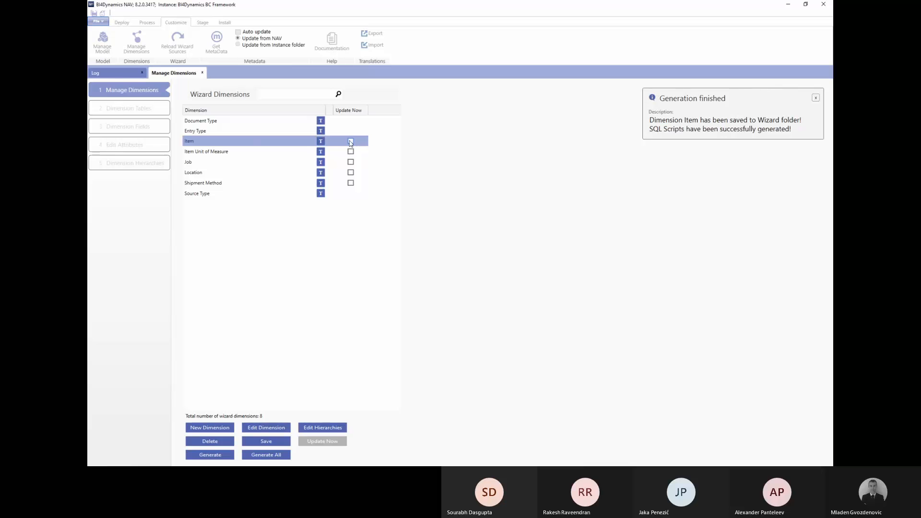
pyautogui.click(350, 141)
pyautogui.click(322, 441)
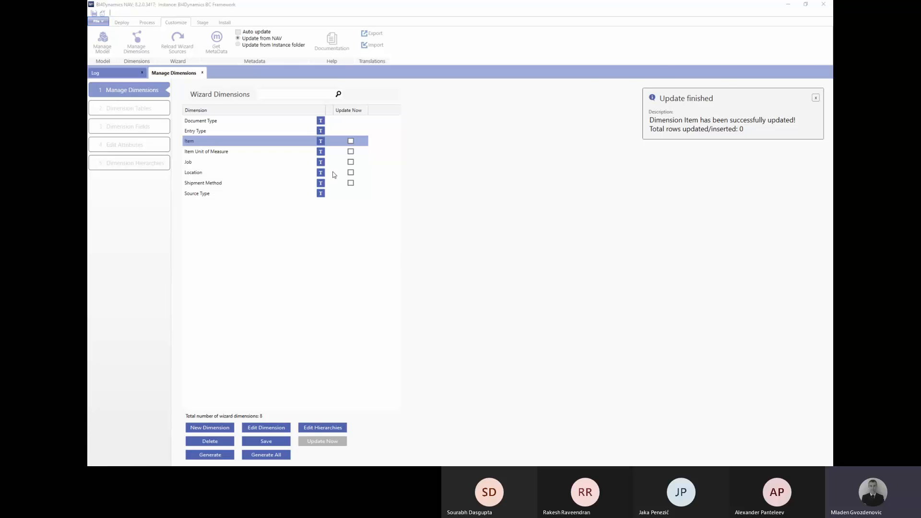
pyautogui.hotkey('alt', 'Tab')
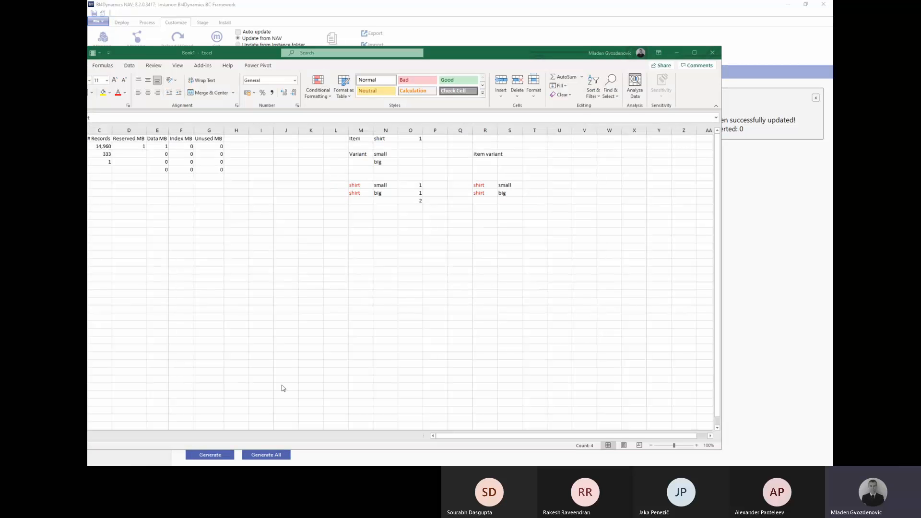
# Check that Item shows 149 rows in both Stage# and Dw#, then re-run the check query with F5.
pyautogui.hotkey('alt', 'Tab')
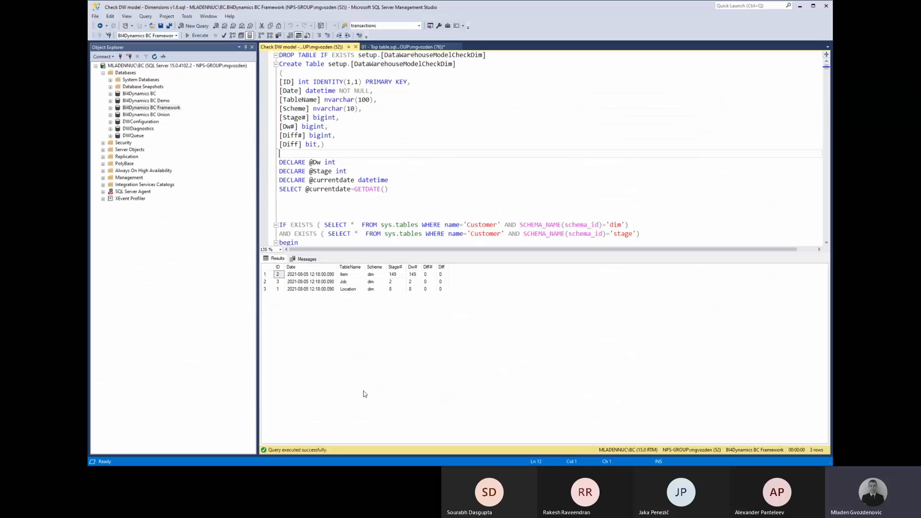
pyautogui.click(395, 275)
pyautogui.click(412, 275)
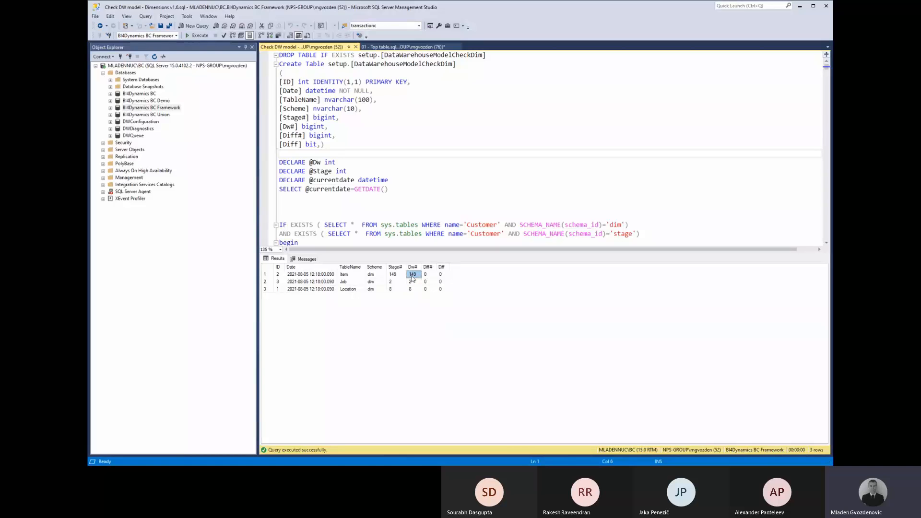
pyautogui.click(393, 189)
pyautogui.press('F5')
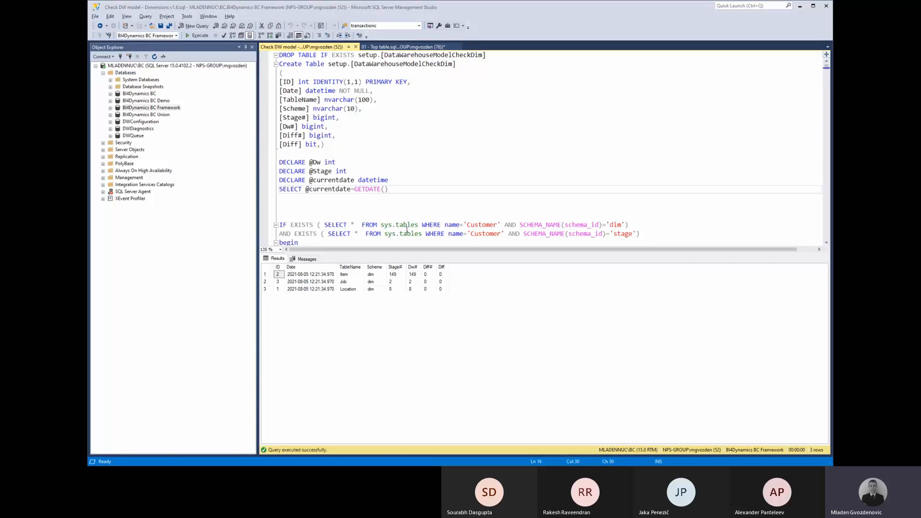
pyautogui.hotkey('alt', 'Tab')
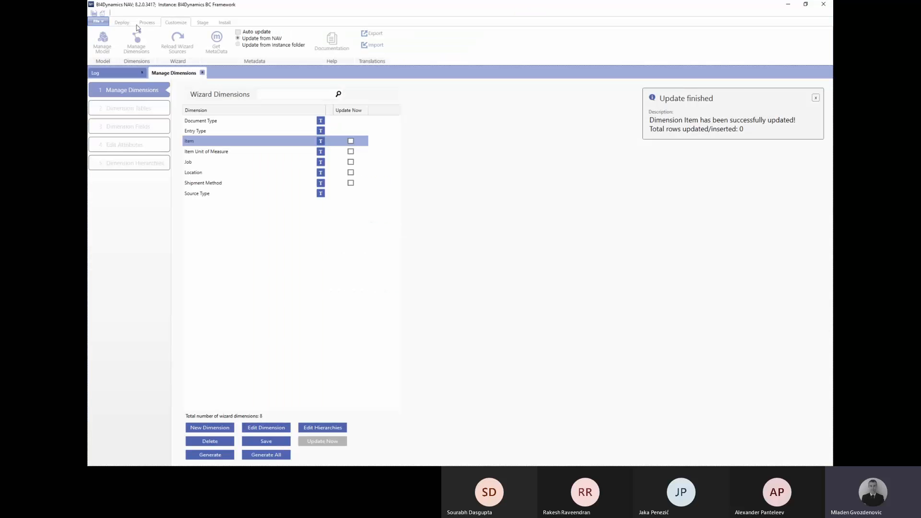
# Close Manage Dimensions and show the Deploy ribbon options next to the processing log.
pyautogui.click(202, 72)
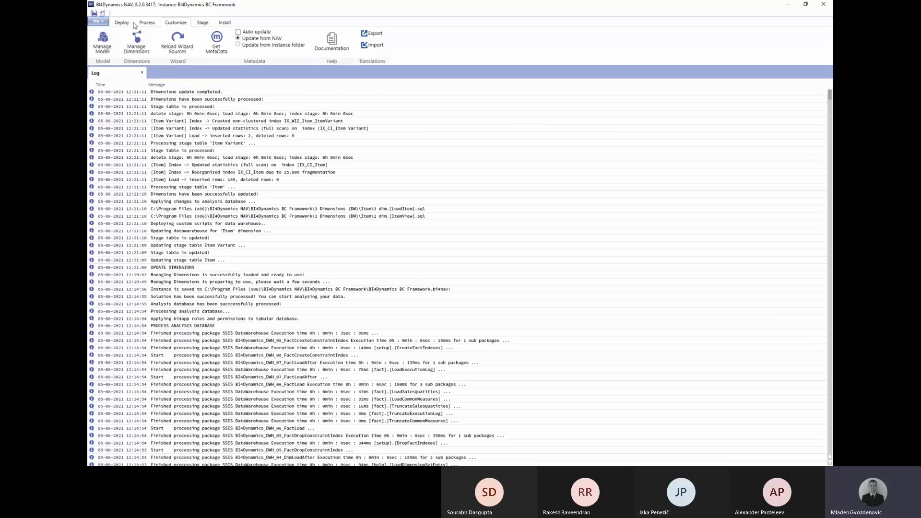
pyautogui.click(123, 23)
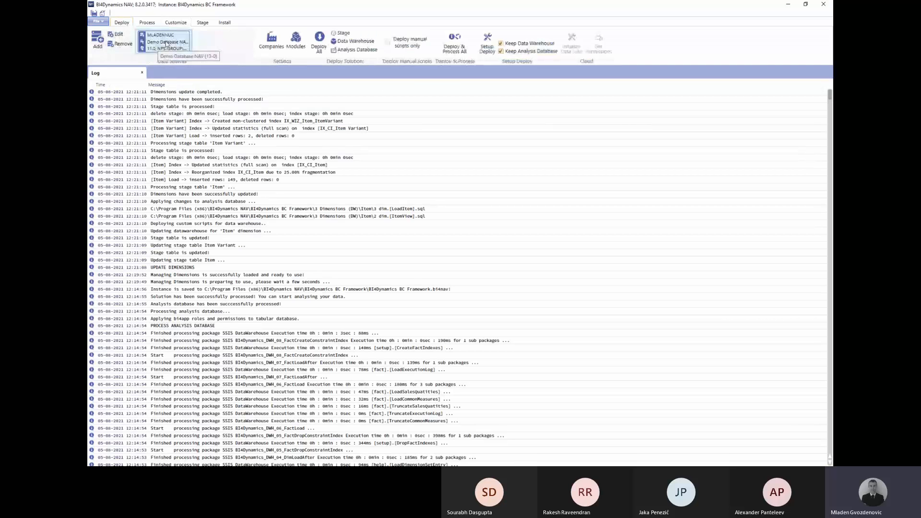
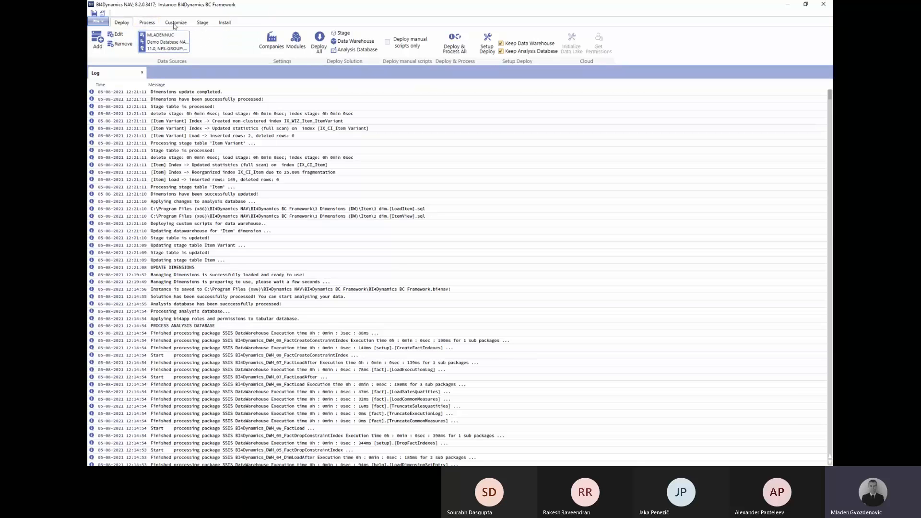
# Open Manage Dimensions and start editing the Item dimension.
pyautogui.click(176, 24)
pyautogui.click(142, 45)
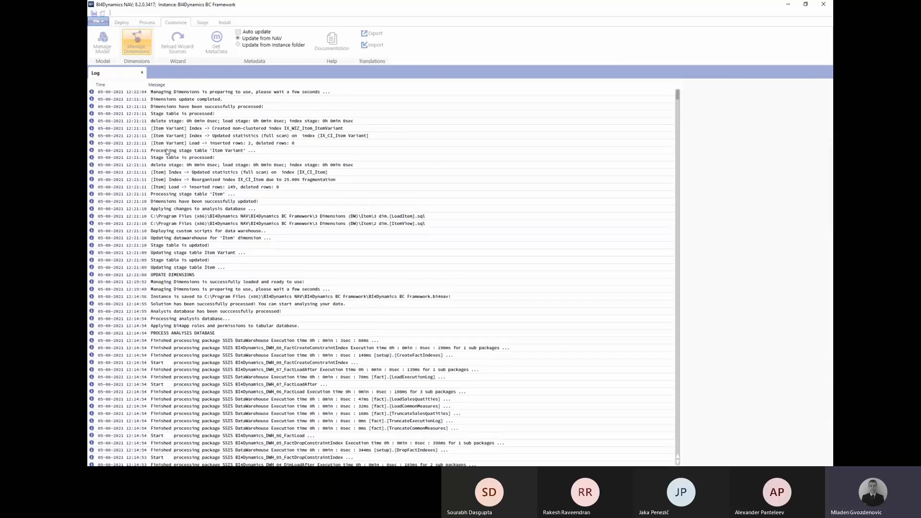
pyautogui.click(200, 144)
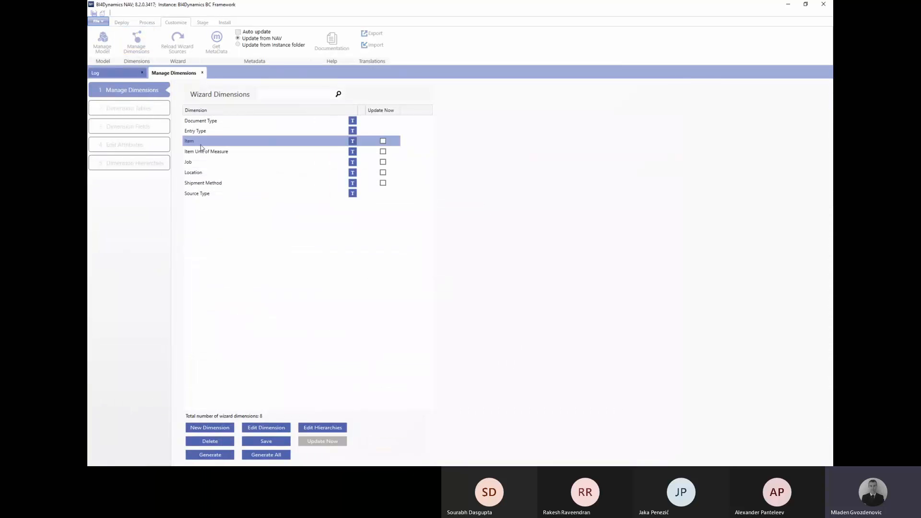
pyautogui.click(205, 152)
pyautogui.click(196, 142)
pyautogui.click(274, 424)
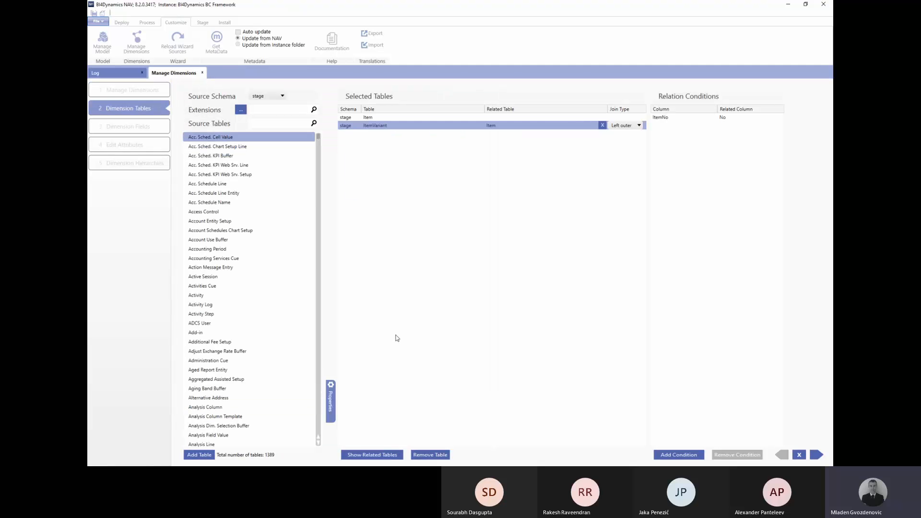
# Search the source tables for 'uni' and add Unit of Measure to the Item dimension.
pyautogui.click(267, 124)
pyautogui.write('uni')
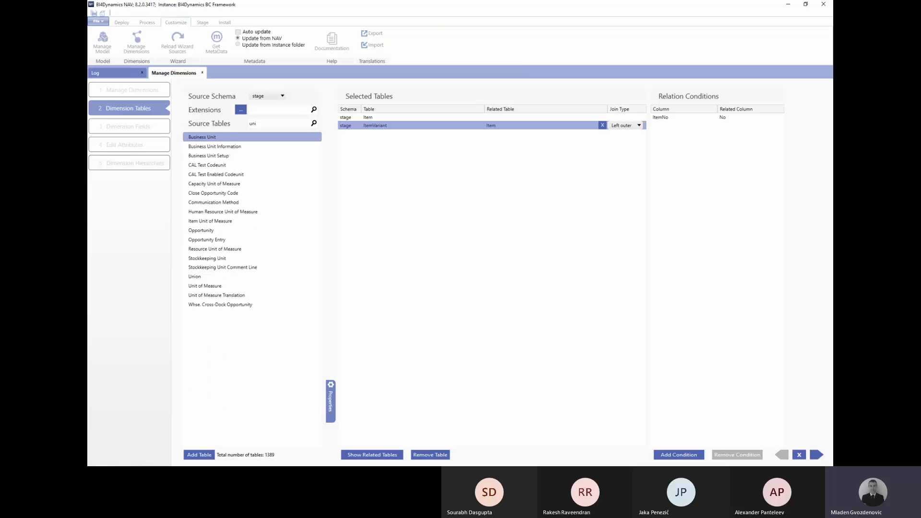
pyautogui.click(211, 295)
pyautogui.click(211, 287)
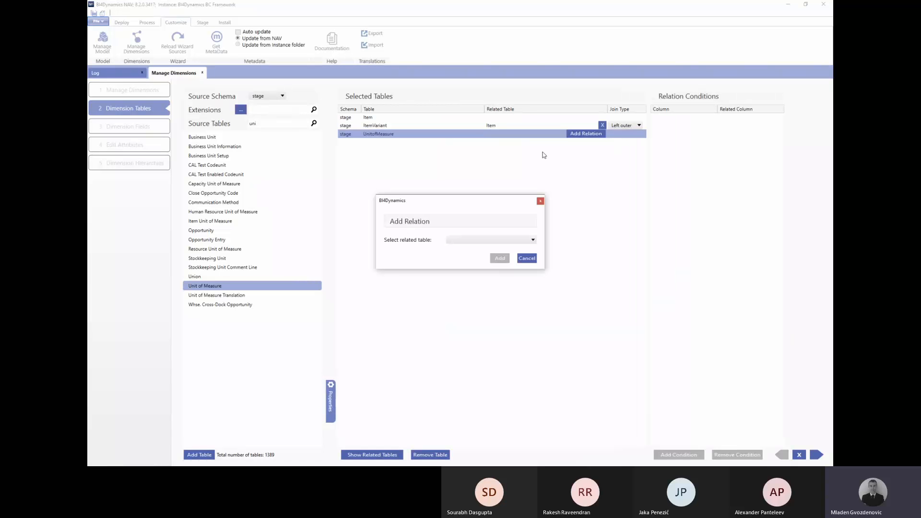
# Relate the new Unit of Measure table to the Item table.
pyautogui.click(460, 241)
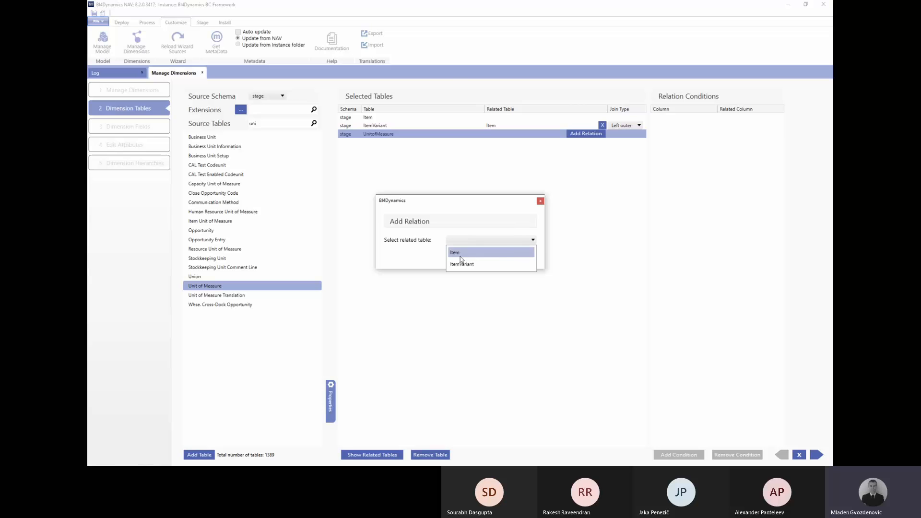
pyautogui.click(459, 252)
pyautogui.click(494, 258)
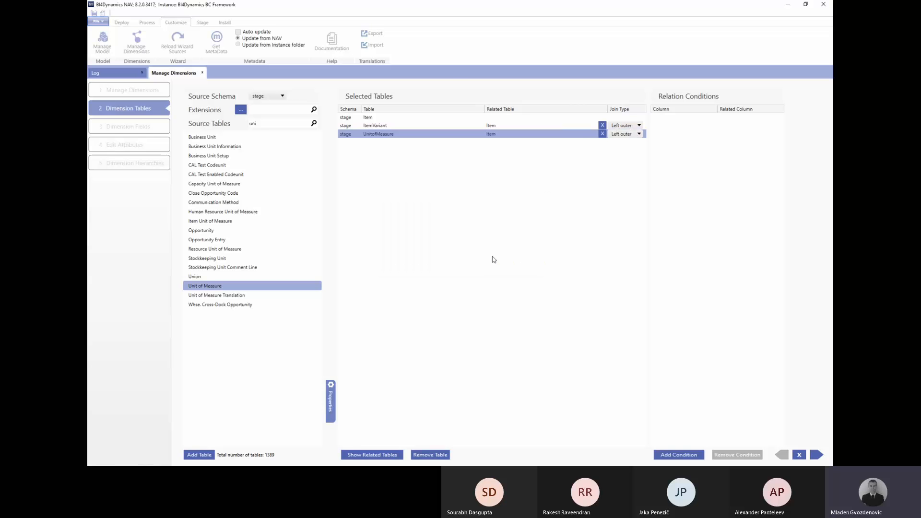
# Add a join condition matching Unit of Measure Code to Item's BaseUnitofMeasure.
pyautogui.click(679, 455)
pyautogui.click(407, 244)
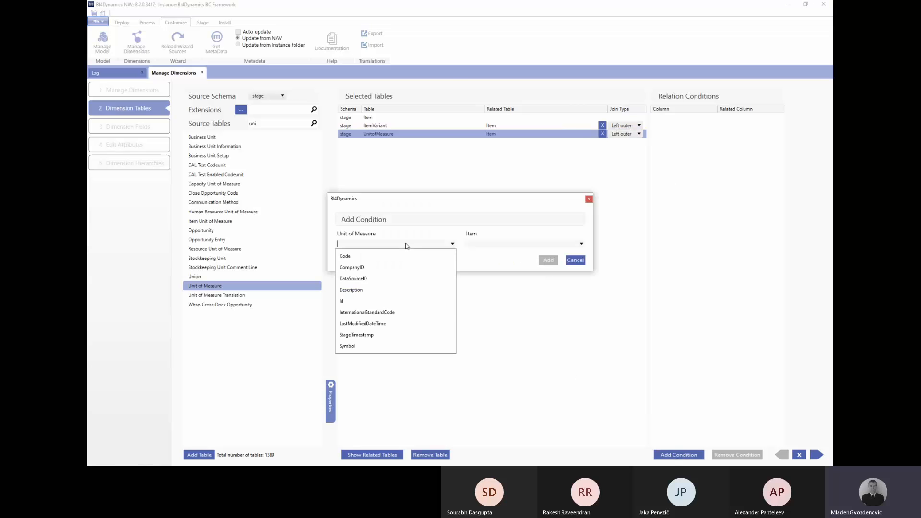
pyautogui.click(408, 254)
pyautogui.click(470, 245)
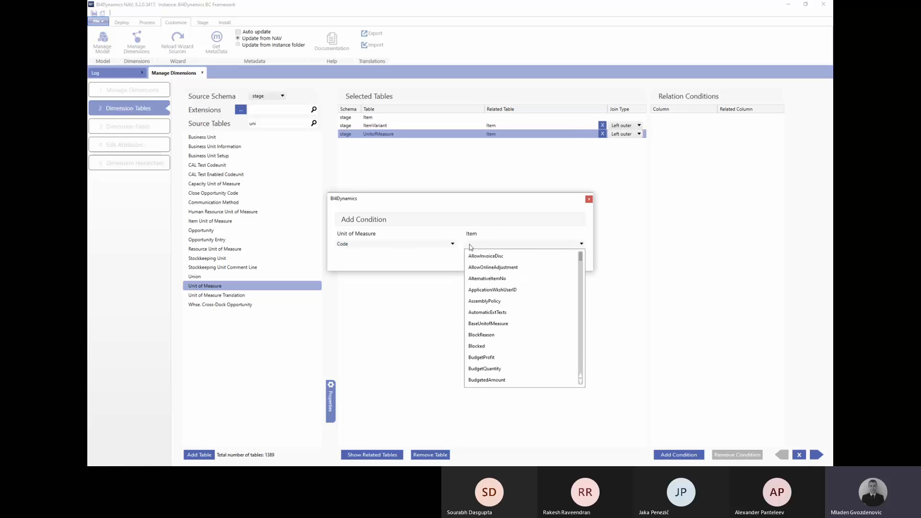
pyautogui.write('Un')
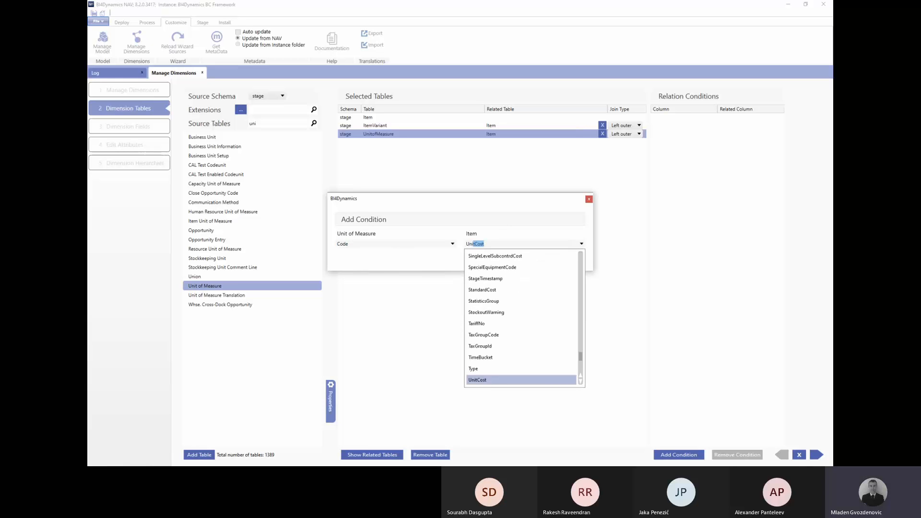
pyautogui.write('it o')
pyautogui.press('BackSpace')
pyautogui.press('BackSpace')
pyautogui.press('BackSpace')
pyautogui.press('BackSpace')
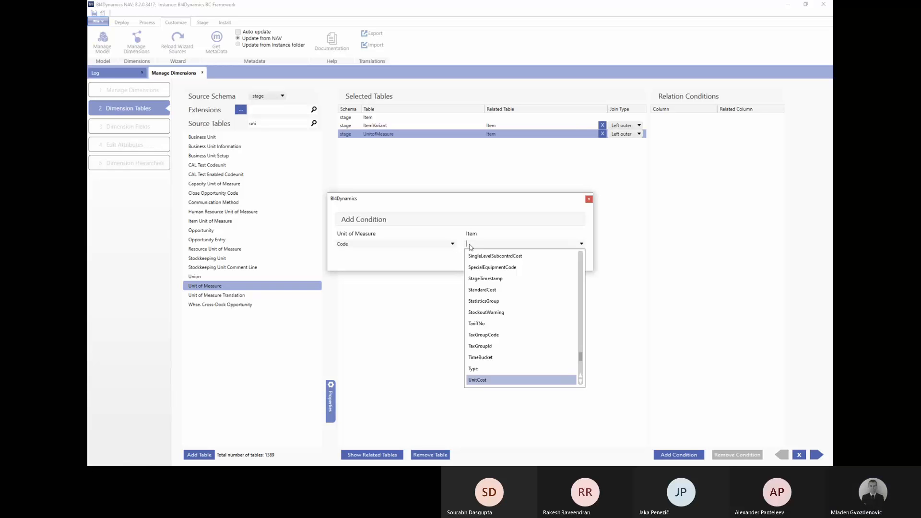
pyautogui.write('BaseUnitofMeasure')
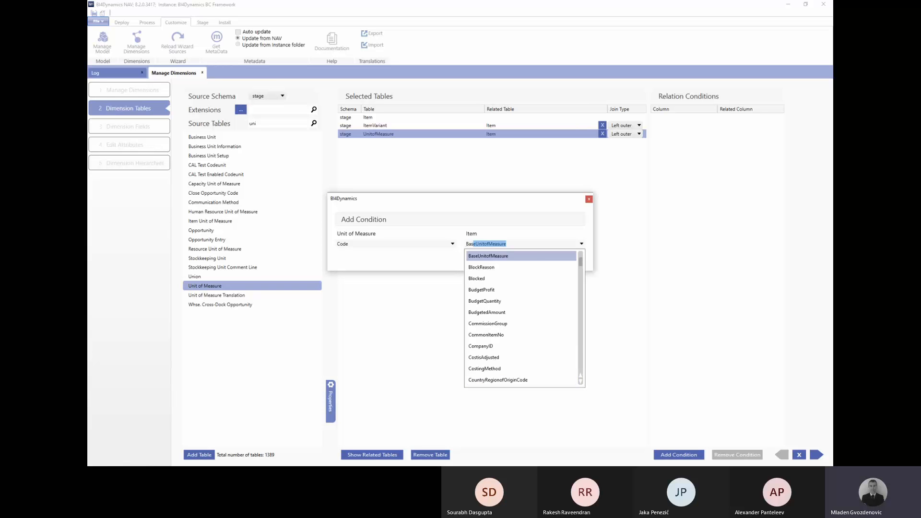
pyautogui.press('Return')
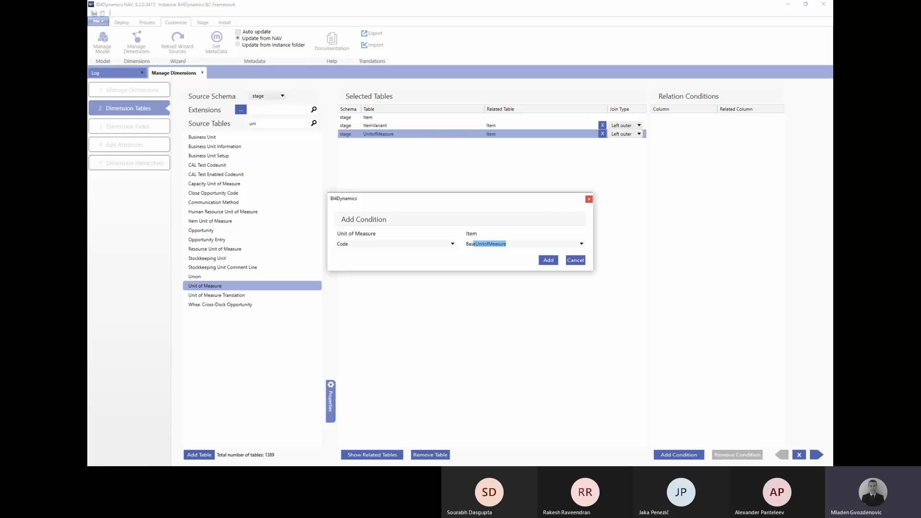
pyautogui.click(552, 262)
pyautogui.click(552, 246)
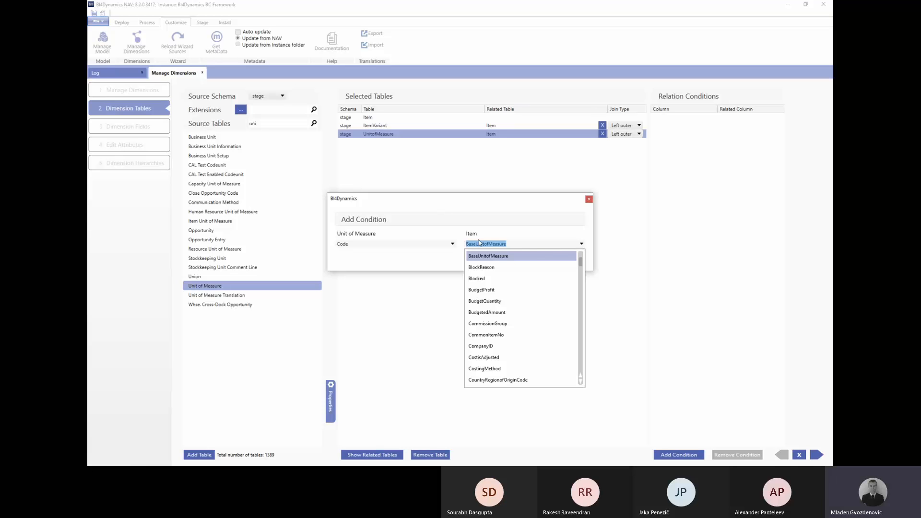
pyautogui.click(490, 257)
pyautogui.click(549, 261)
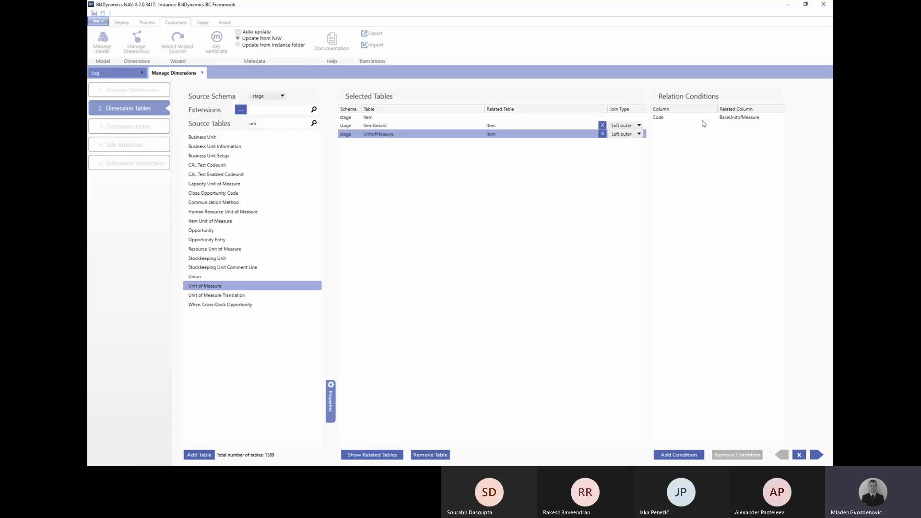
# Review the ItemVariant and Unit of Measure joins and finish the dimension wizard.
pyautogui.click(542, 126)
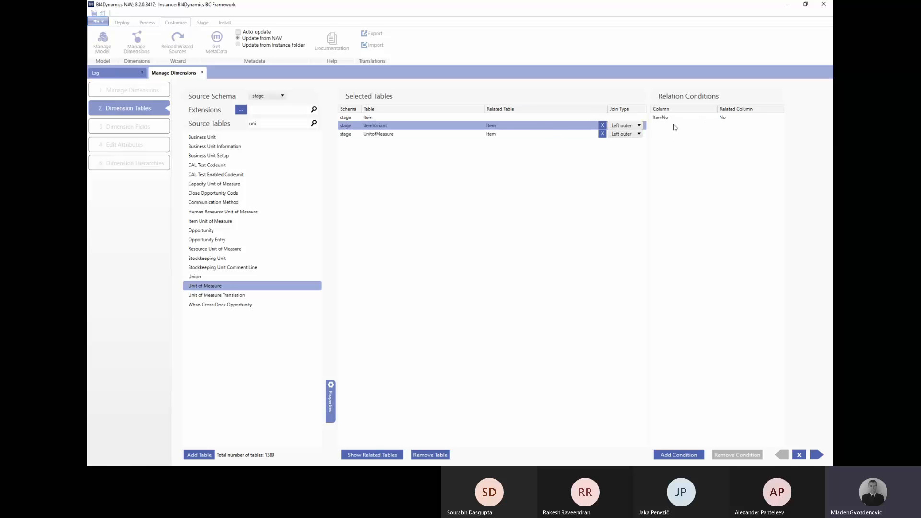
pyautogui.click(383, 135)
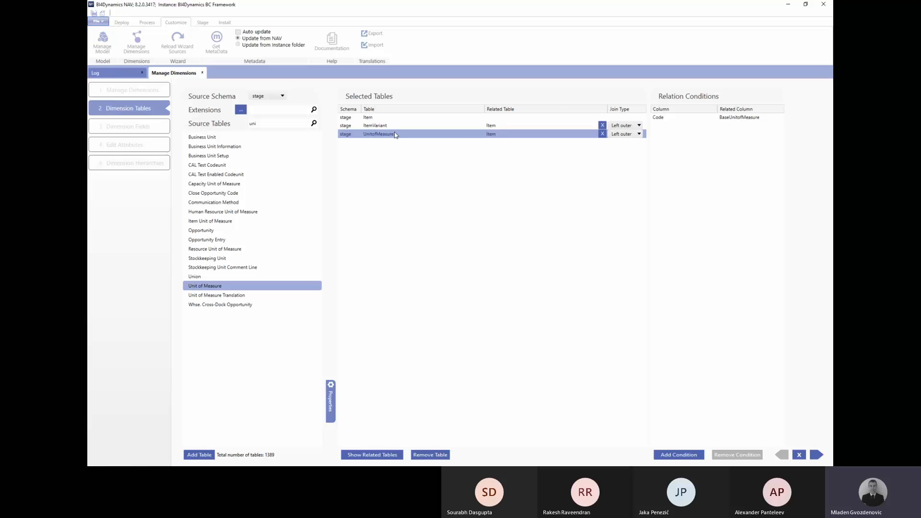
pyautogui.click(815, 455)
pyautogui.click(815, 455)
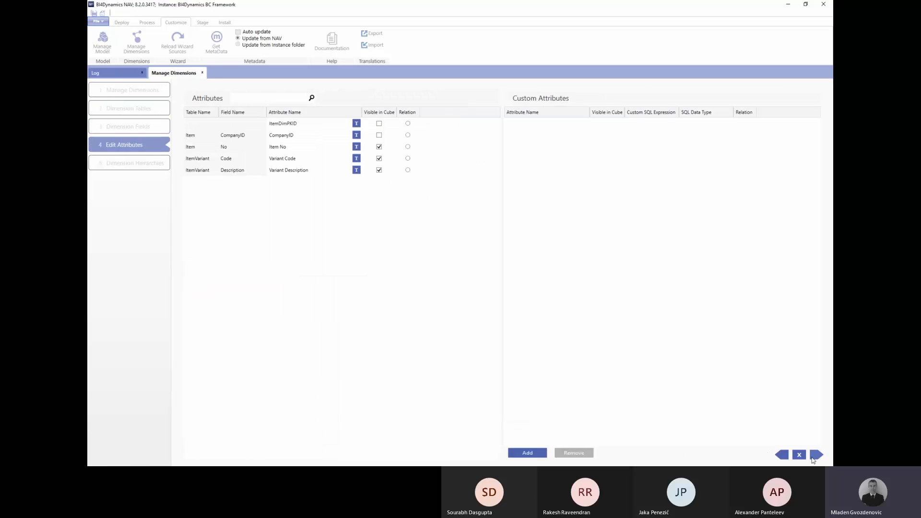
pyautogui.click(816, 455)
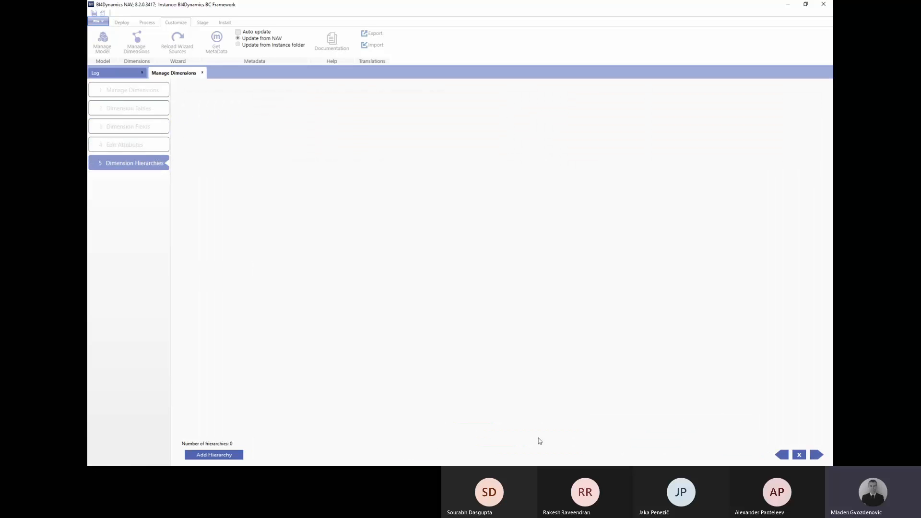
pyautogui.click(815, 454)
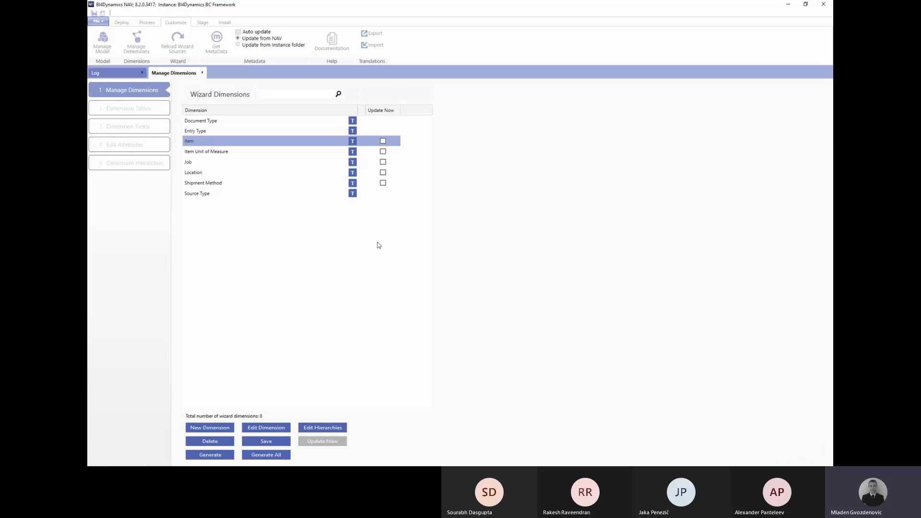
# Run Update Now on the Item dimension, then reopen its table setup.
pyautogui.click(382, 141)
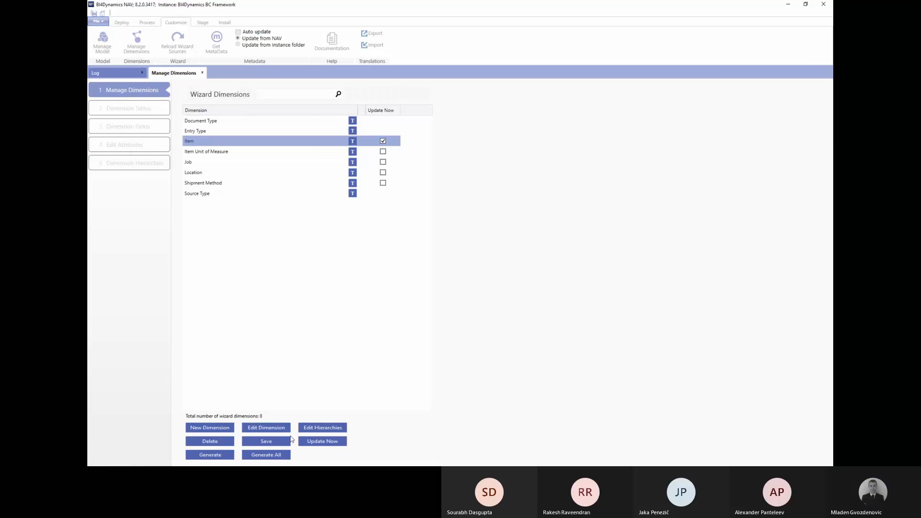
pyautogui.click(308, 441)
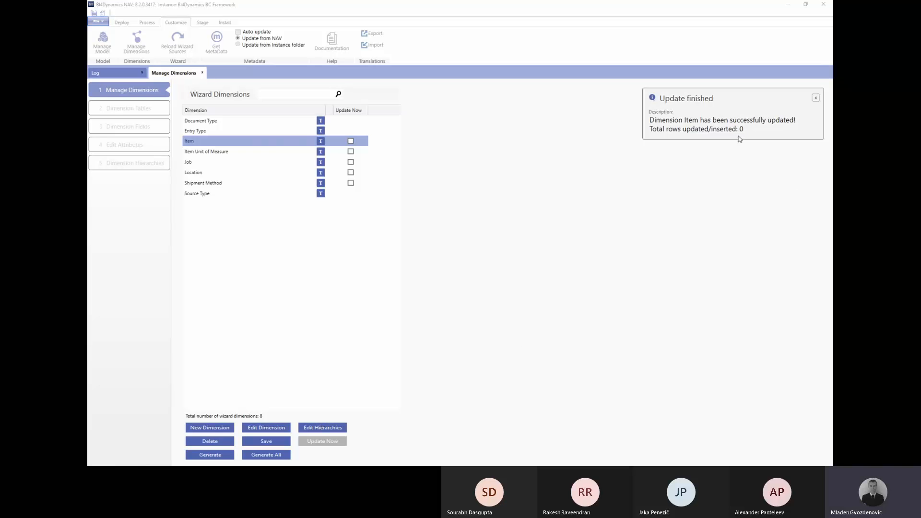
pyautogui.hotkey('alt', 'Tab')
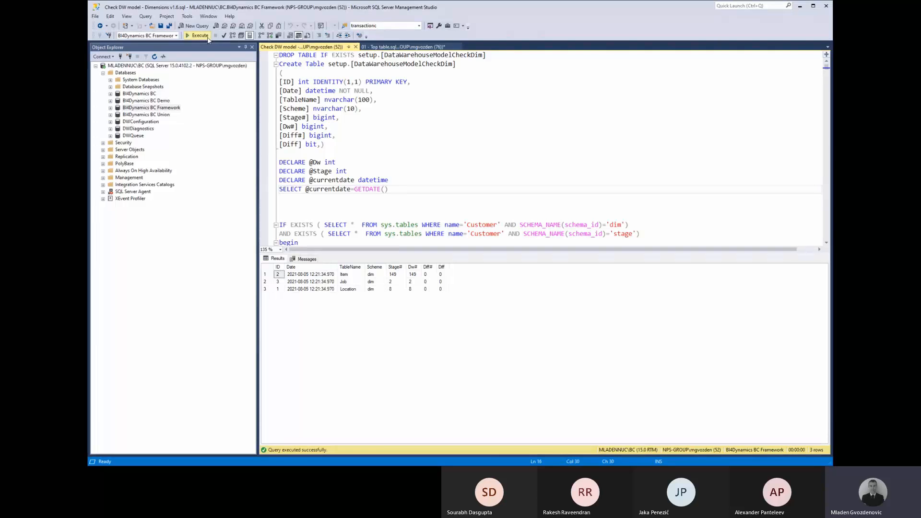
pyautogui.hotkey('alt', 'Tab')
pyautogui.click(263, 428)
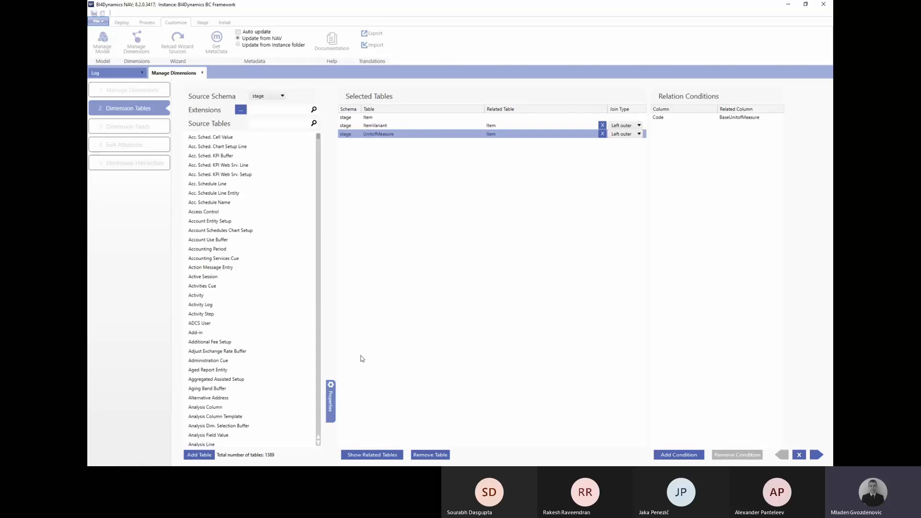
# Add the Item Ledger Entry table to the Item dimension's tables.
pyautogui.click(367, 454)
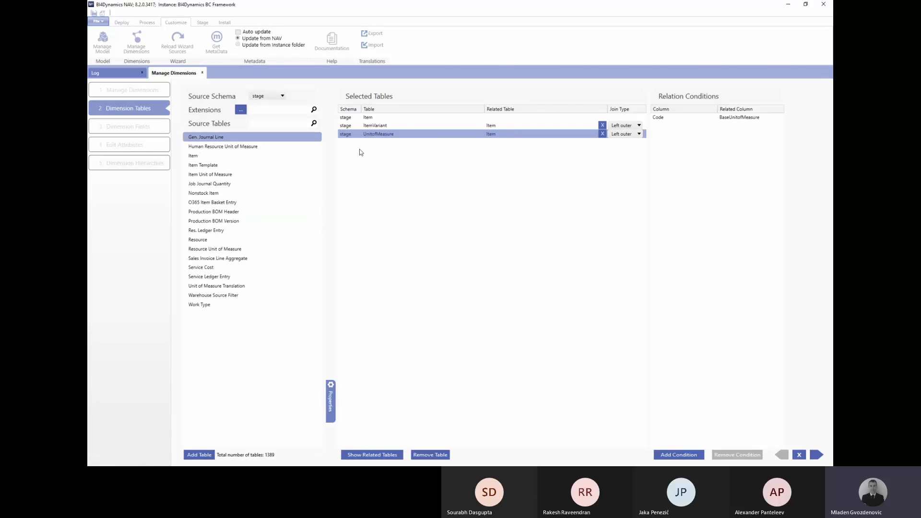
pyautogui.click(380, 118)
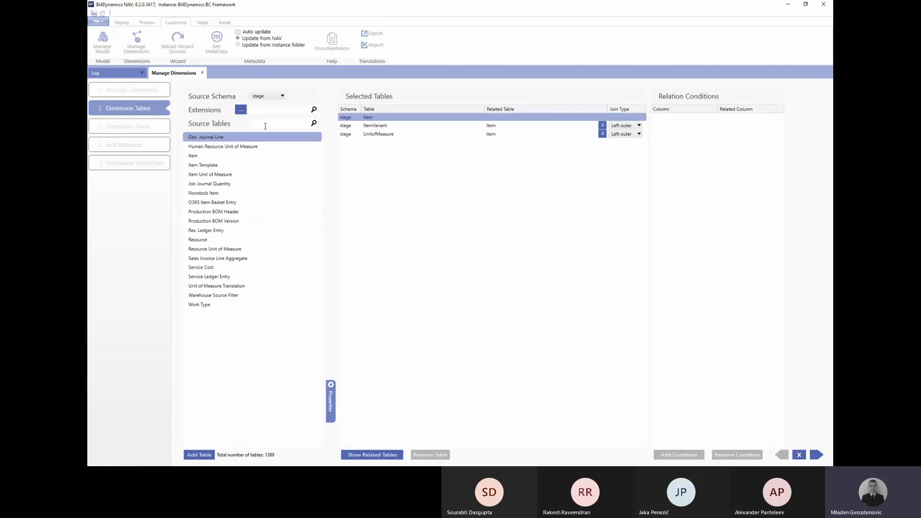
pyautogui.write('item l')
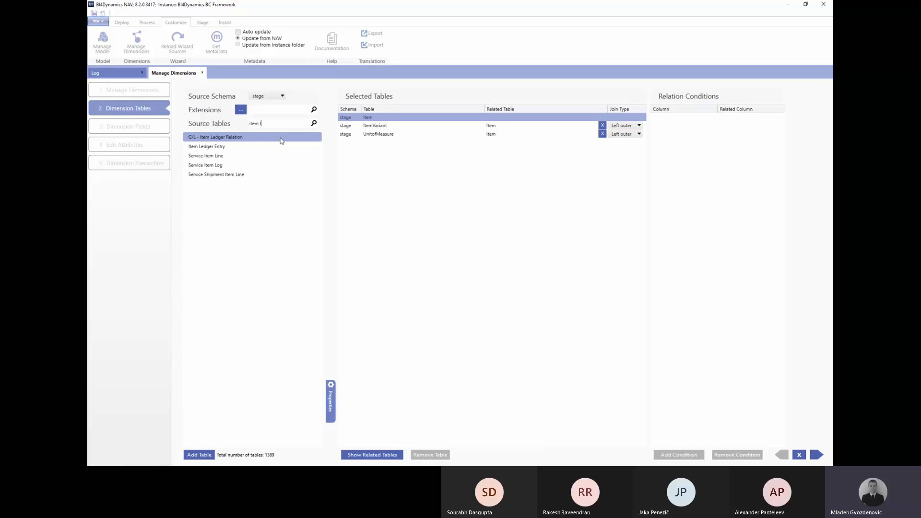
pyautogui.click(229, 146)
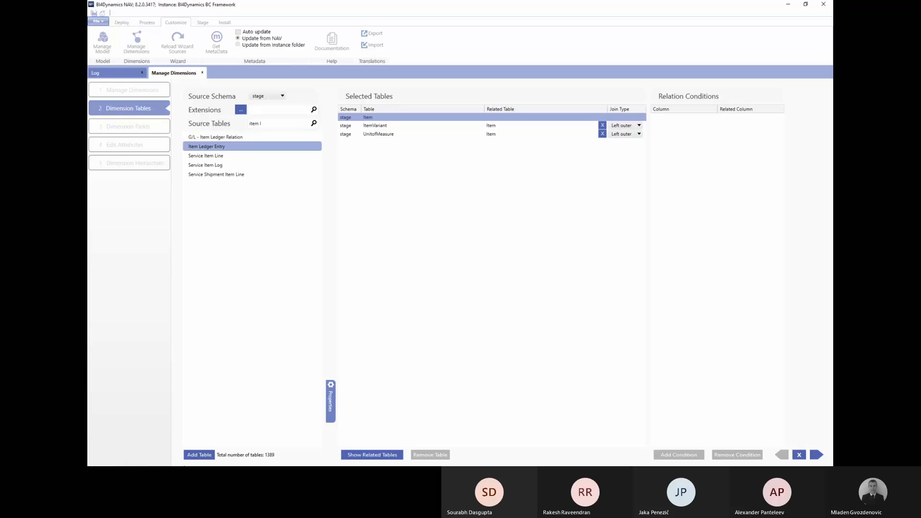
pyautogui.click(201, 455)
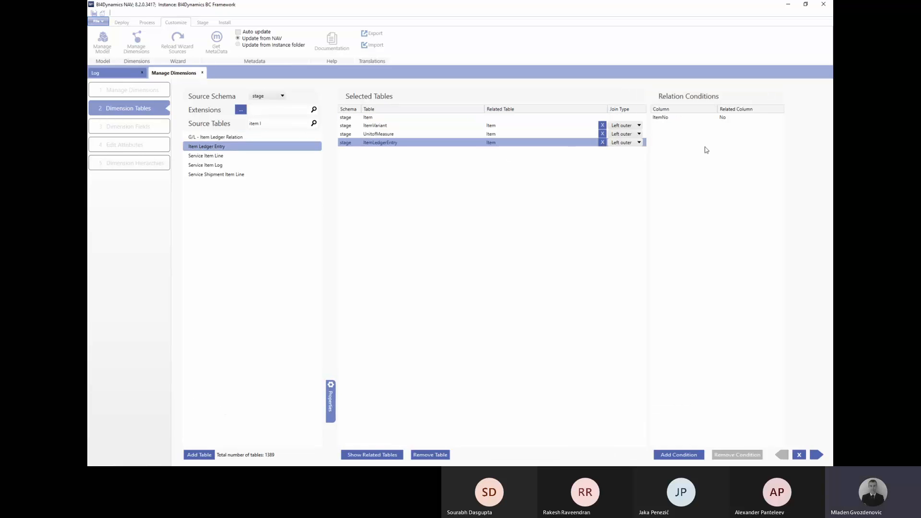
# Finish the wizard, save the Item dimension, and run its Update Now.
pyautogui.click(816, 455)
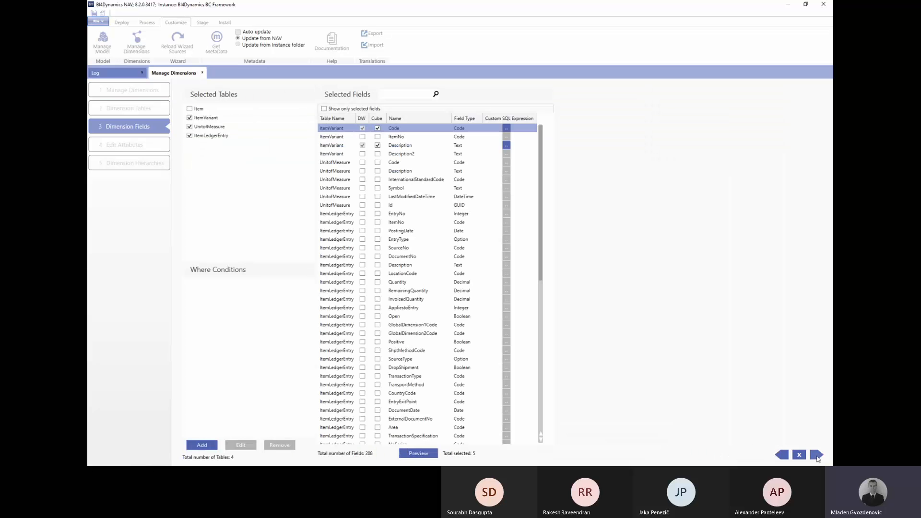
pyautogui.click(816, 454)
pyautogui.click(800, 453)
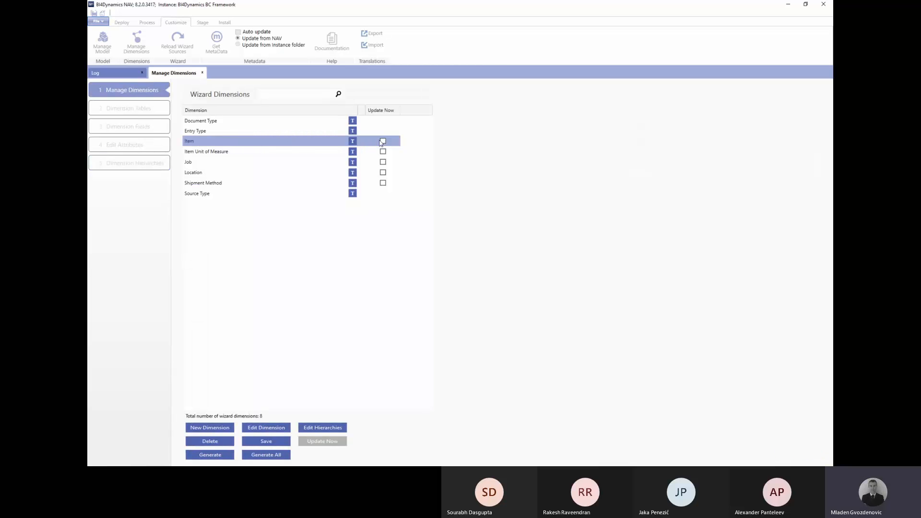
pyautogui.click(383, 141)
pyautogui.click(262, 441)
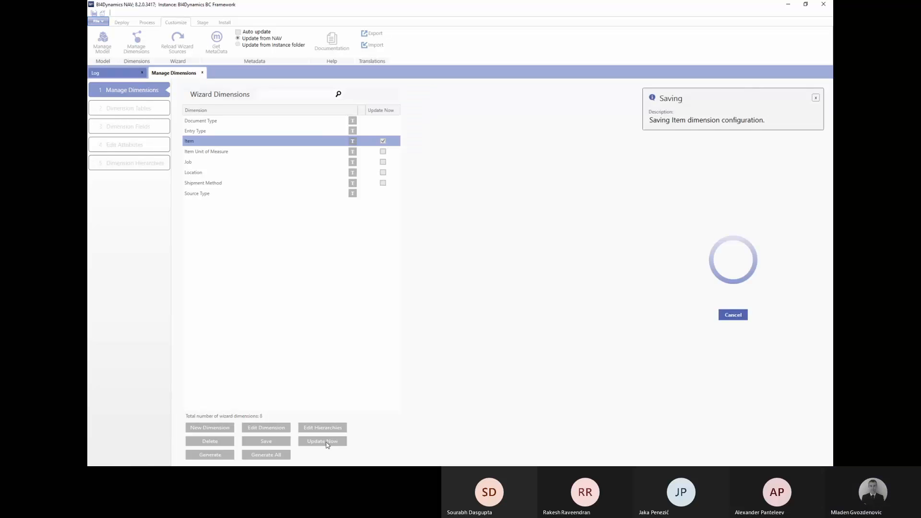
pyautogui.click(327, 443)
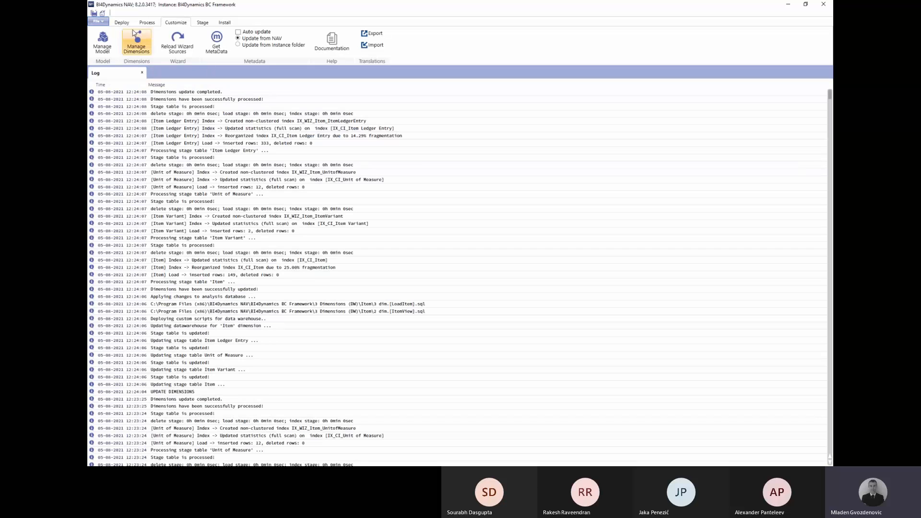
# Run the top-tables query with 's%' to see stage counts: Item Ledger Entry 333, Item 149.
pyautogui.click(121, 22)
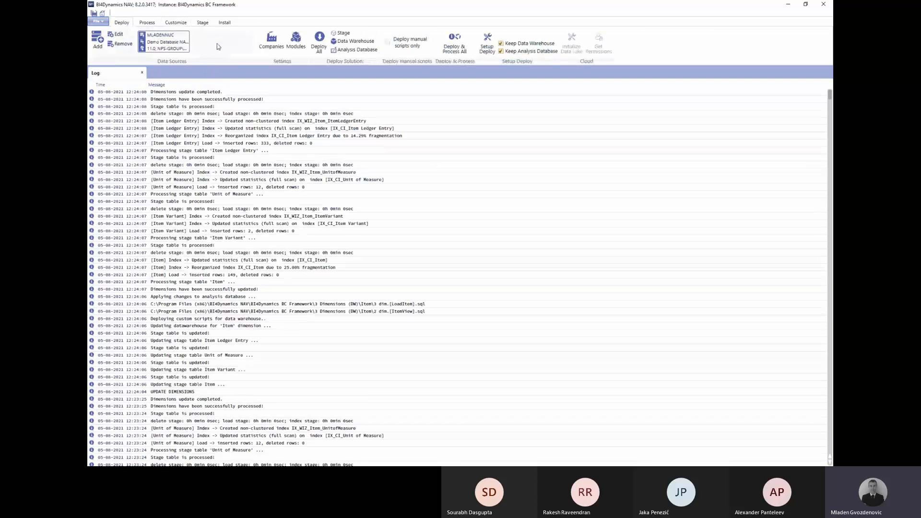
pyautogui.hotkey('alt', 'Tab')
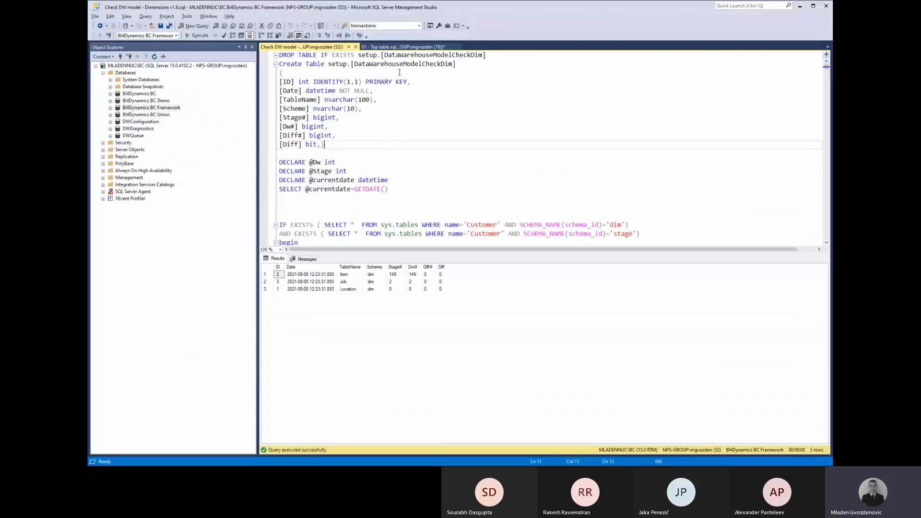
pyautogui.click(394, 47)
pyautogui.click(374, 66)
pyautogui.press('Left')
pyautogui.press('Left')
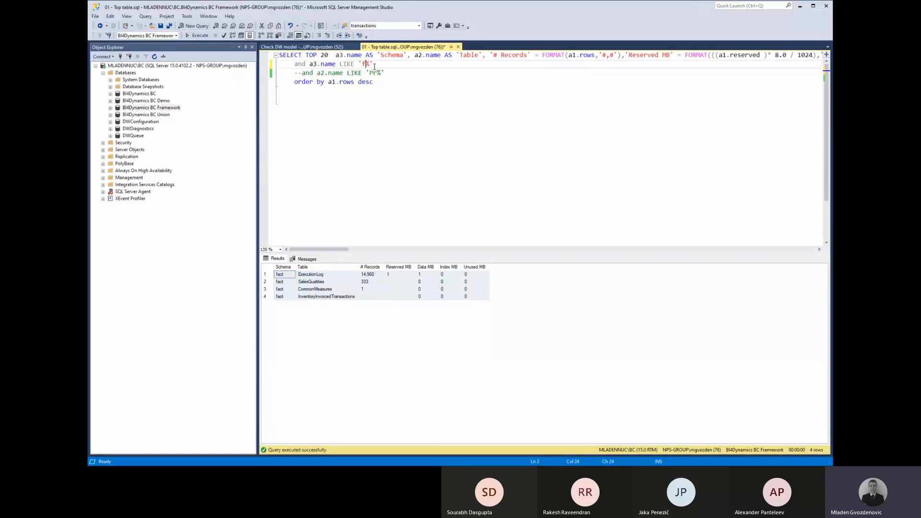
pyautogui.press('BackSpace')
pyautogui.write('s')
pyautogui.press('F5')
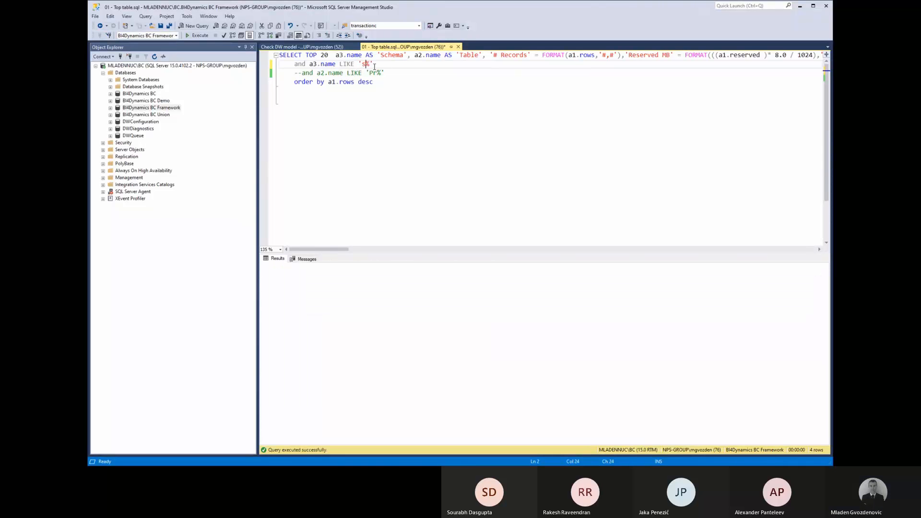
pyautogui.click(336, 305)
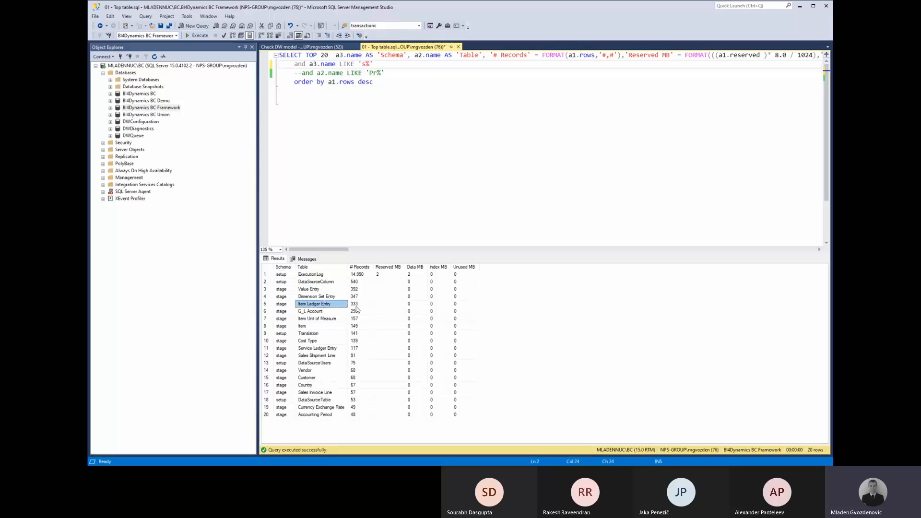
pyautogui.click(356, 305)
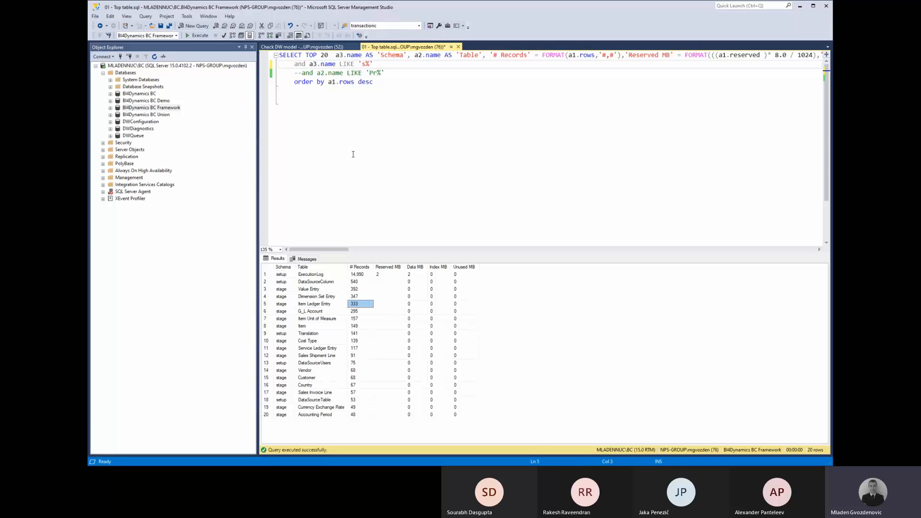
pyautogui.click(337, 325)
pyautogui.click(357, 326)
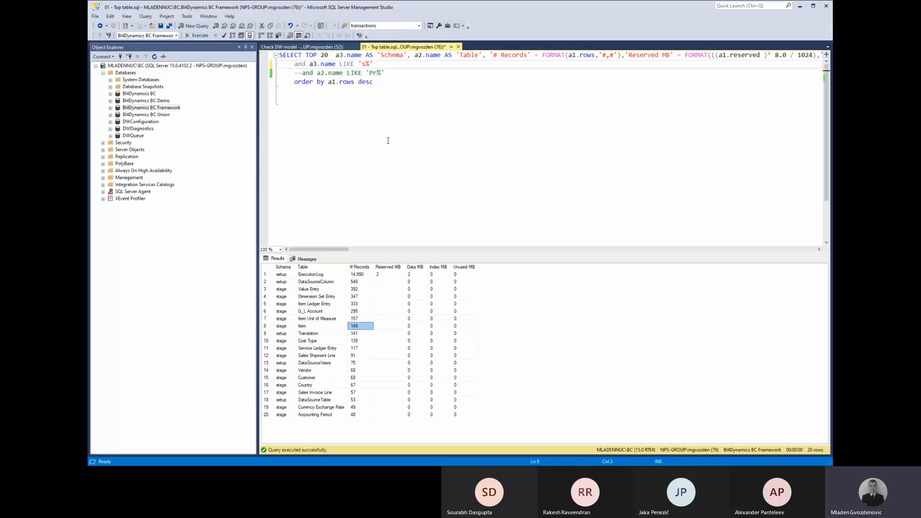
# Rerun the query with 'd%' for dim tables, where dim Item shows 150 rows.
pyautogui.click(365, 64)
pyautogui.press('BackSpace')
pyautogui.write('d')
pyautogui.press('F5')
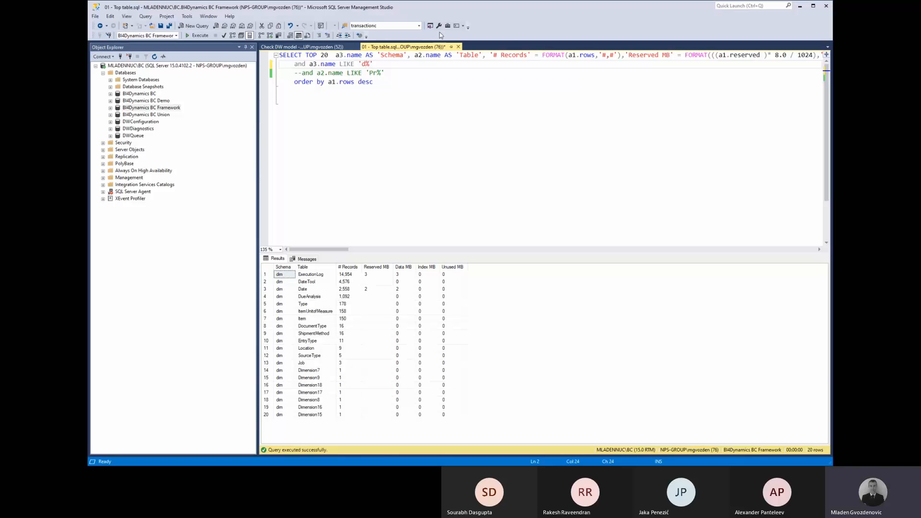
pyautogui.click(346, 325)
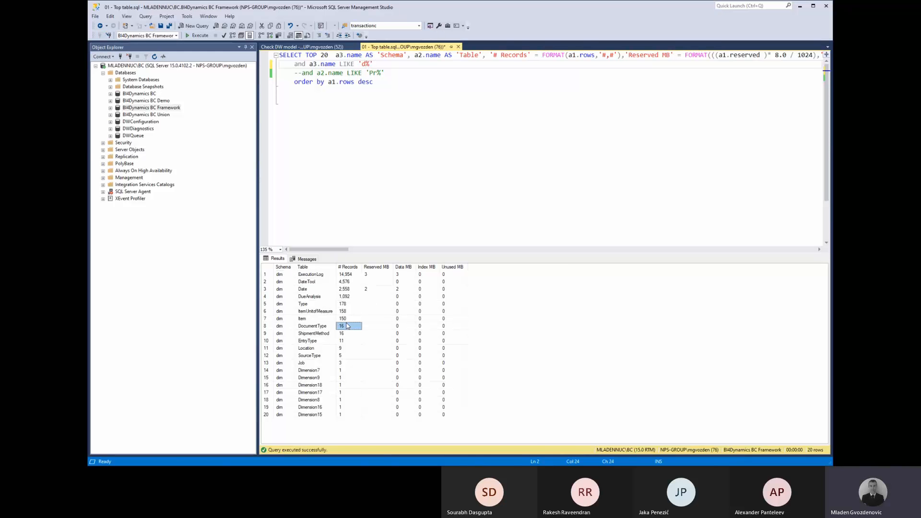
pyautogui.click(344, 319)
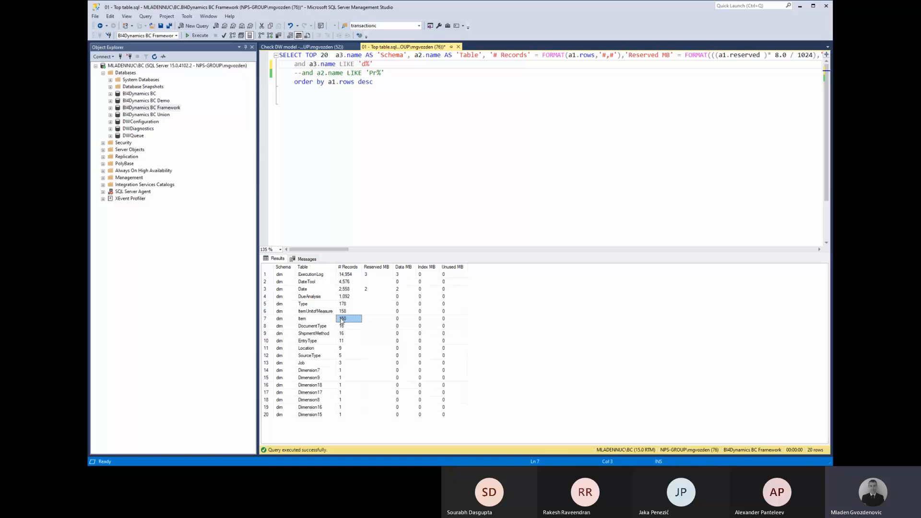
# Rerun the query with 'f%' to list fact table row counts.
pyautogui.click(372, 63)
pyautogui.press('BackSpace')
pyautogui.write('f')
pyautogui.press('F5')
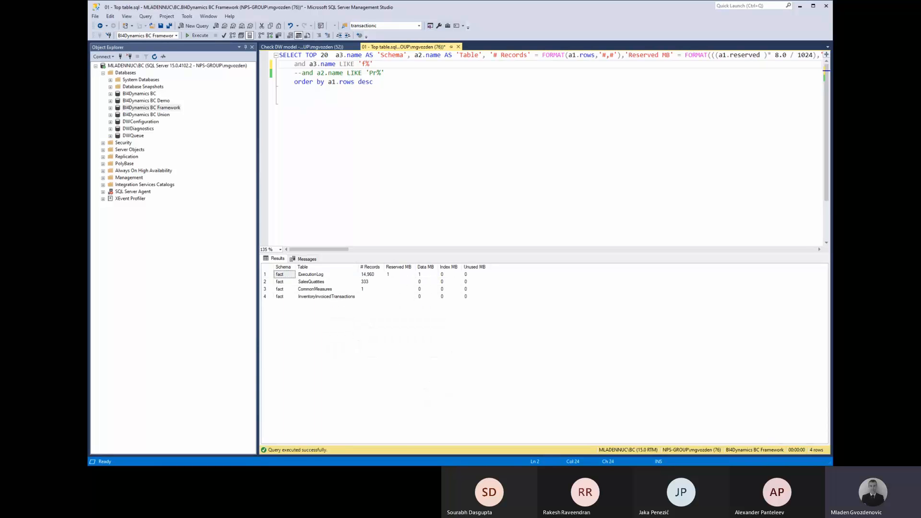
# Rerun the Check DW model script, showing Item with matching stage and DW counts.
pyautogui.click(317, 47)
pyautogui.click(376, 135)
pyautogui.press('F5')
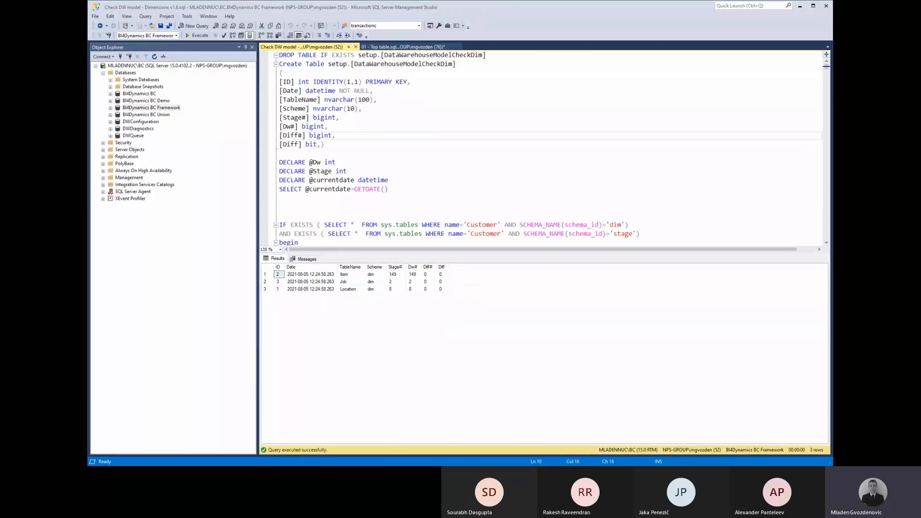
pyautogui.hotkey('alt', 'Tab')
pyautogui.hotkey('alt', 'Tab')
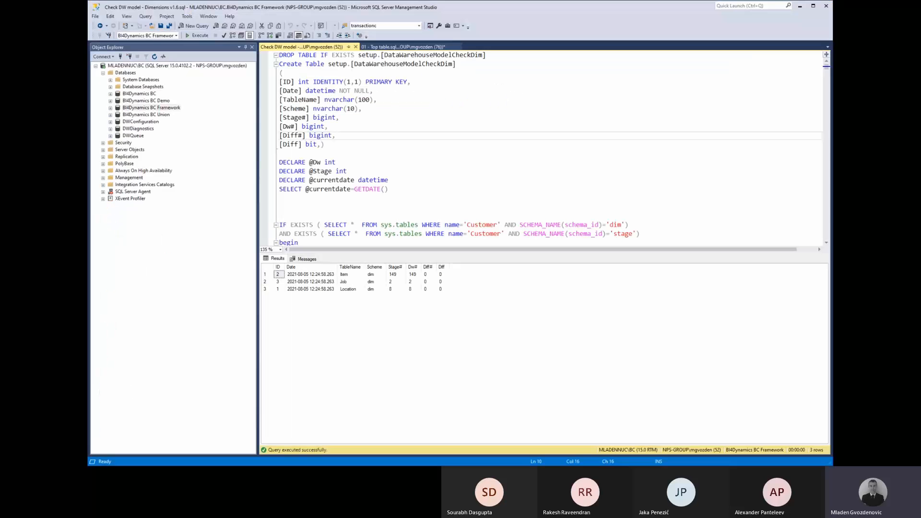
pyautogui.hotkey('alt', 'Tab')
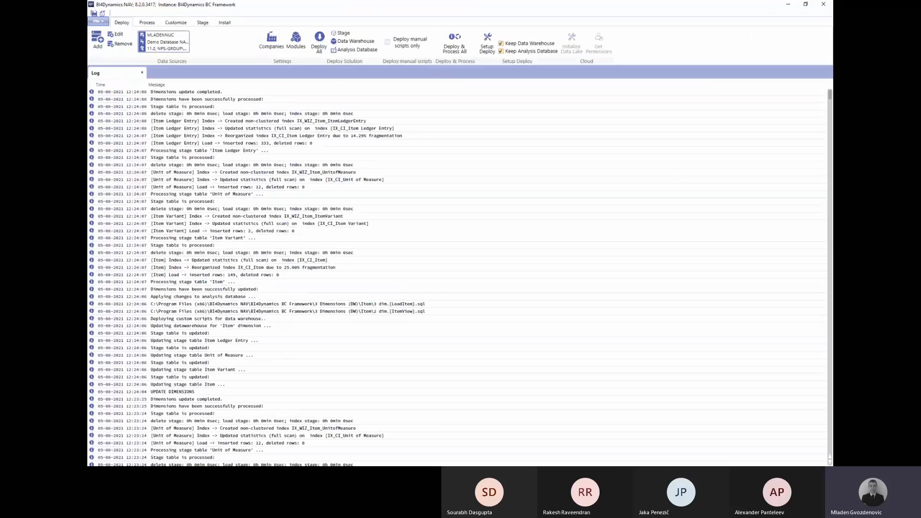
# Run Deploy & Process All and confirm deleting and redeploying the warehouse and analysis database.
pyautogui.click(454, 43)
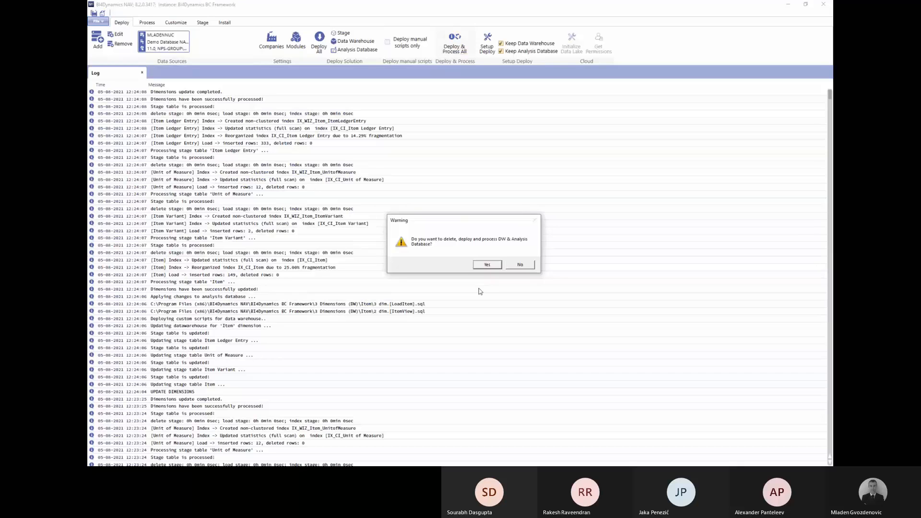
pyautogui.click(487, 264)
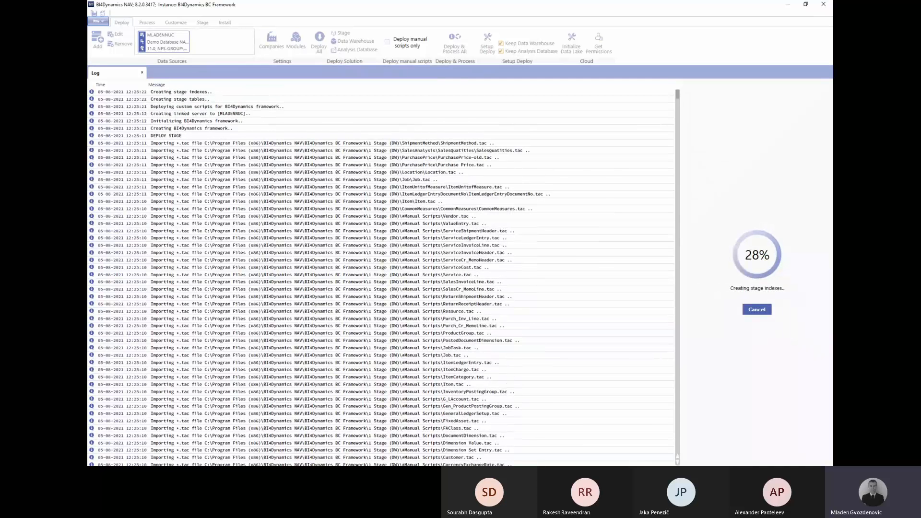
# Browse to BI4Dynamics BC Framework > 3 Dimensions (DW) > Item and open 2 dim.[ItemView].sql.
pyautogui.hotkey('alt', 'Tab')
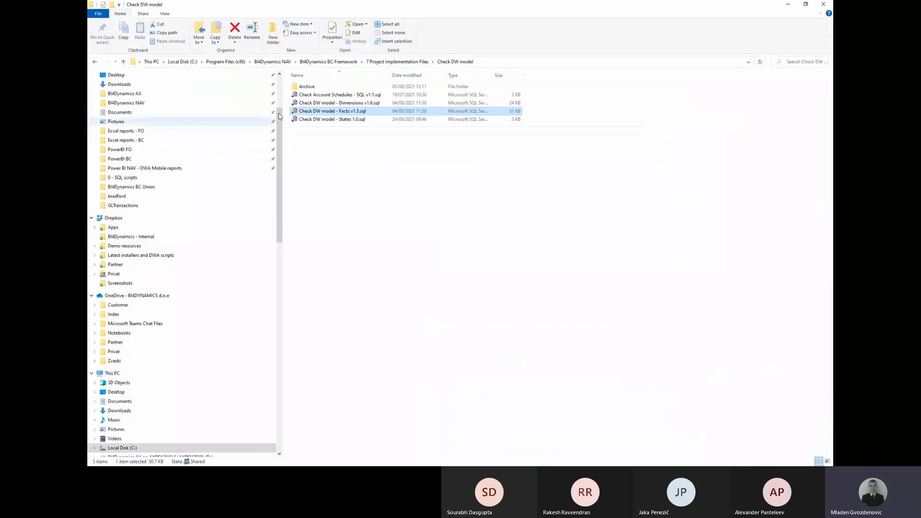
pyautogui.click(150, 102)
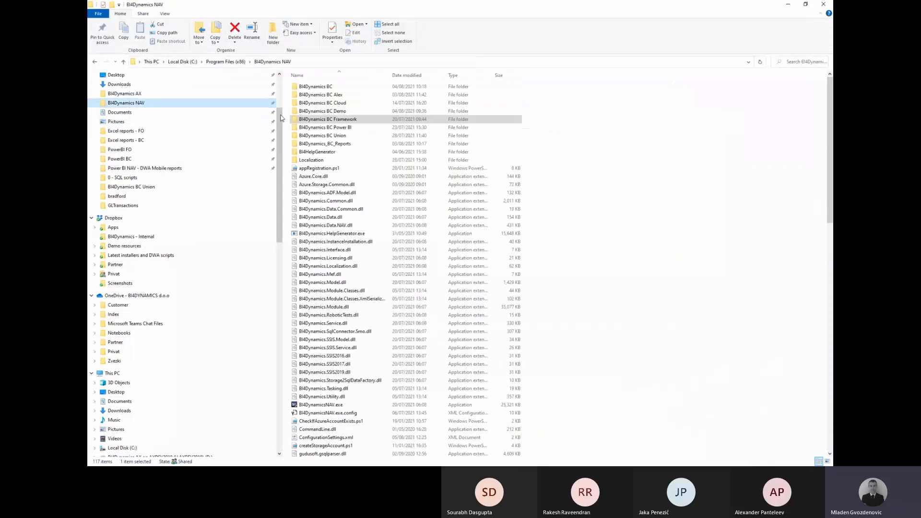
pyautogui.doubleClick(336, 119)
pyautogui.doubleClick(319, 110)
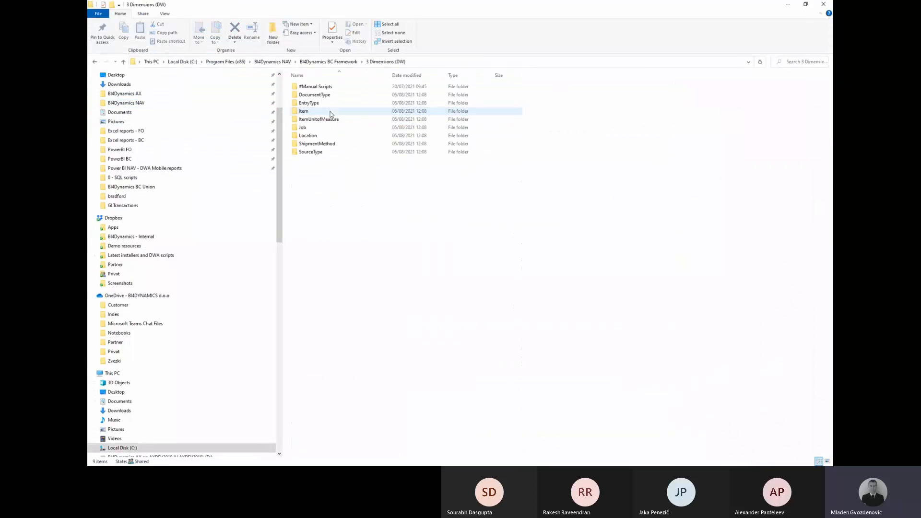
pyautogui.doubleClick(317, 111)
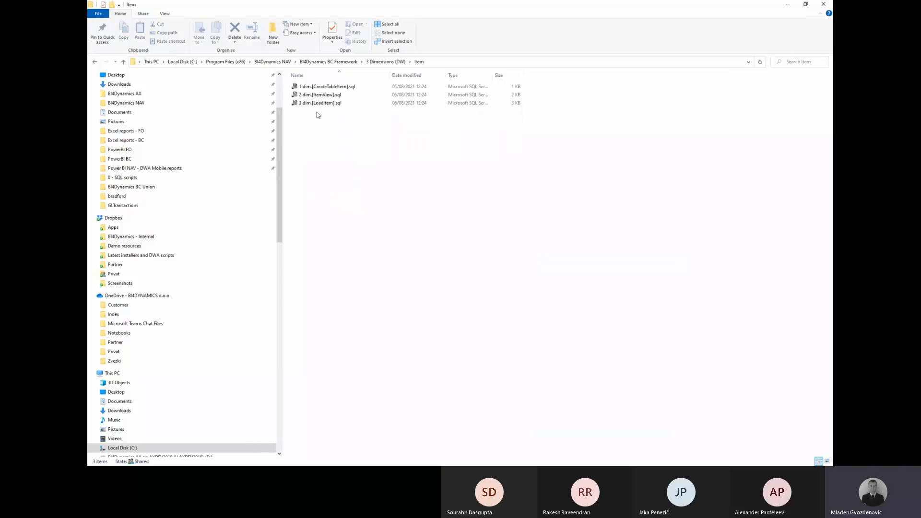
pyautogui.click(320, 95)
pyautogui.doubleClick(319, 95)
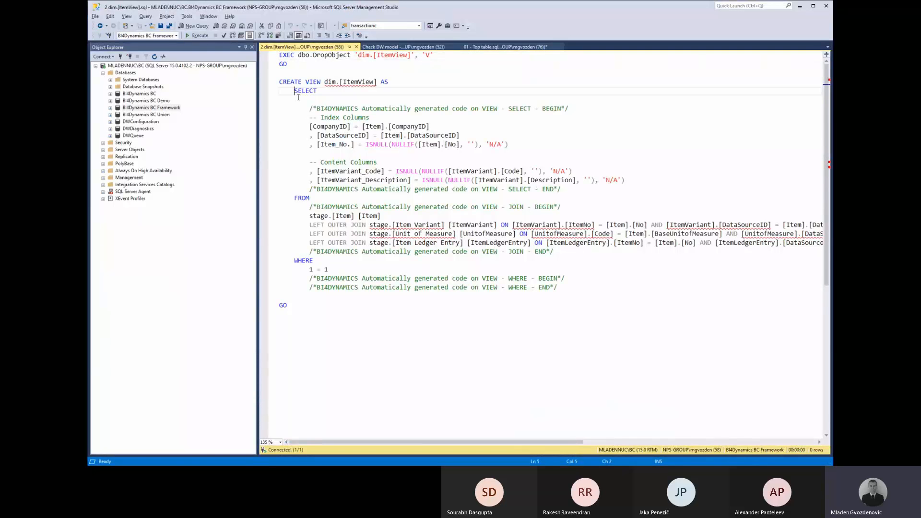
# Comment out the Content Columns and ItemVariant column lines in the view script.
pyautogui.moveTo(293, 92); pyautogui.dragTo(416, 215)
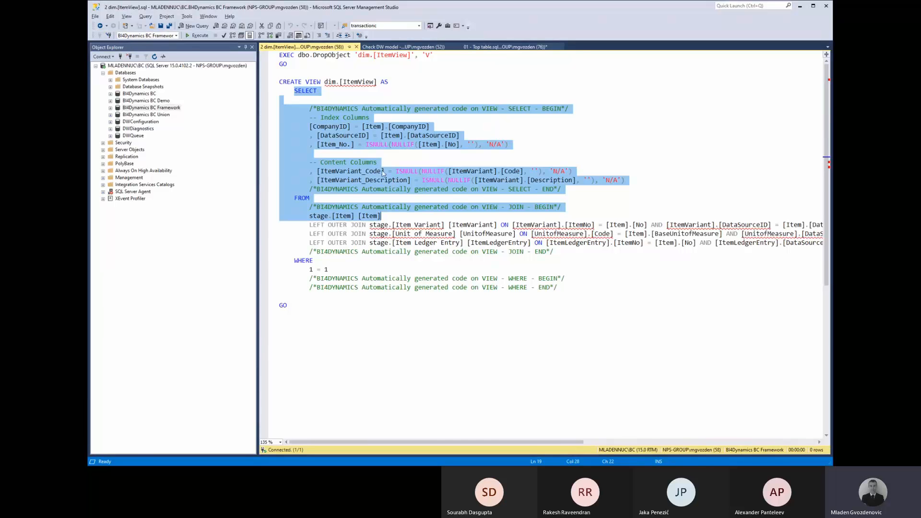
pyautogui.click(308, 162)
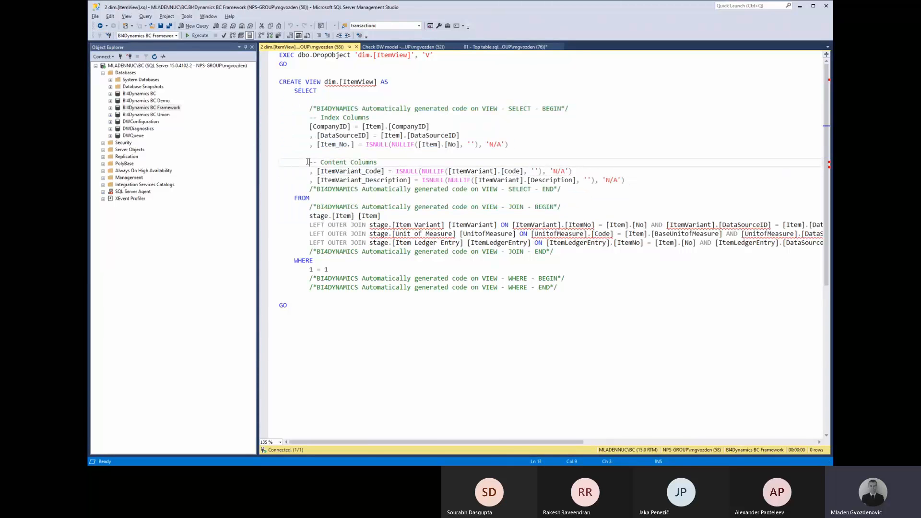
pyautogui.moveTo(308, 162); pyautogui.dragTo(310, 181)
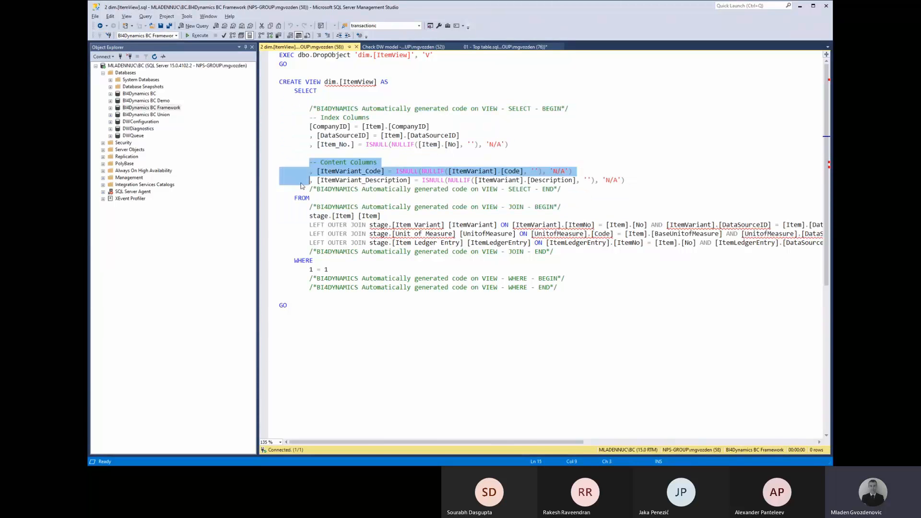
pyautogui.click(318, 36)
# Execute the SELECT on stage.[Item] alone, returning 149 rows.
pyautogui.moveTo(294, 91); pyautogui.dragTo(382, 216)
pyautogui.press('F5')
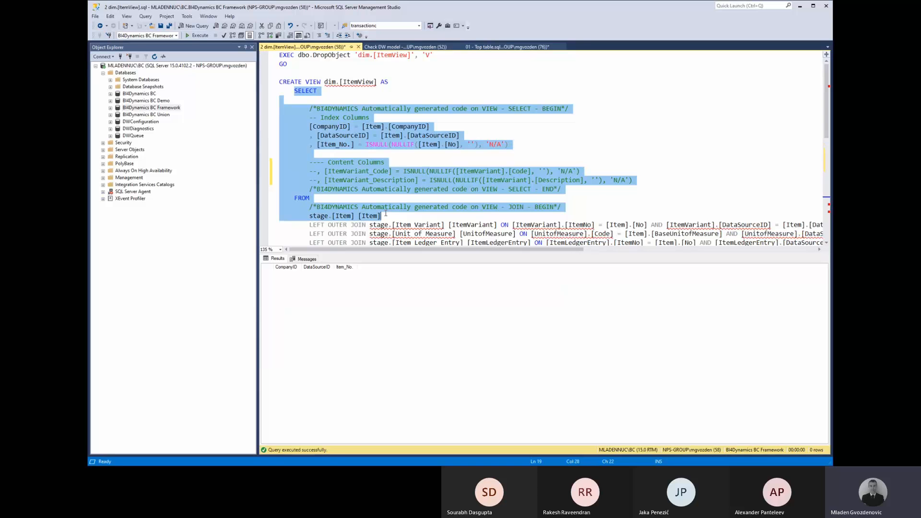
pyautogui.press('alt')
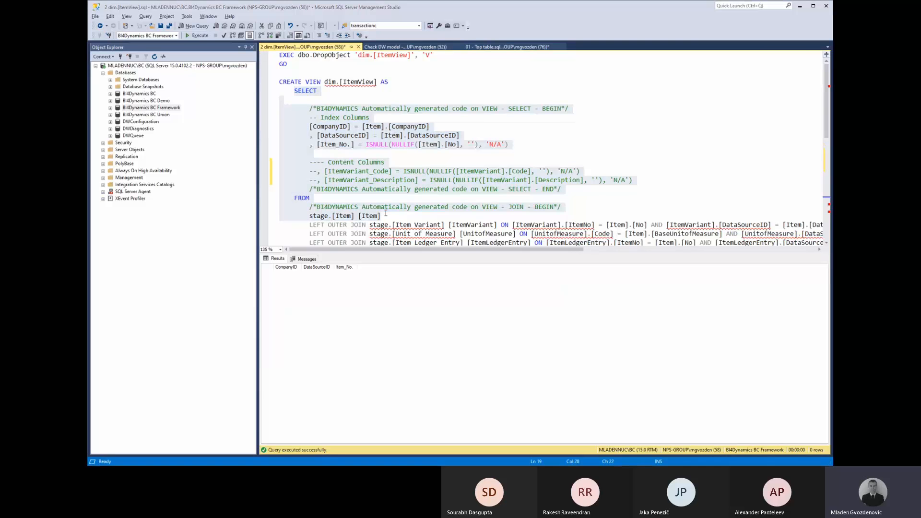
pyautogui.hotkey('alt', 'Tab')
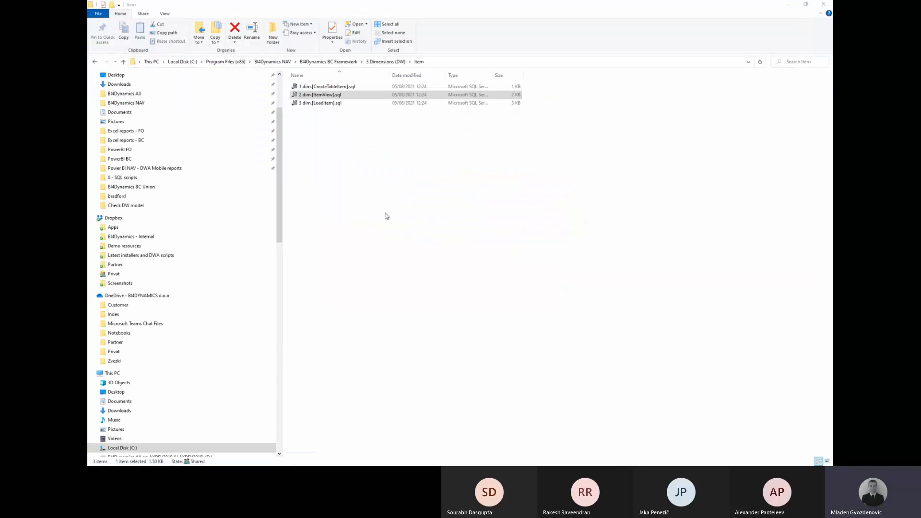
pyautogui.hotkey('alt', 'Tab')
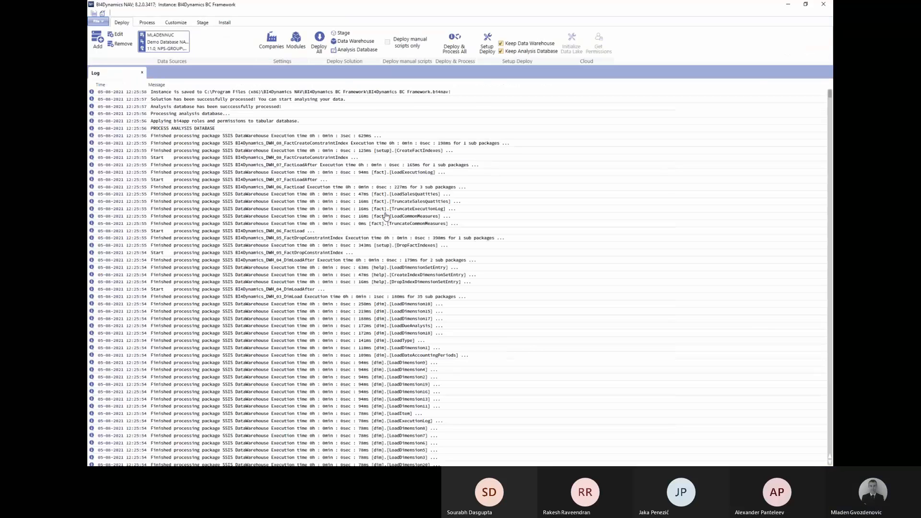
pyautogui.hotkey('alt', 'Tab')
pyautogui.hotkey('alt', 'Tab')
pyautogui.press('F5')
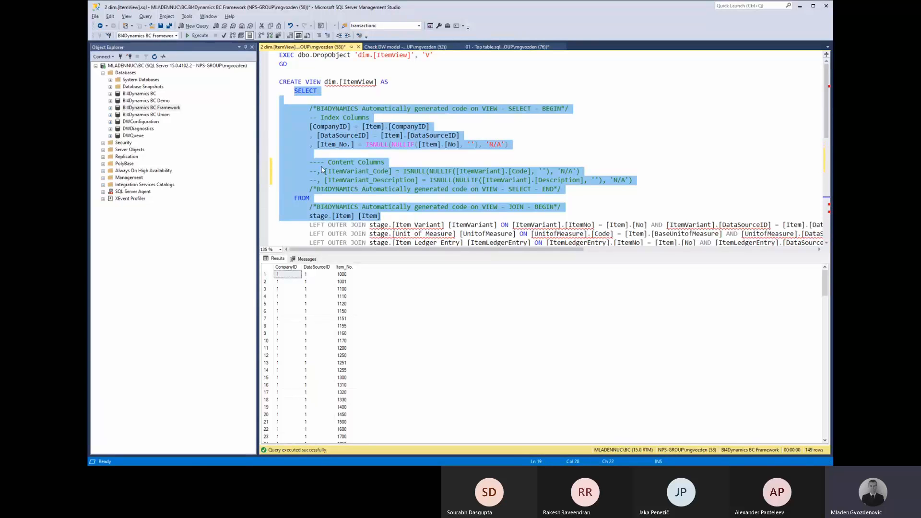
# Run the view's SELECT through the Unit of Measure join, then with the Item Ledger Entry join, returning 392 rows.
pyautogui.click(311, 172)
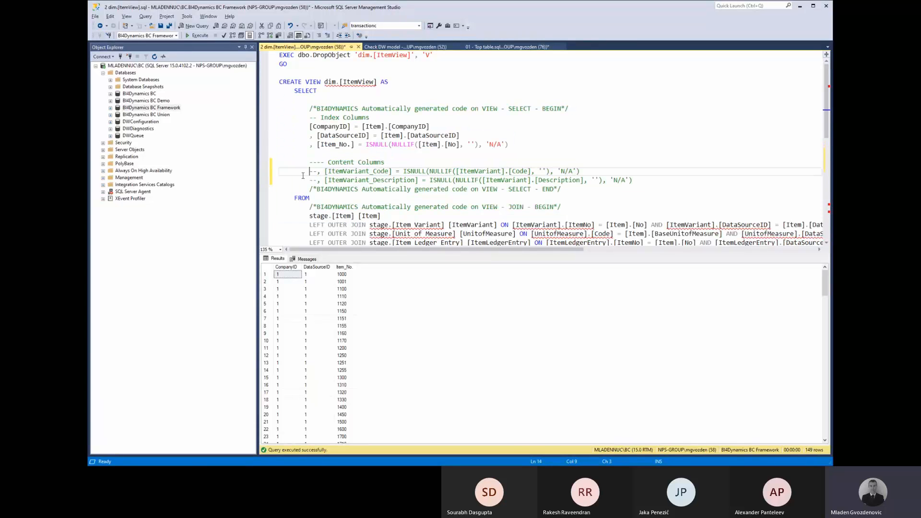
pyautogui.scroll(-4, 331, 171)
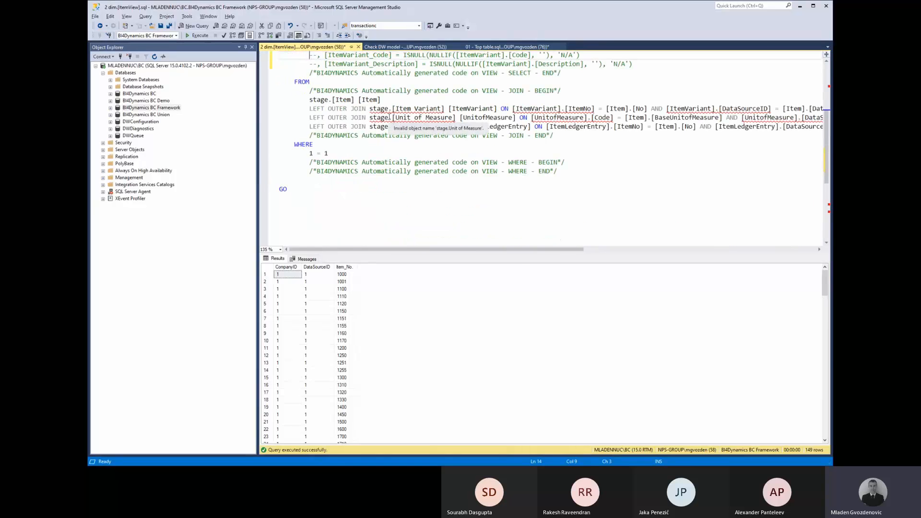
pyautogui.scroll(4, 332, 171)
pyautogui.moveTo(385, 253); pyautogui.dragTo(401, 355)
pyautogui.moveTo(307, 127); pyautogui.dragTo(328, 216)
pyautogui.moveTo(294, 91); pyautogui.dragTo(294, 242)
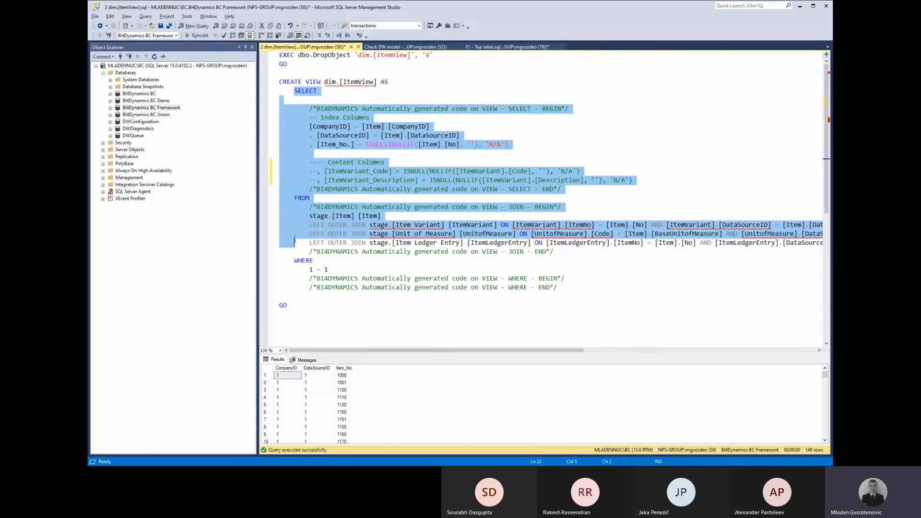
pyautogui.click(199, 36)
pyautogui.keyDown('shift'); pyautogui.click(290, 250); pyautogui.keyUp('shift')
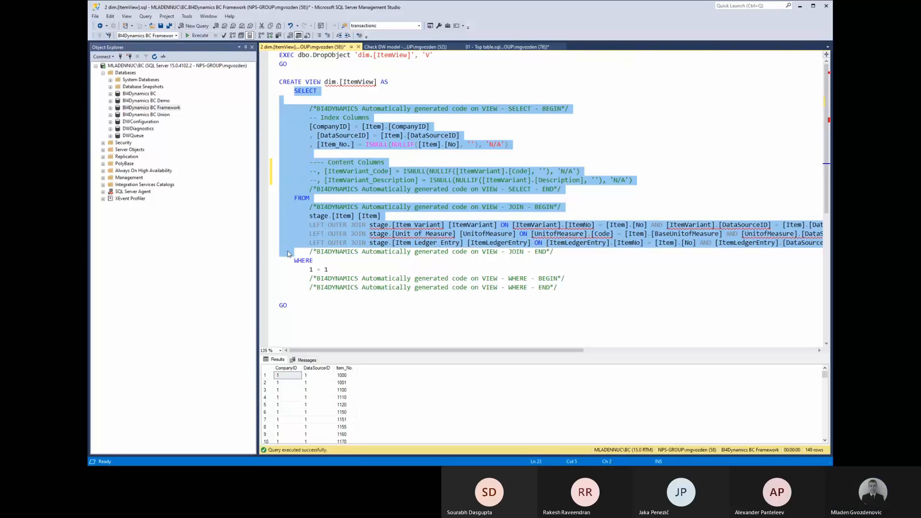
pyautogui.click(192, 38)
# Run 'select * from dim.Item' in a new query, returning 393 rows.
pyautogui.click(208, 30)
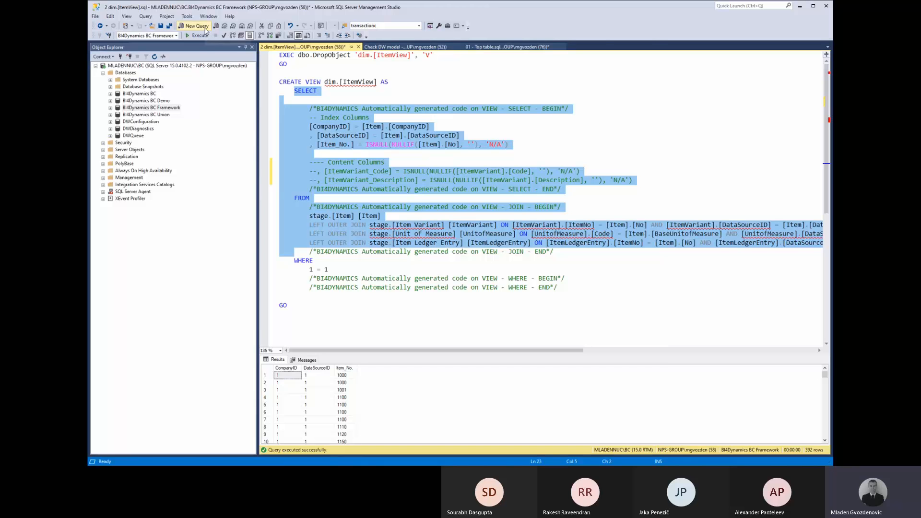
pyautogui.write('dim')
pyautogui.press('BackSpace')
pyautogui.press('BackSpace')
pyautogui.press('BackSpace')
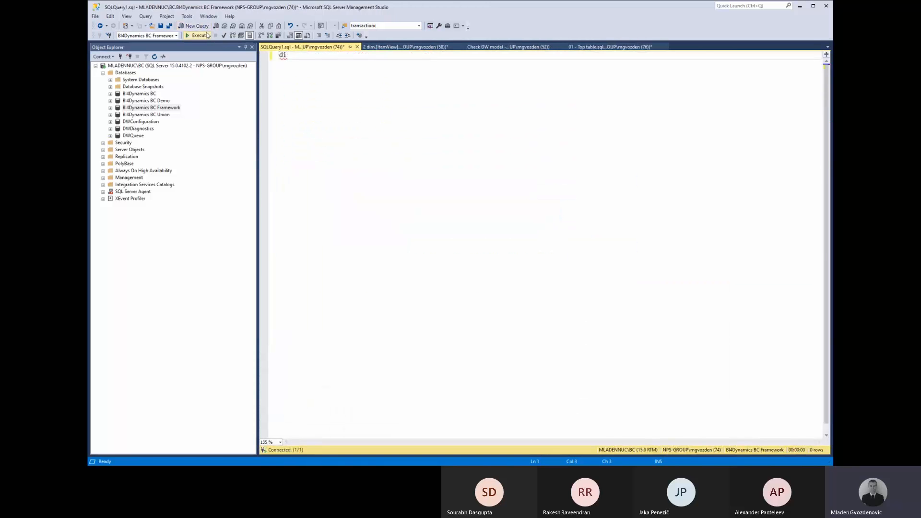
pyautogui.write('select * from dim.i')
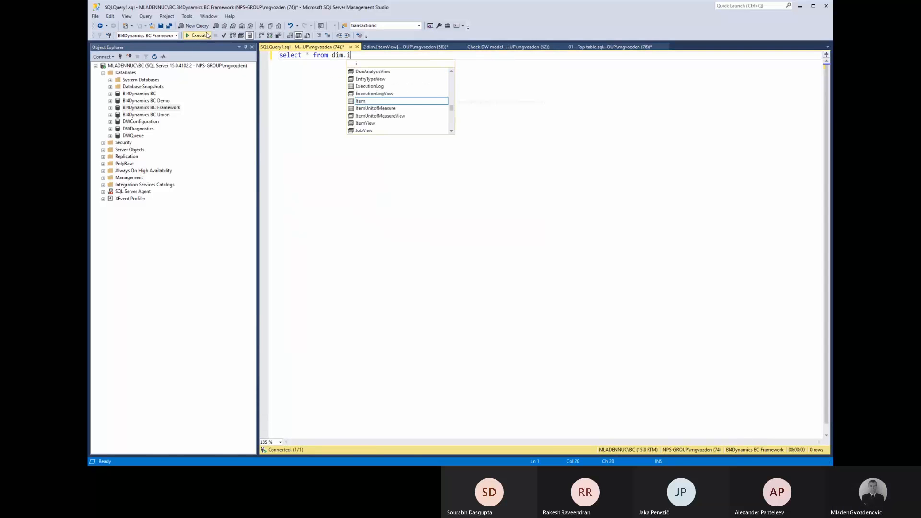
pyautogui.press('Tab')
pyautogui.click(207, 35)
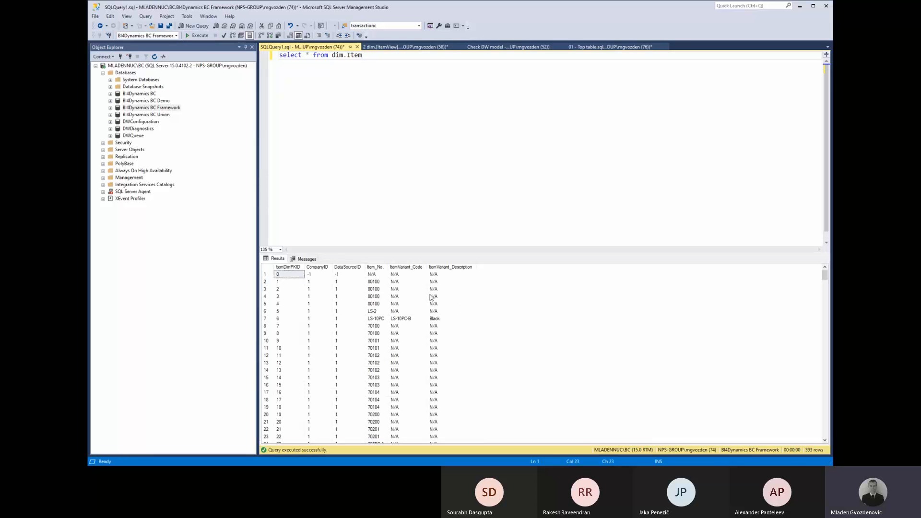
# Highlight repeated Item_No rows such as 80100 while scrolling through the results.
pyautogui.moveTo(374, 282); pyautogui.dragTo(455, 304)
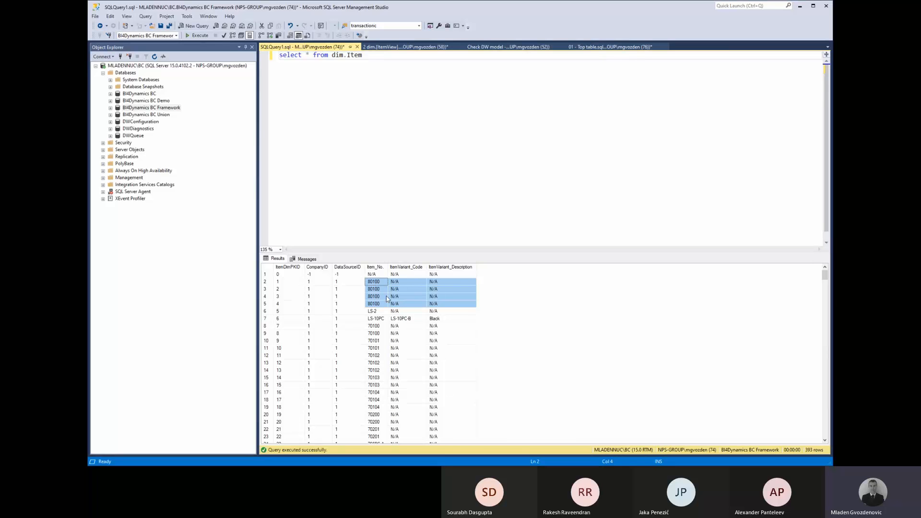
pyautogui.moveTo(379, 326); pyautogui.dragTo(380, 403)
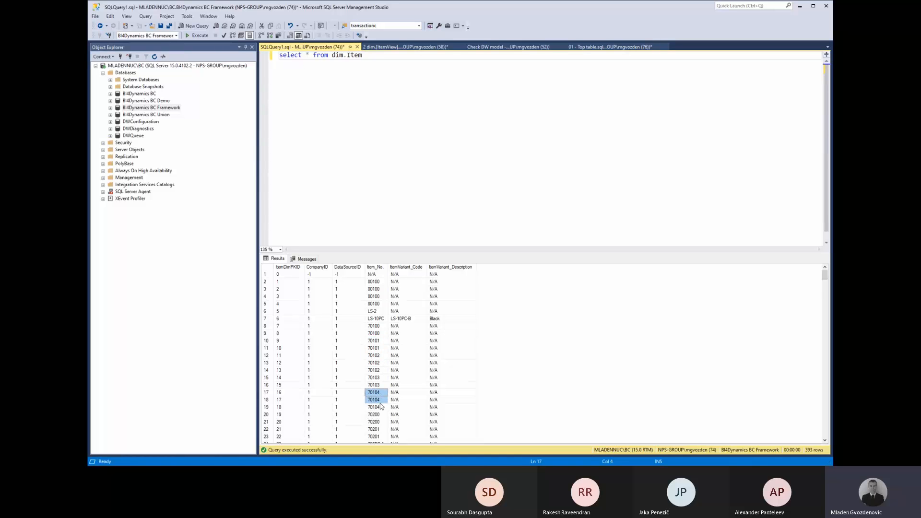
pyautogui.scroll(-17, 389, 371)
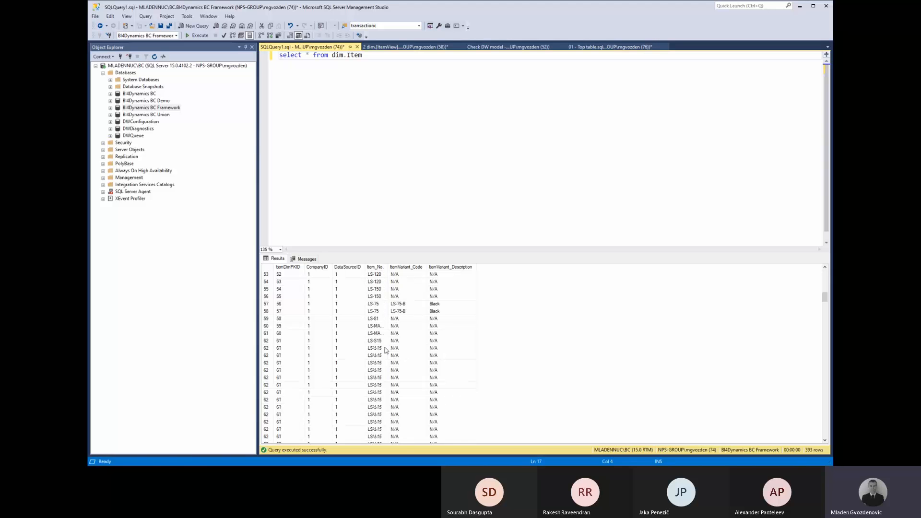
pyautogui.scroll(-4, 392, 366)
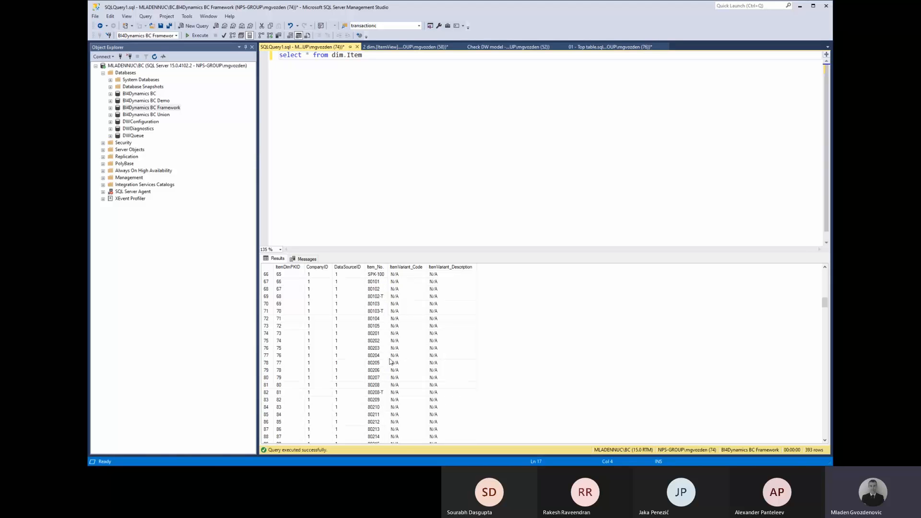
pyautogui.scroll(-9, 390, 362)
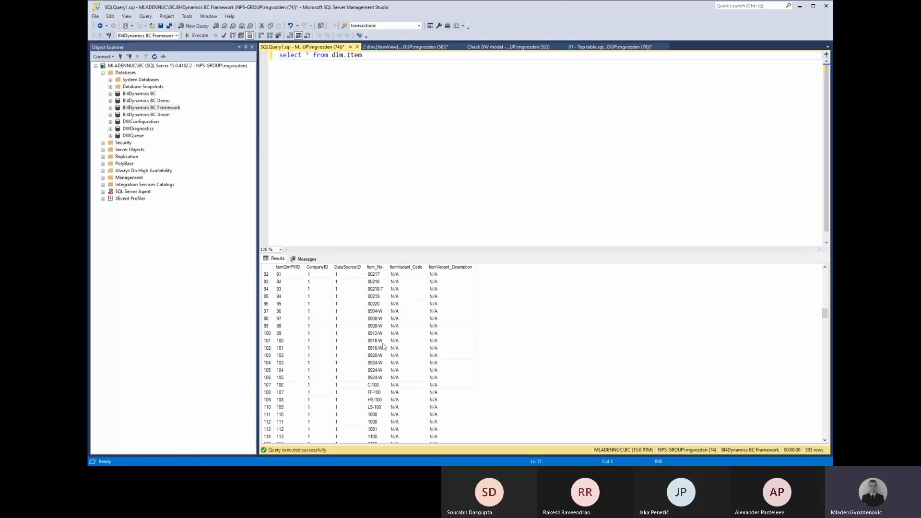
pyautogui.scroll(-9, 391, 345)
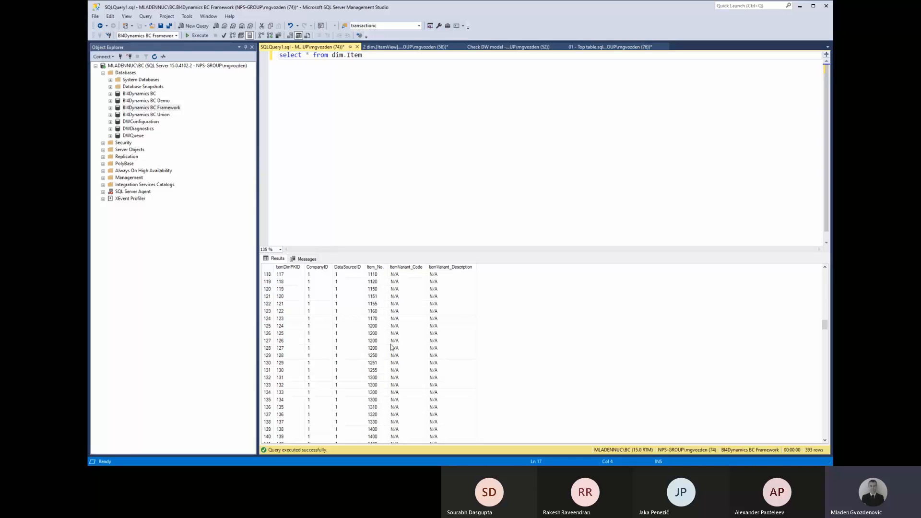
pyautogui.scroll(-17, 390, 346)
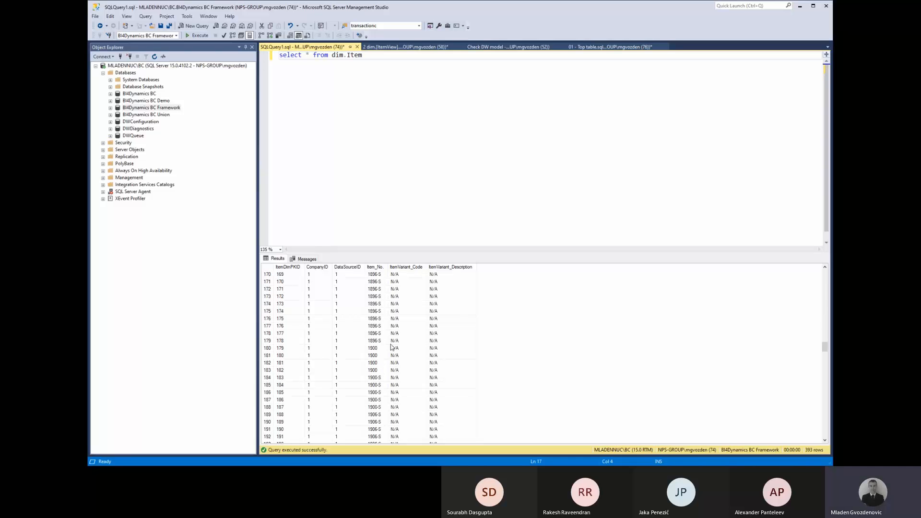
pyautogui.moveTo(384, 346); pyautogui.dragTo(378, 415)
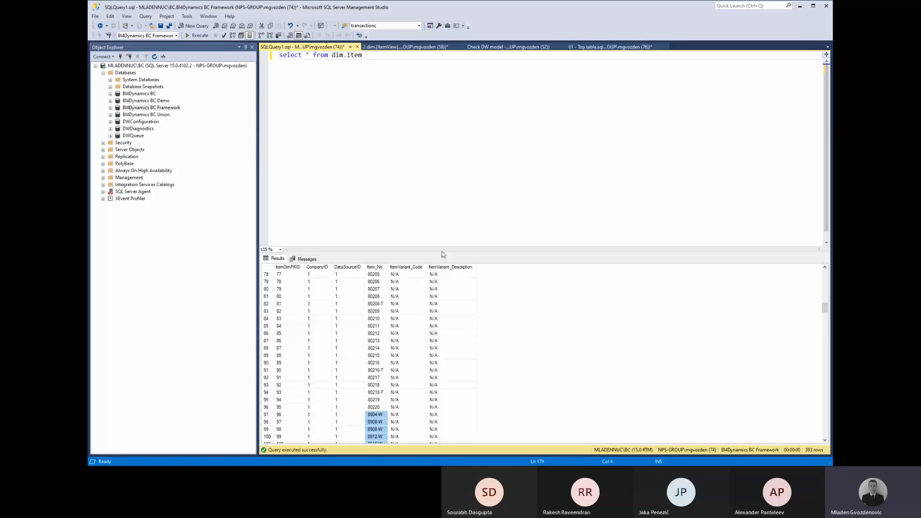
# Enlarge the results area and select the nine repeated 1896-S rows.
pyautogui.moveTo(447, 136); pyautogui.dragTo(447, 133)
pyautogui.scroll(-20, 420, 320)
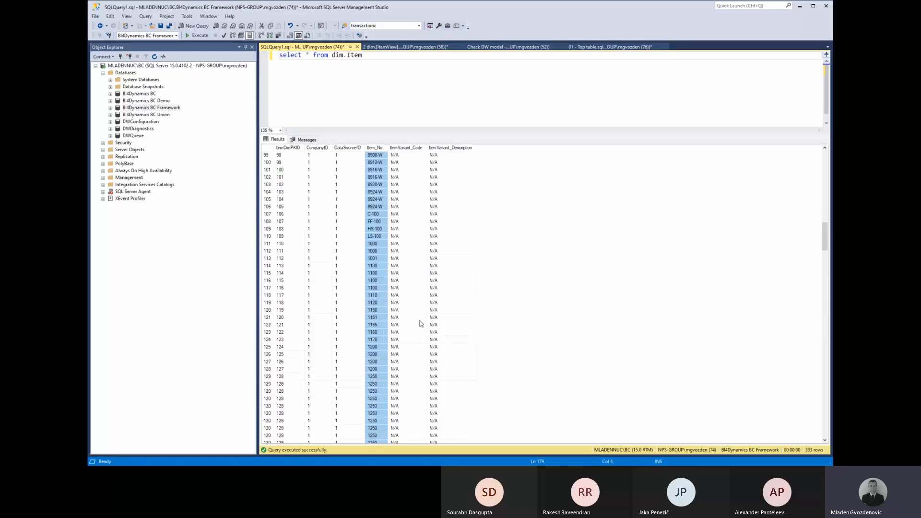
pyautogui.scroll(-4, 419, 324)
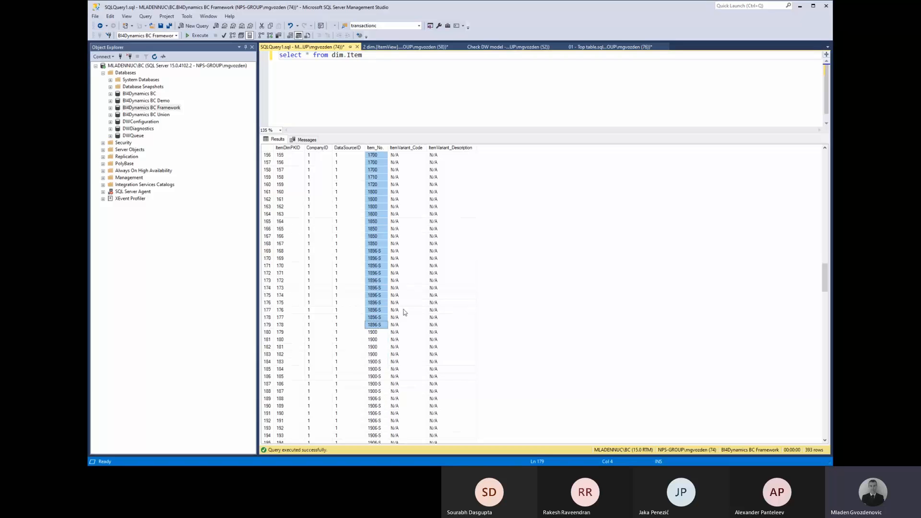
pyautogui.click(374, 254)
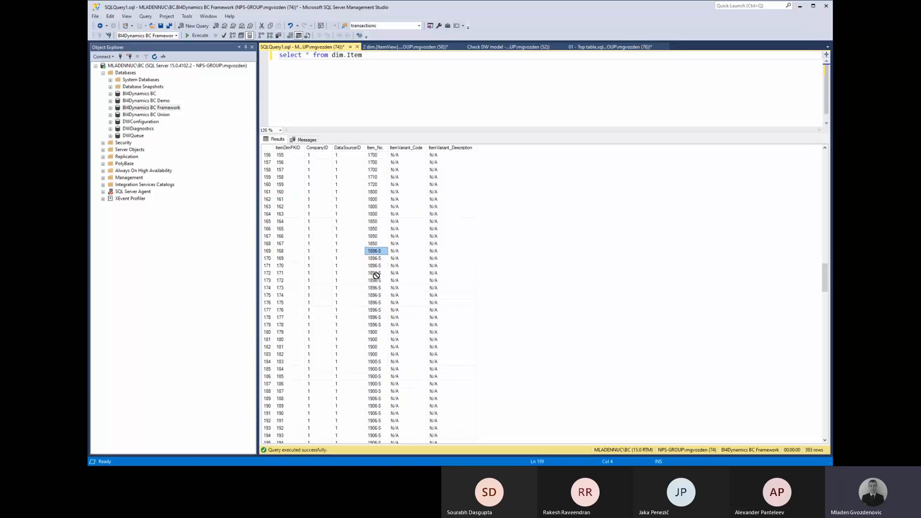
pyautogui.moveTo(376, 325); pyautogui.dragTo(381, 251)
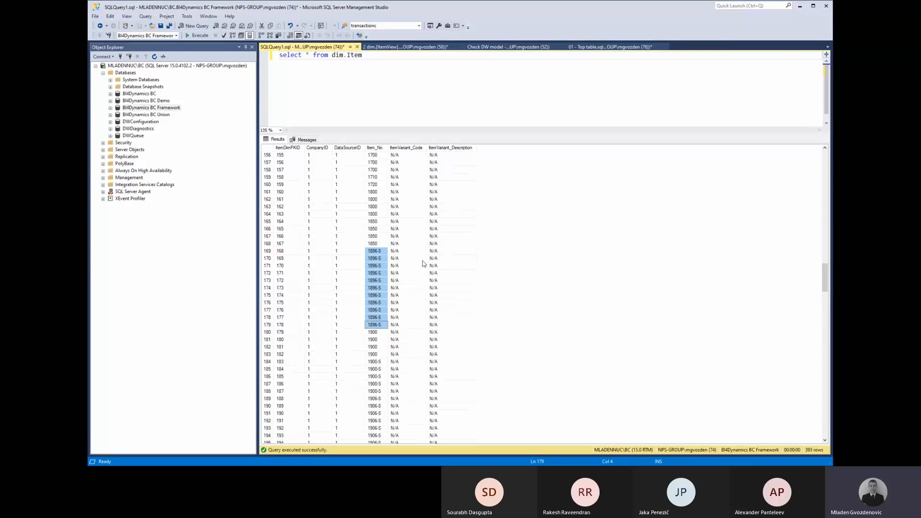
# Run the Check DW model script and inspect Item's DW count of 392 and difference of 243.
pyautogui.click(496, 47)
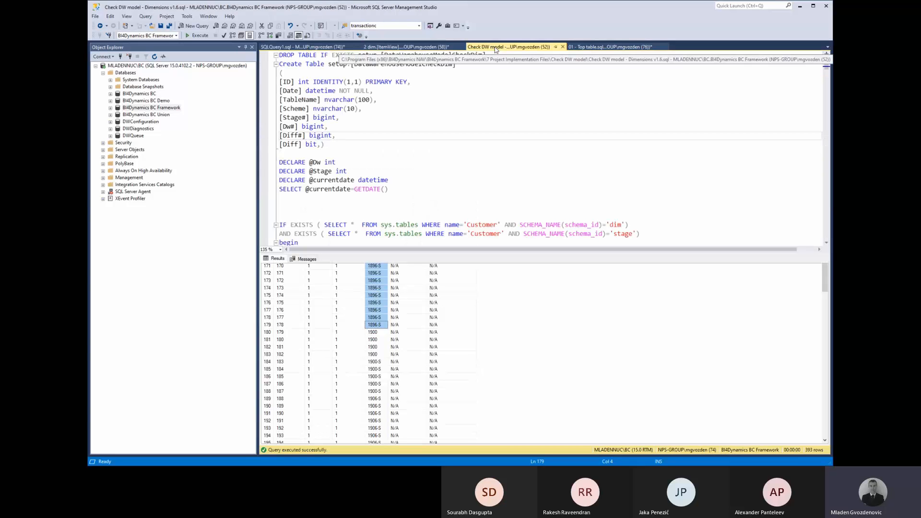
pyautogui.click(411, 155)
pyautogui.press('F5')
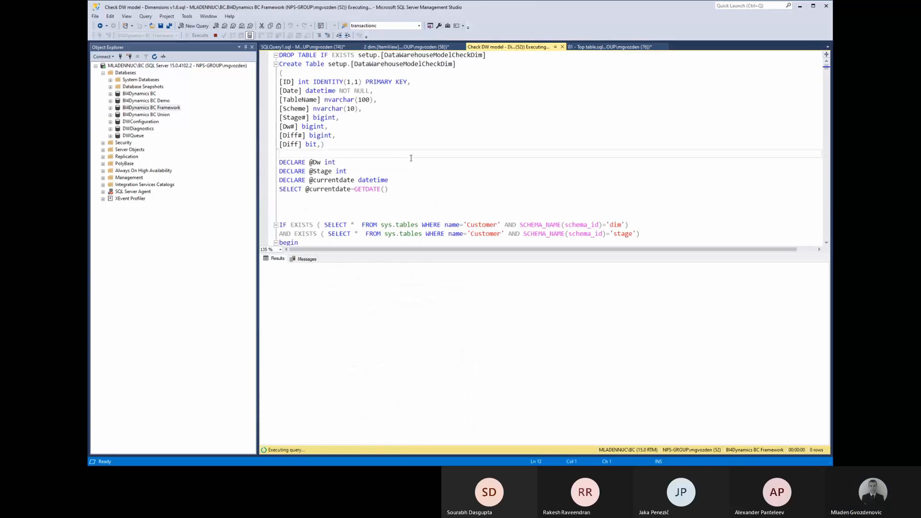
pyautogui.click(414, 275)
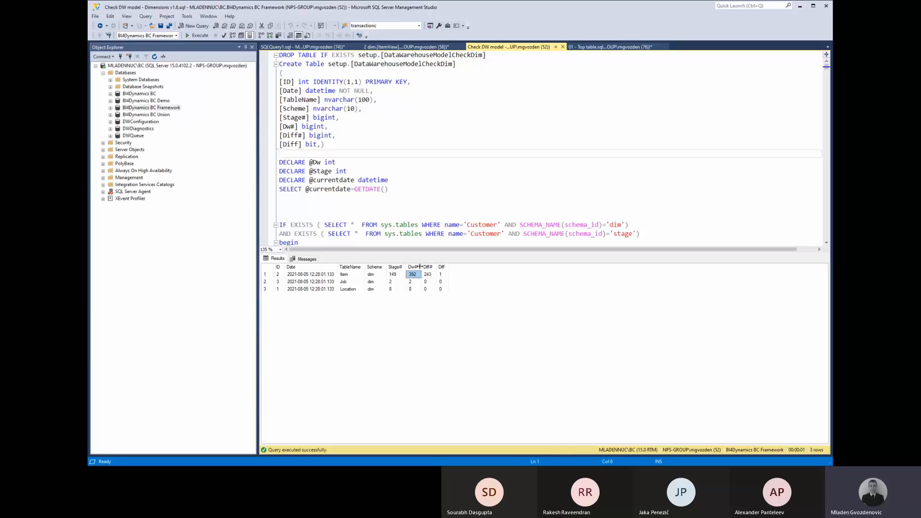
pyautogui.click(417, 267)
pyautogui.click(427, 274)
pyautogui.click(413, 275)
pyautogui.click(414, 267)
# Switch the target database to BI4Dynamics BC and rerun the dimension check.
pyautogui.click(176, 37)
pyautogui.click(177, 35)
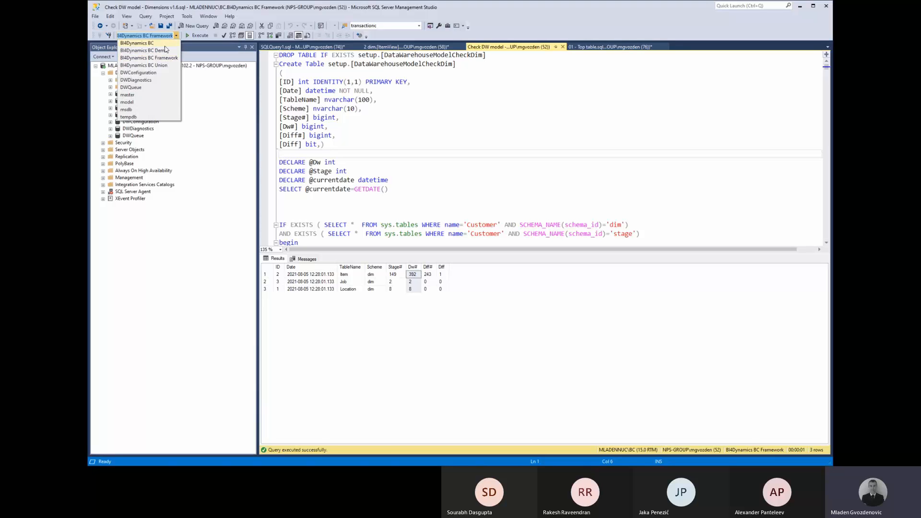
pyautogui.click(161, 43)
pyautogui.press('F5')
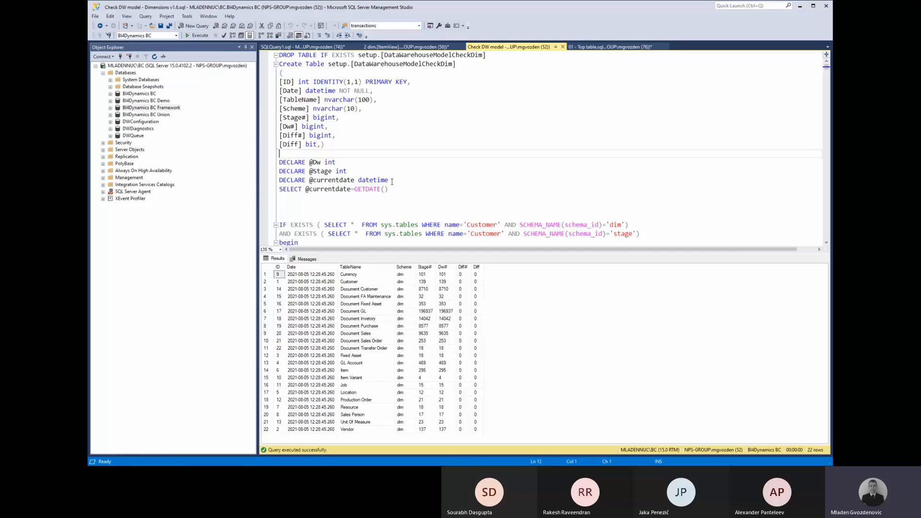
pyautogui.scroll(-8, 392, 181)
pyautogui.scroll(-15, 392, 182)
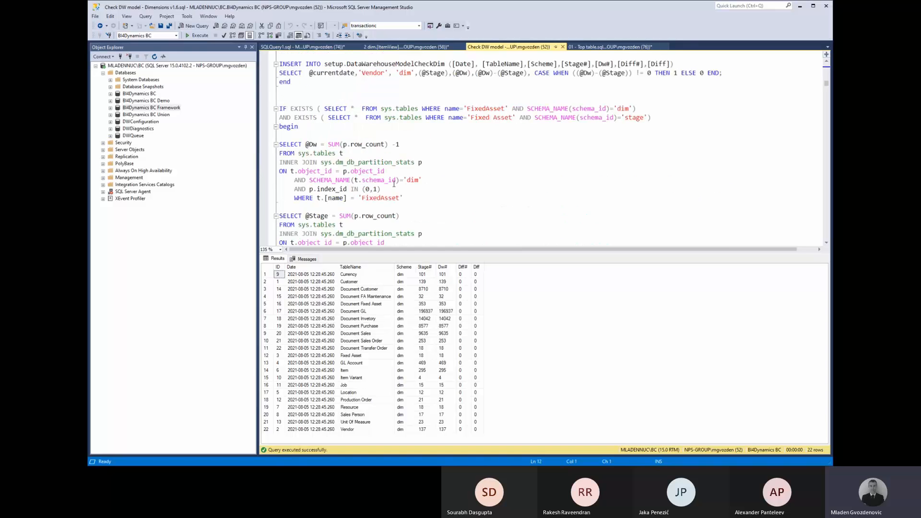
pyautogui.scroll(-10, 392, 184)
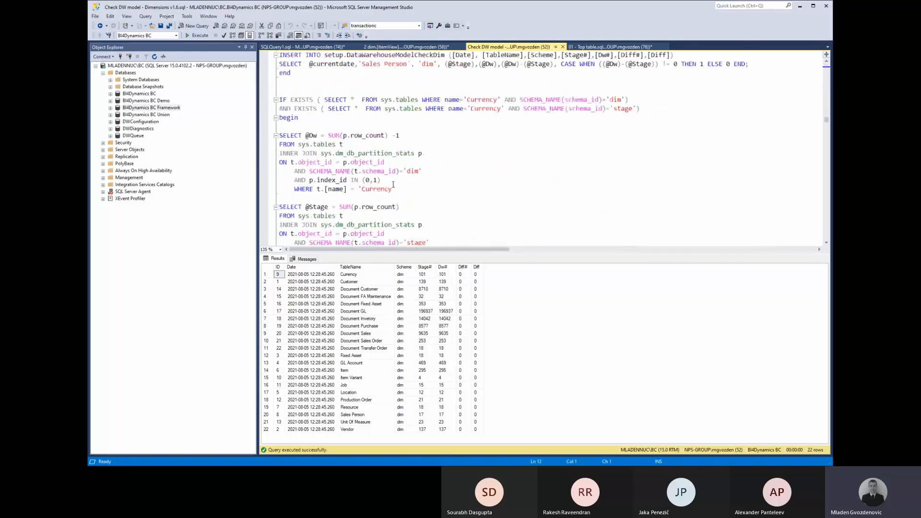
# Review the check script's Currency table name and the stage and dim schema filters.
pyautogui.doubleClick(380, 190)
pyautogui.scroll(-4, 379, 187)
pyautogui.click(371, 145)
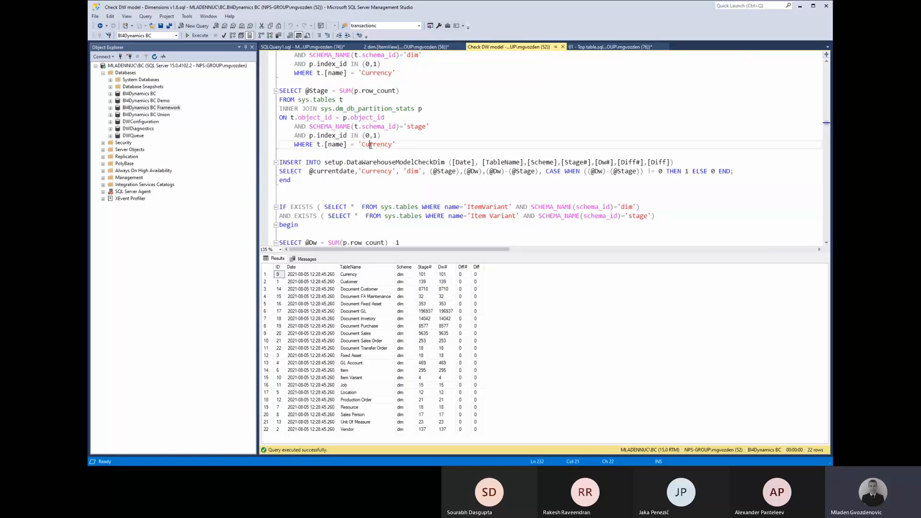
pyautogui.doubleClick(370, 145)
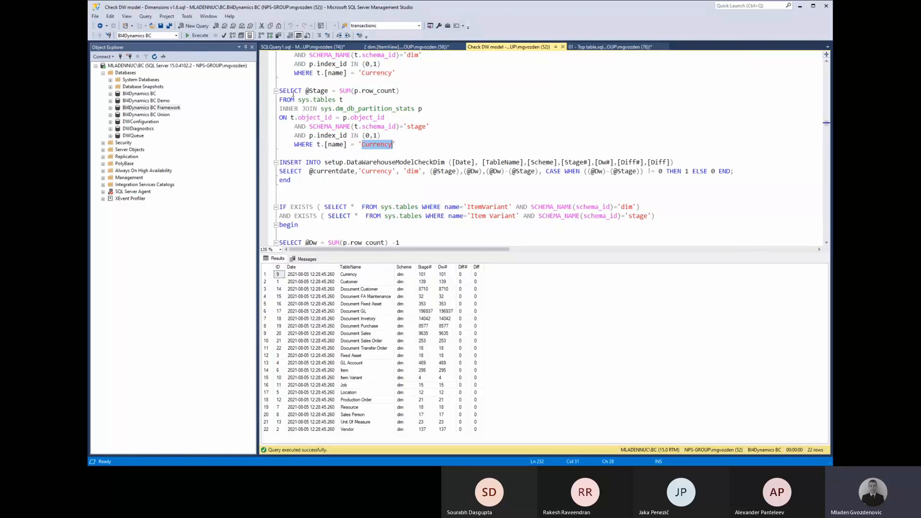
pyautogui.click(415, 126)
pyautogui.doubleClick(415, 126)
pyautogui.scroll(4, 412, 144)
pyautogui.doubleClick(412, 171)
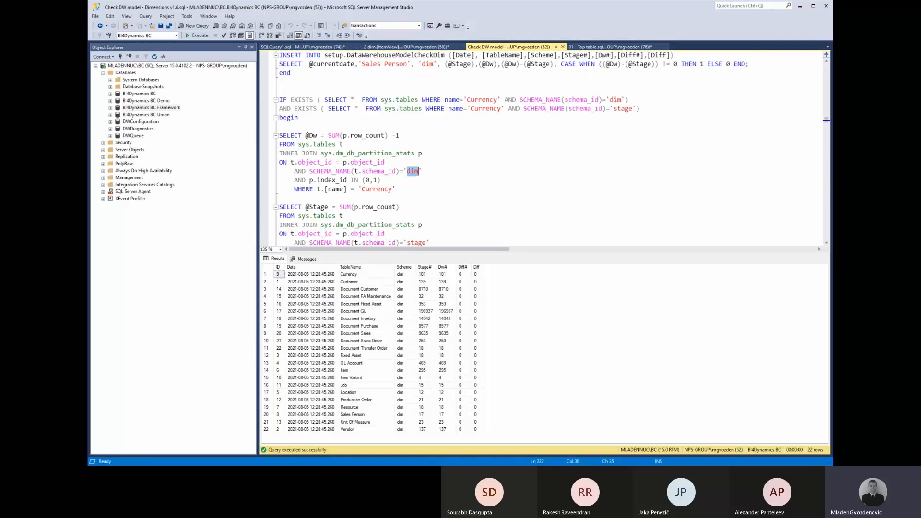
pyautogui.hotkey('alt', 'Tab')
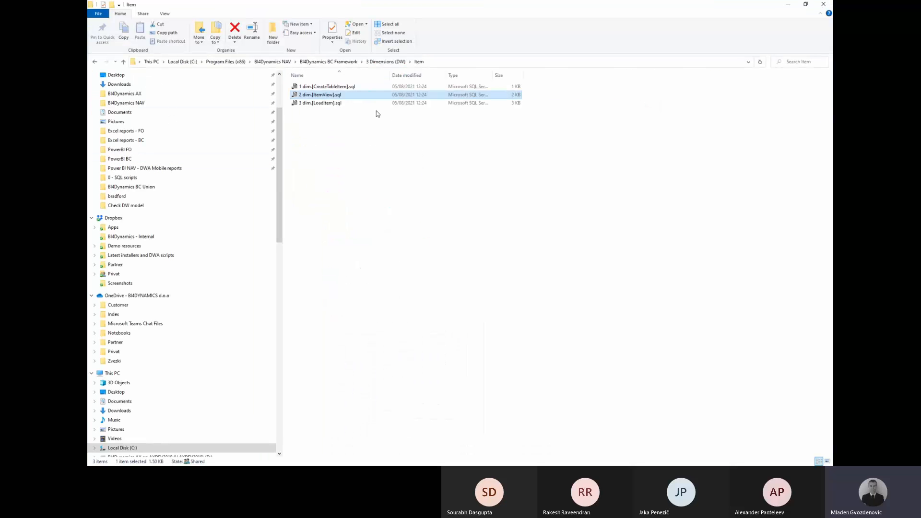
pyautogui.hotkey('alt', 'Tab')
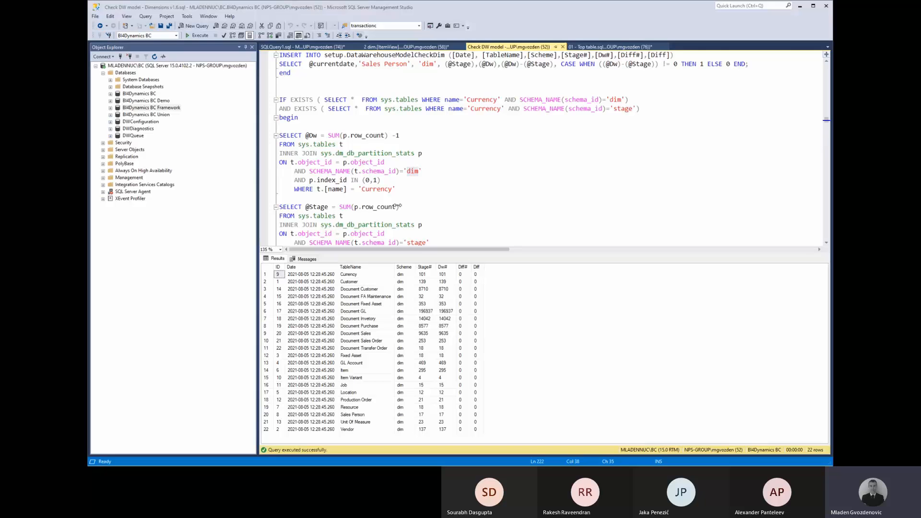
# Close the dim.Item query without saving it.
pyautogui.click(302, 46)
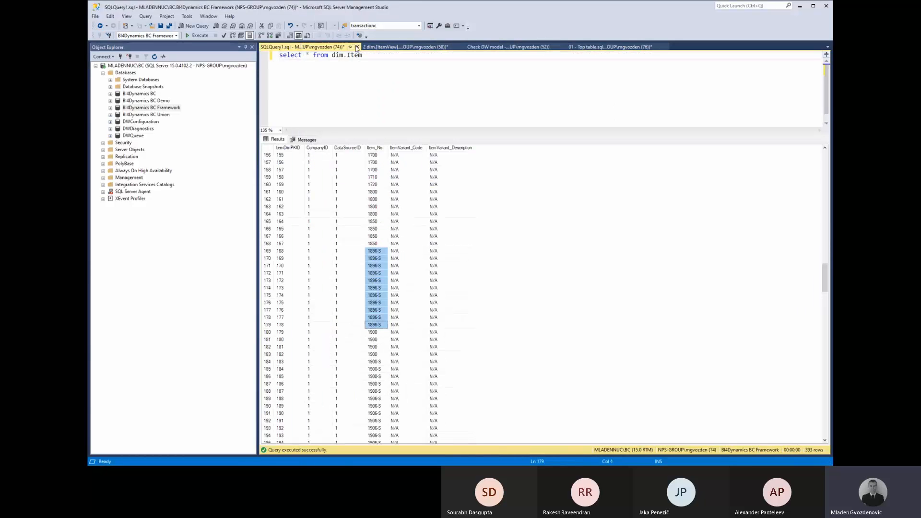
pyautogui.click(357, 46)
pyautogui.click(481, 285)
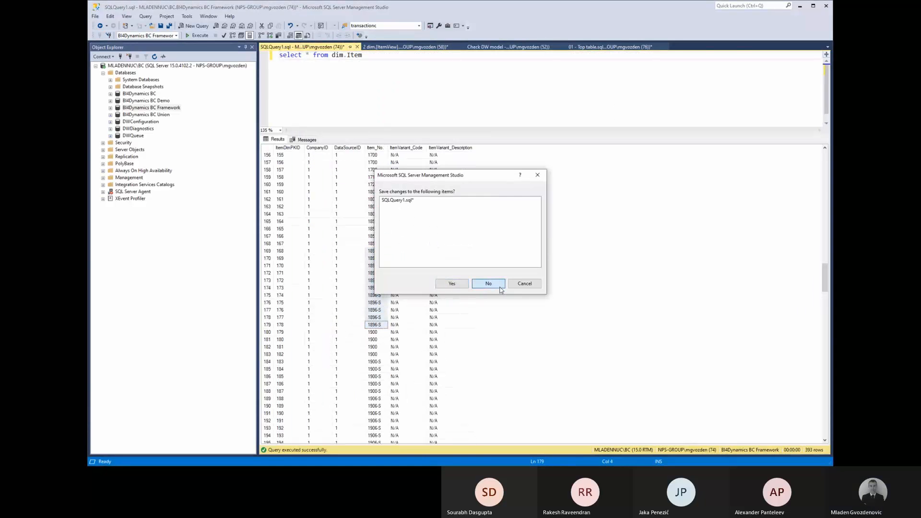
# Open the recent Check DW model - Facts v1.5.sql script and run it.
pyautogui.click(95, 15)
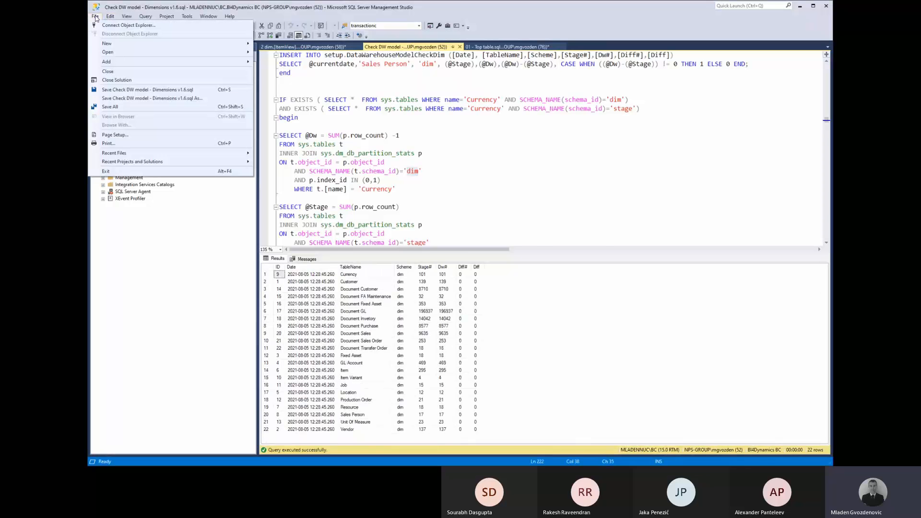
pyautogui.moveTo(144, 154)
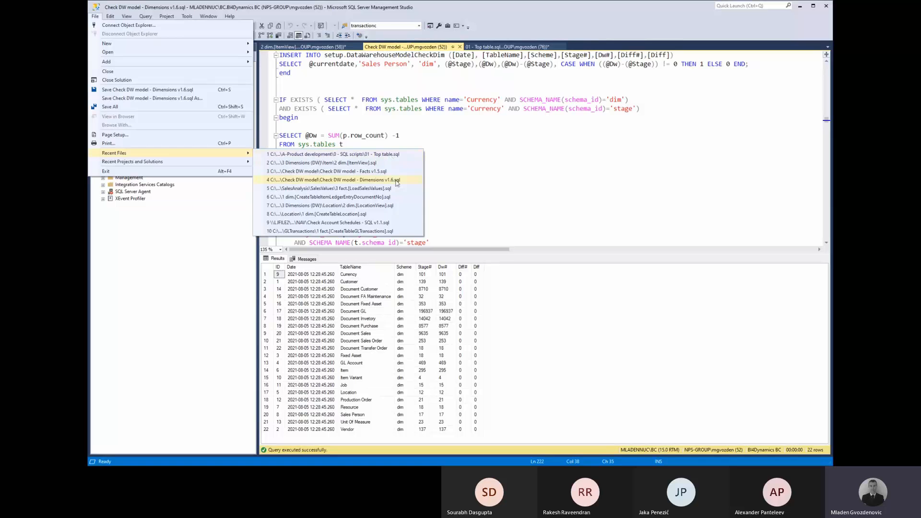
pyautogui.click(365, 171)
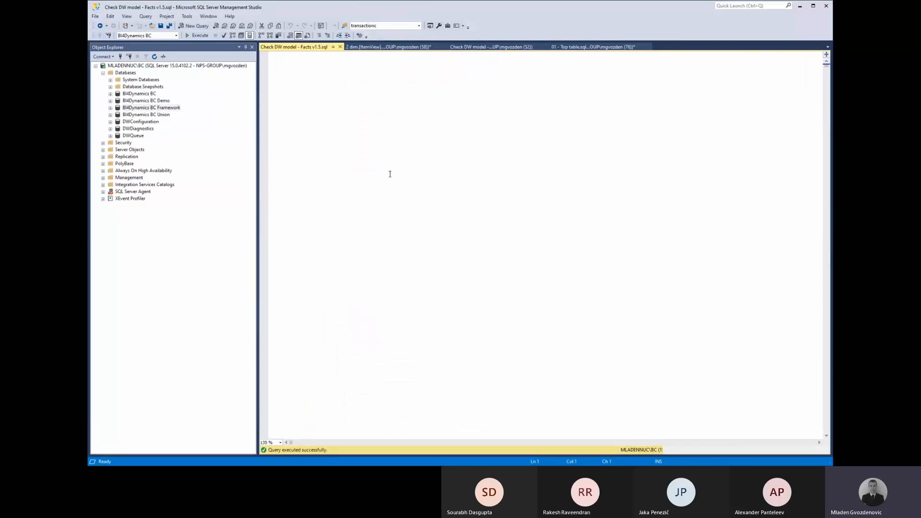
pyautogui.click(389, 173)
pyautogui.press('F5')
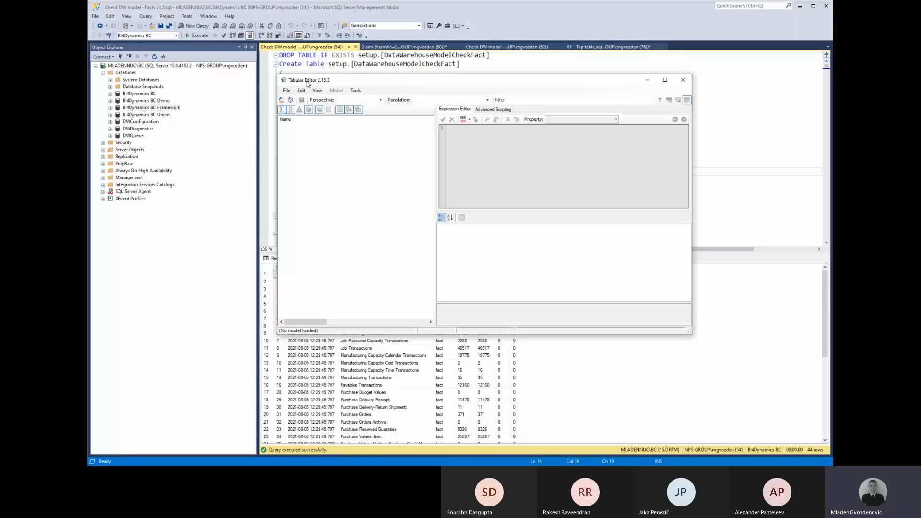
# Load the BI4Dynamics BC Demo model from the local tabular server.
pyautogui.click(291, 100)
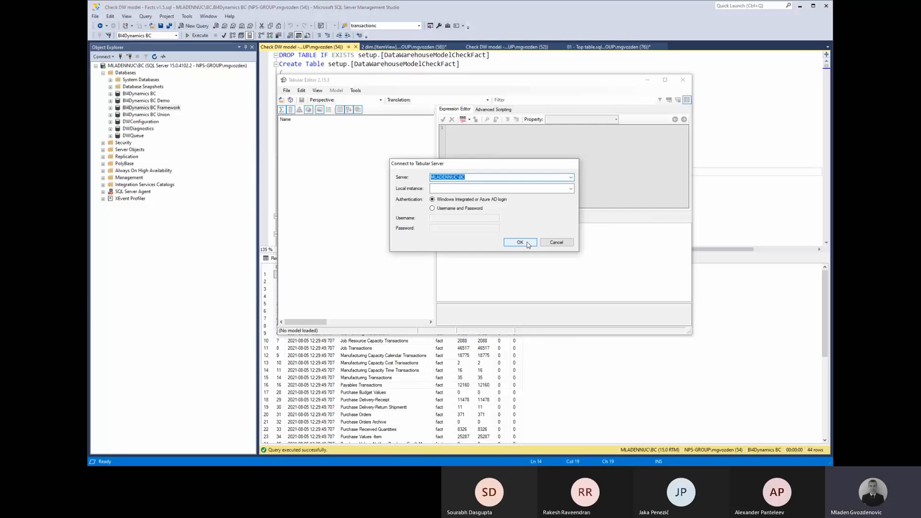
pyautogui.click(527, 245)
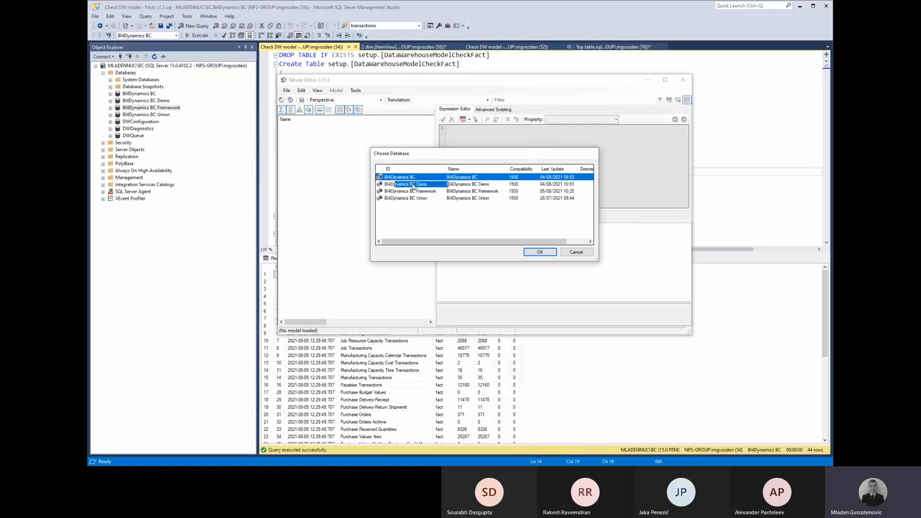
pyautogui.click(413, 185)
pyautogui.click(538, 252)
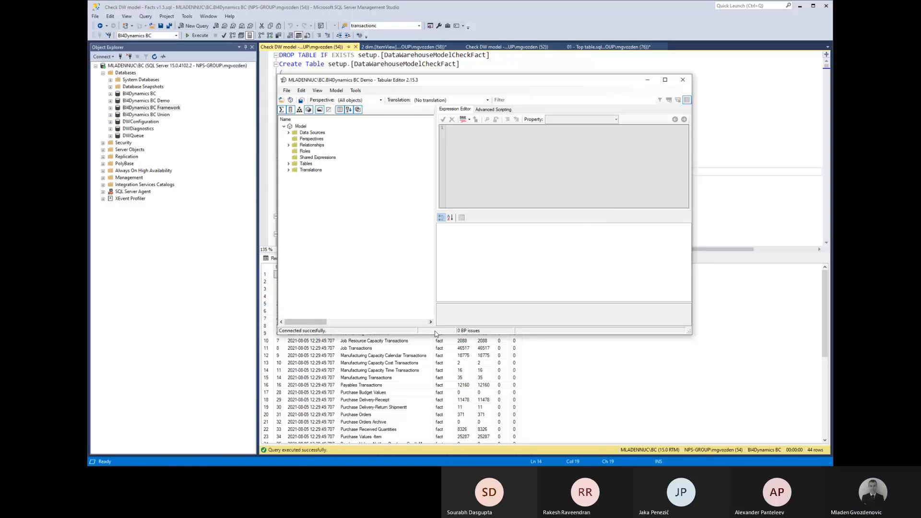
# Load the BI4Dynamics BC Framework model instead, then close Tabular Editor.
pyautogui.click(290, 100)
pyautogui.click(534, 244)
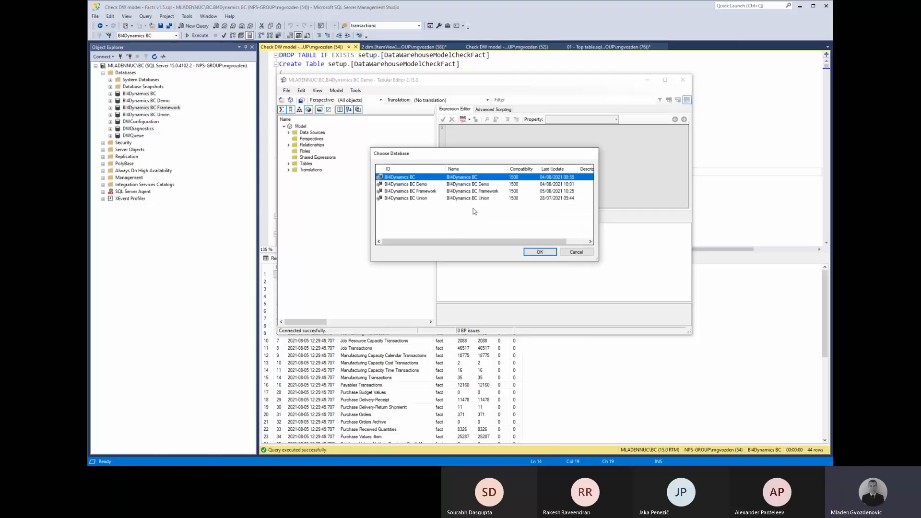
pyautogui.click(437, 191)
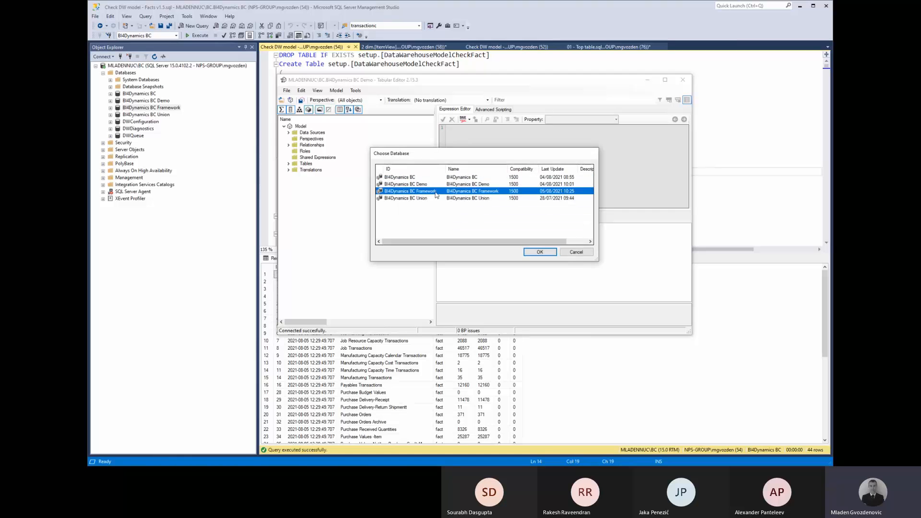
pyautogui.click(551, 252)
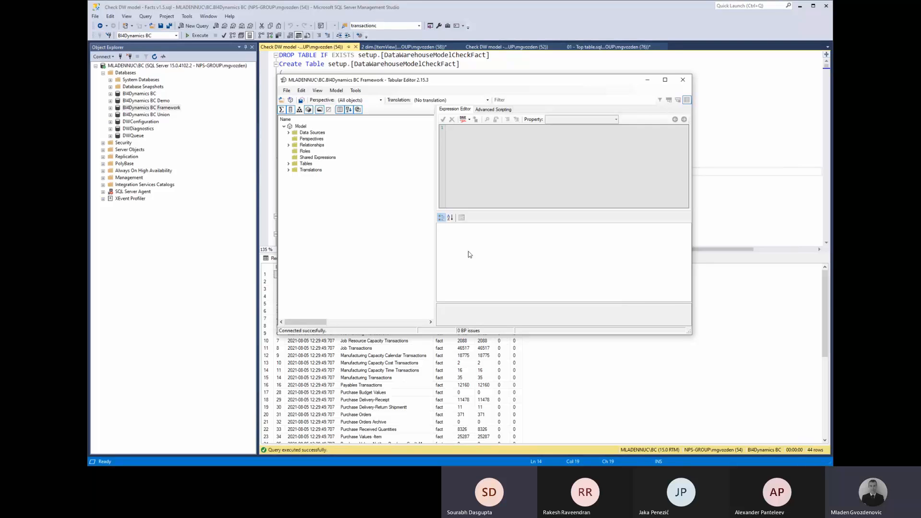
pyautogui.click(683, 80)
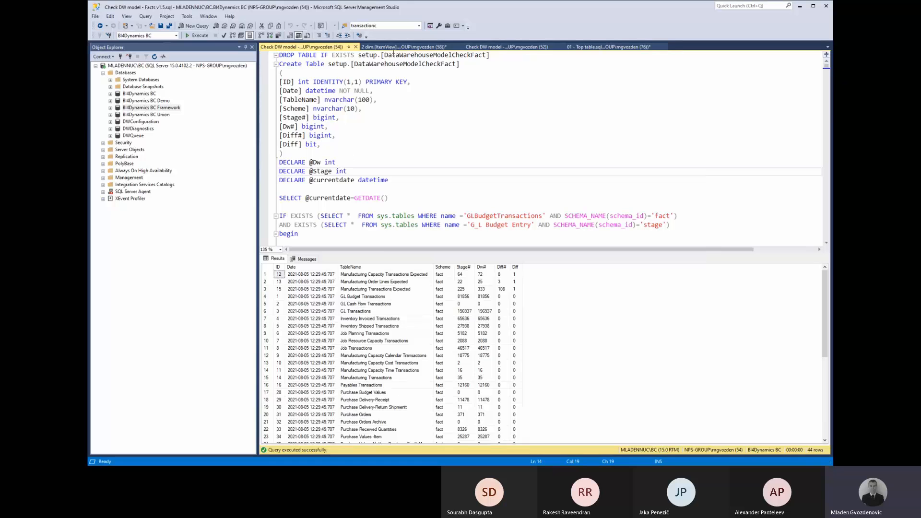
# Close the dim.[ItemView] and Check DW model scripts without saving changes.
pyautogui.click(397, 47)
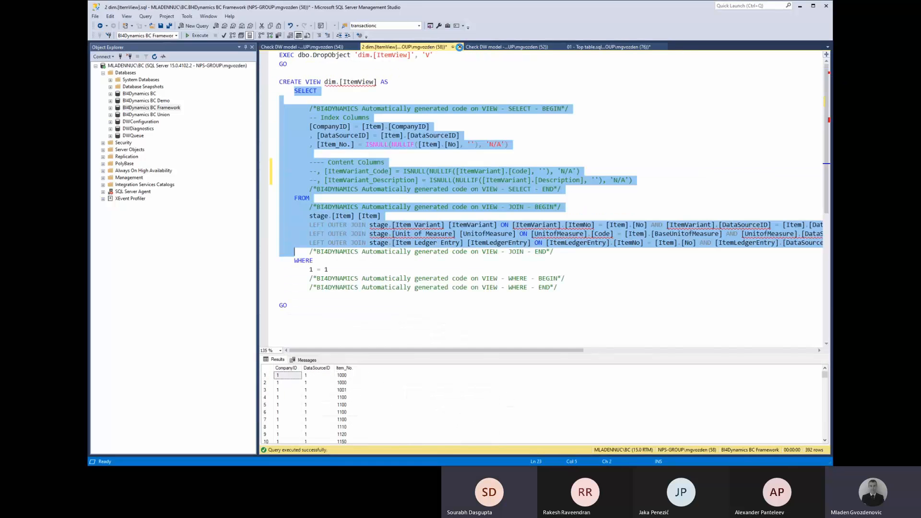
pyautogui.click(459, 47)
pyautogui.click(480, 287)
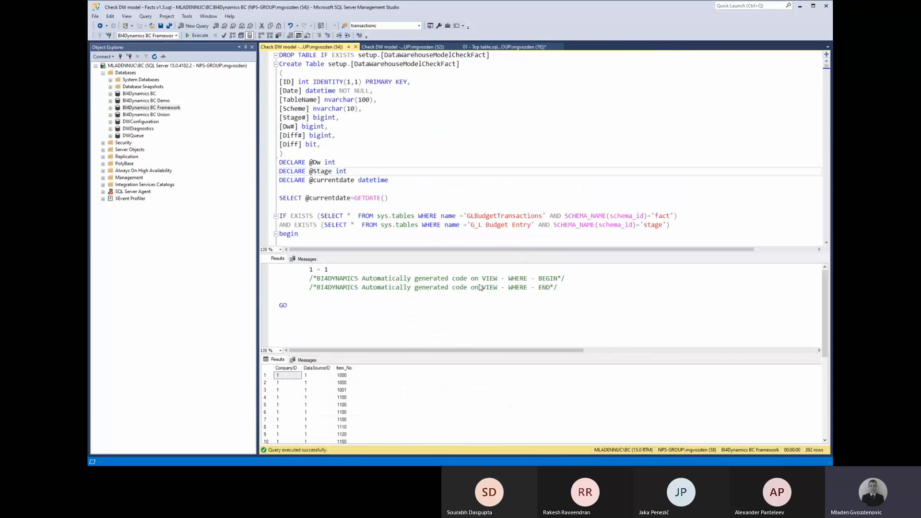
pyautogui.click(355, 47)
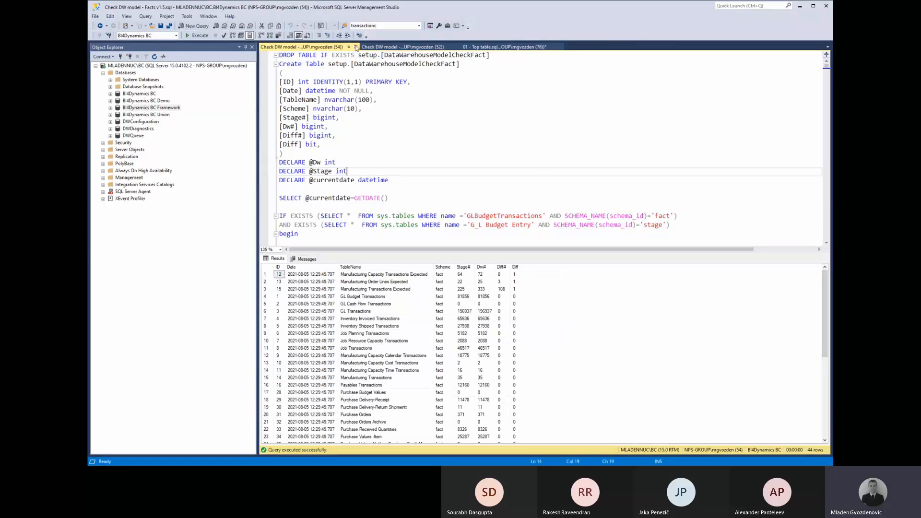
pyautogui.click(356, 47)
# In a new query, run select count(*) from fact.SalesQuatities, returning 2099.
pyautogui.click(197, 25)
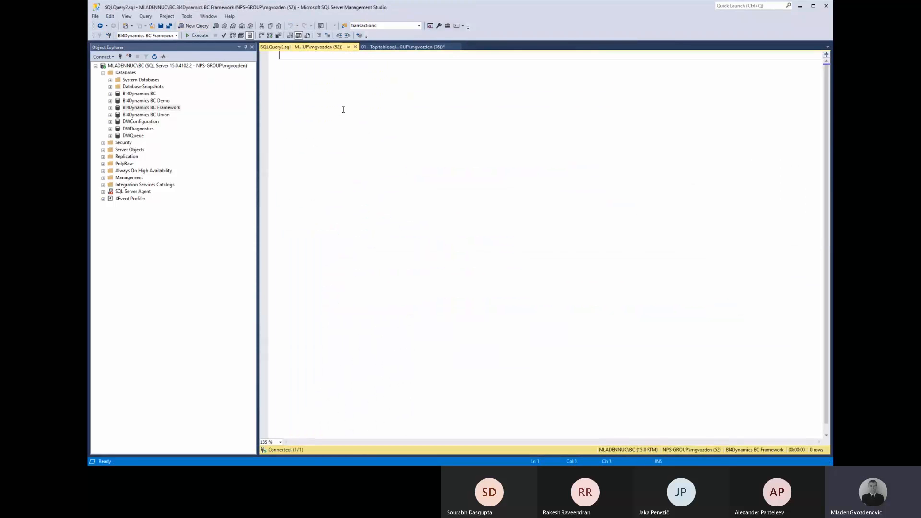
pyautogui.write('Select ')
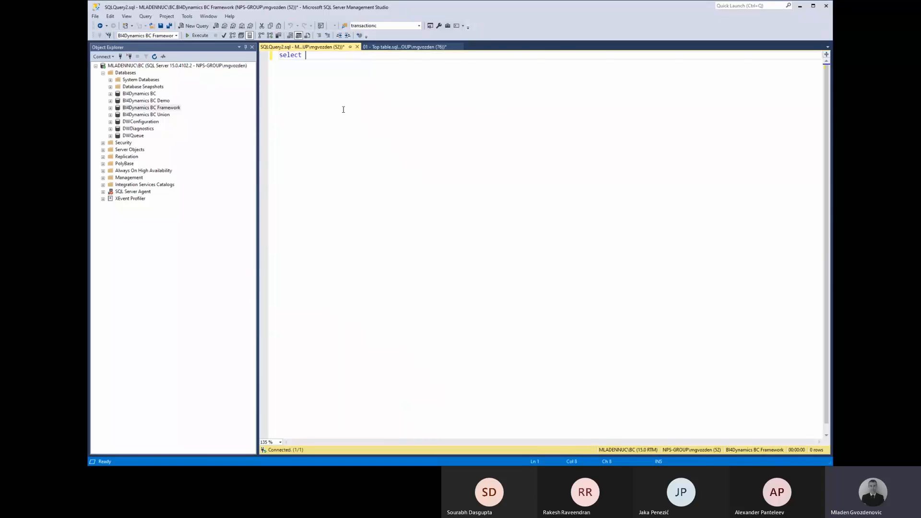
pyautogui.write('* from fact.')
pyautogui.hotkey('ctrl', 'Left')
pyautogui.hotkey('ctrl', 'Left')
pyautogui.press('Delete')
pyautogui.write('count')
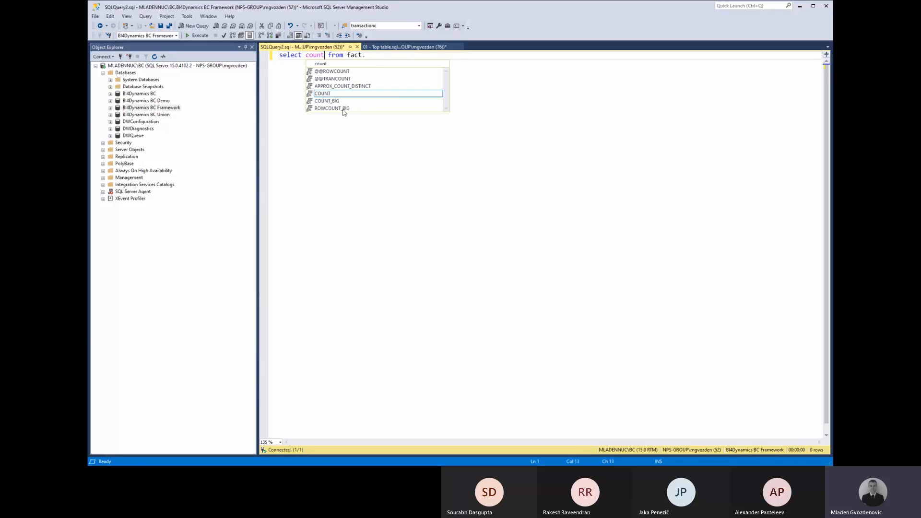
pyautogui.write('()')
pyautogui.press('End')
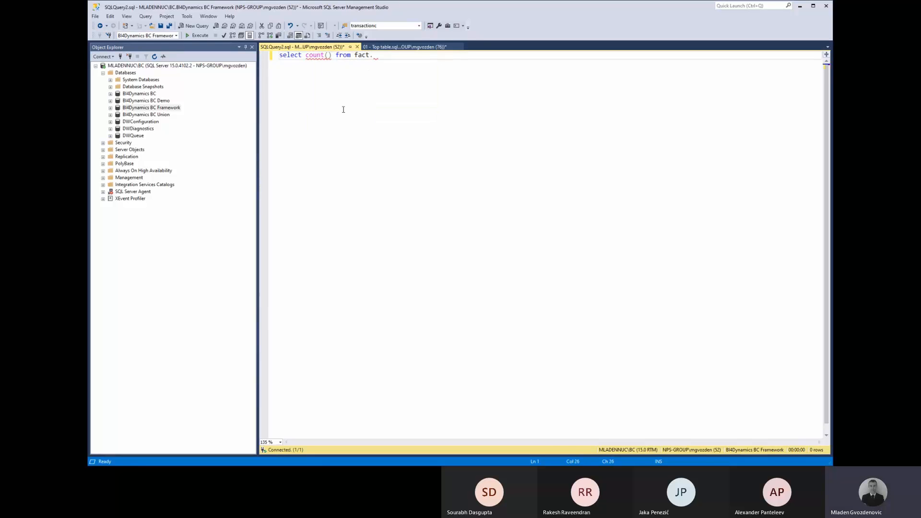
pyautogui.write('i')
pyautogui.press('Down')
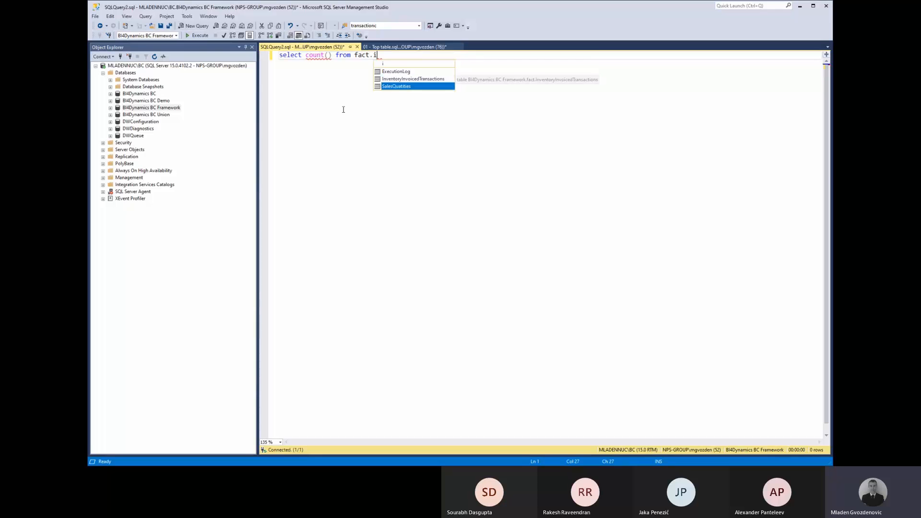
pyautogui.press('Tab')
pyautogui.press('Left')
pyautogui.press('Left')
pyautogui.press('Left')
pyautogui.press('Left')
pyautogui.press('Left')
pyautogui.press('Left')
pyautogui.press('Left')
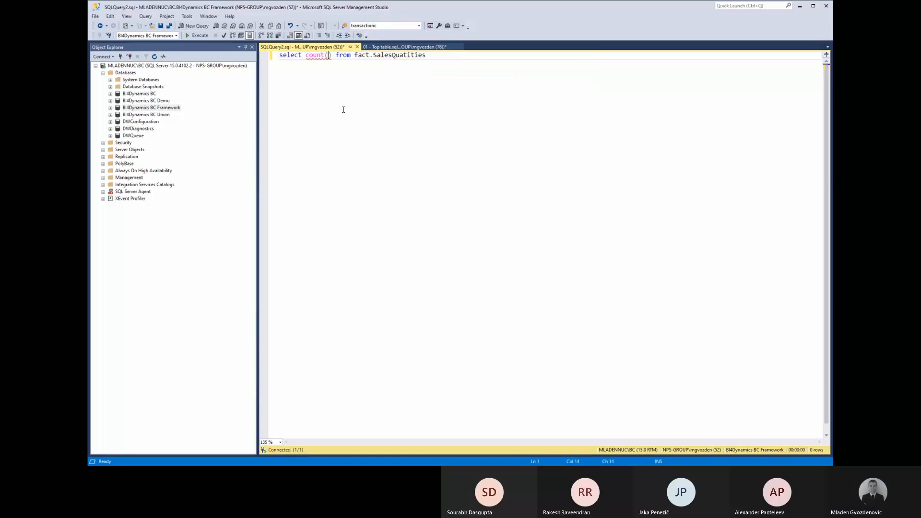
pyautogui.write('*')
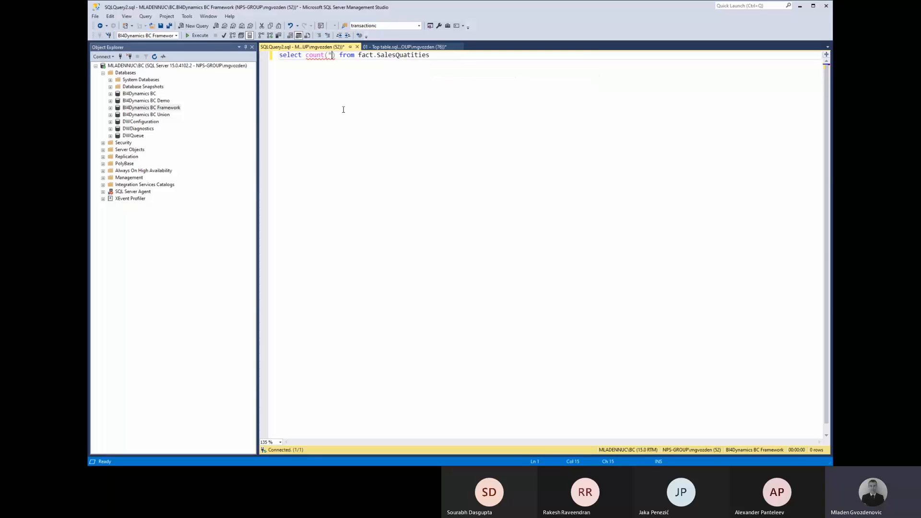
pyautogui.press('F5')
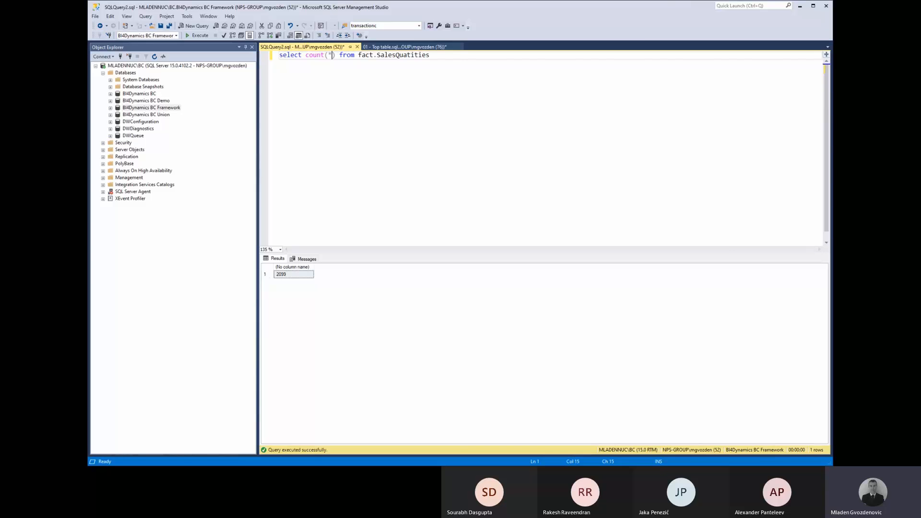
pyautogui.hotkey('alt', 'Tab')
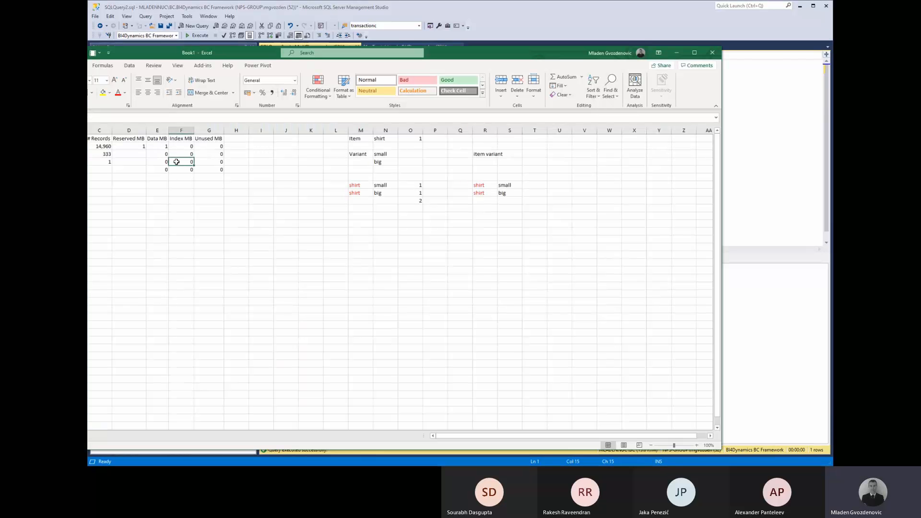
# Apply the green Good cell style to the SalesQuatities row, A3:G3.
pyautogui.hotkey('ctrl', 'Home')
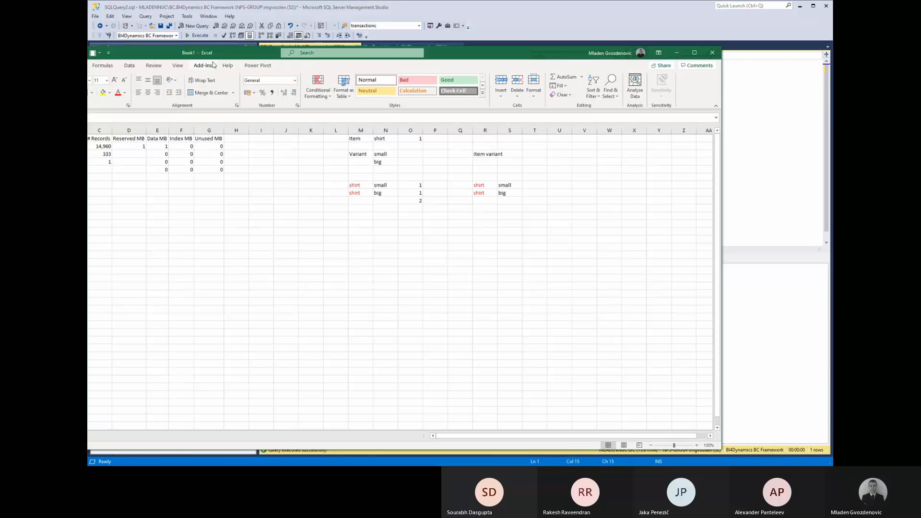
pyautogui.moveTo(212, 54); pyautogui.dragTo(318, 62)
pyautogui.moveTo(102, 162); pyautogui.dragTo(328, 163)
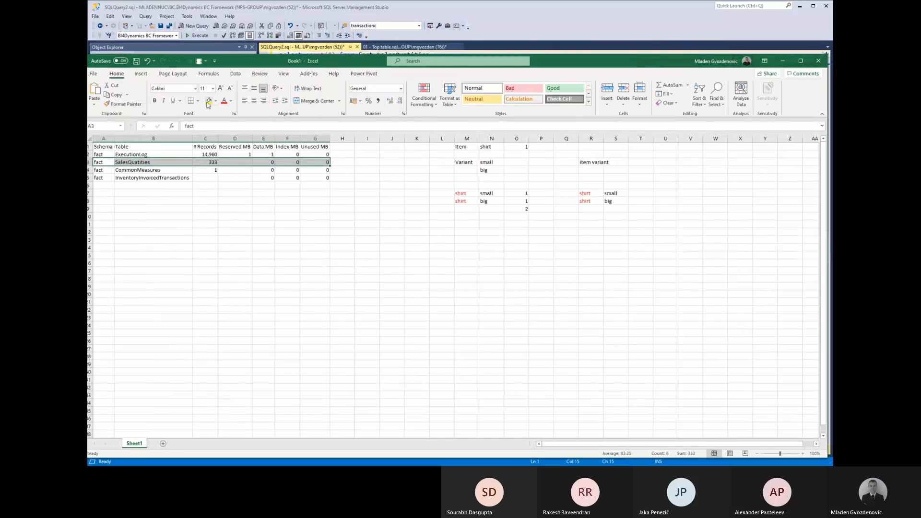
pyautogui.click(562, 89)
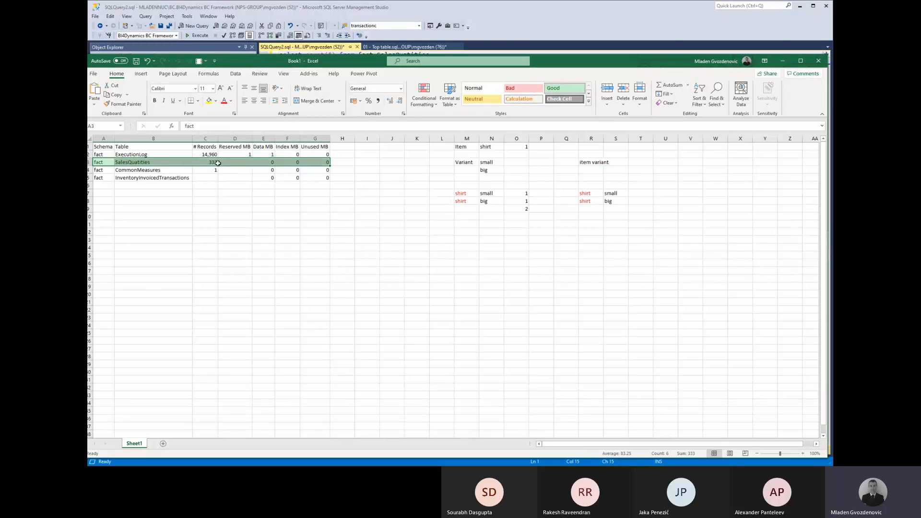
pyautogui.hotkey('alt', 'Tab')
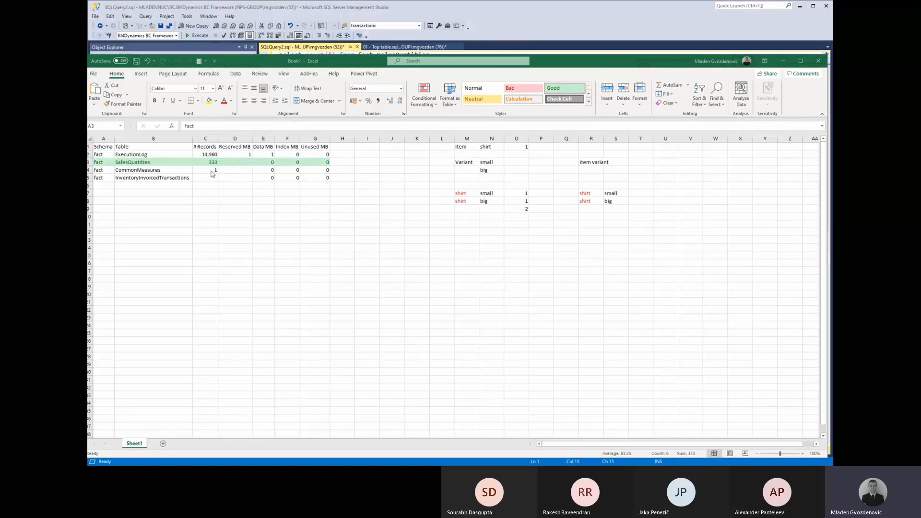
pyautogui.hotkey('alt', 'Tab')
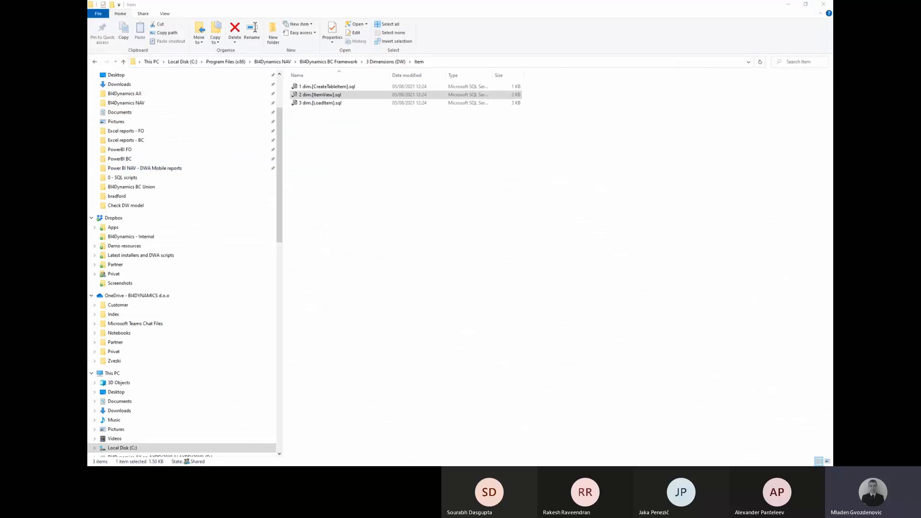
pyautogui.hotkey('alt', 'Tab')
# Rerun 01 - Top table.sql and confirm SalesQuatities shows 2,099 records, matching the count result.
pyautogui.click(394, 47)
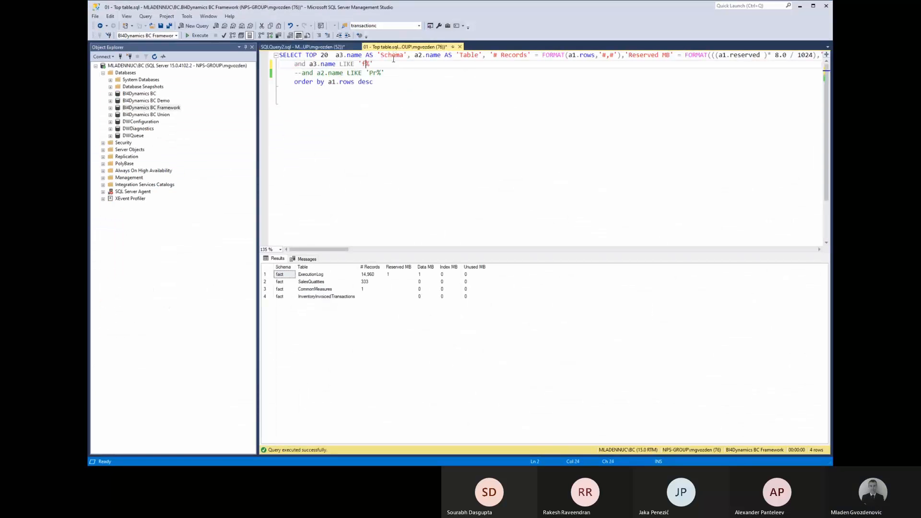
pyautogui.click(364, 283)
pyautogui.click(200, 36)
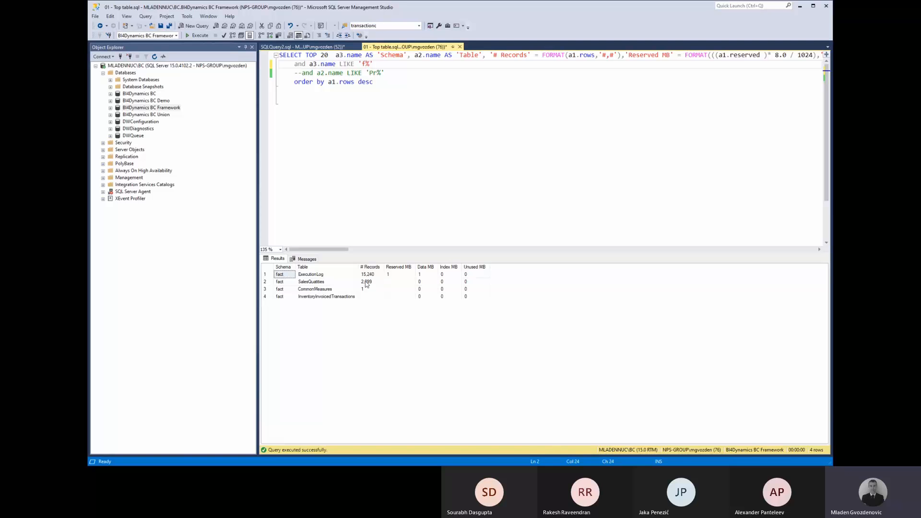
pyautogui.click(366, 282)
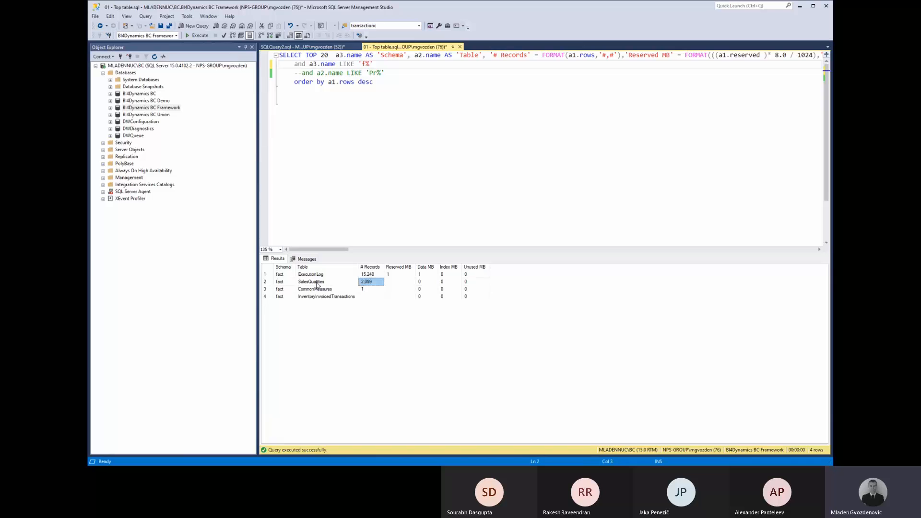
pyautogui.click(317, 283)
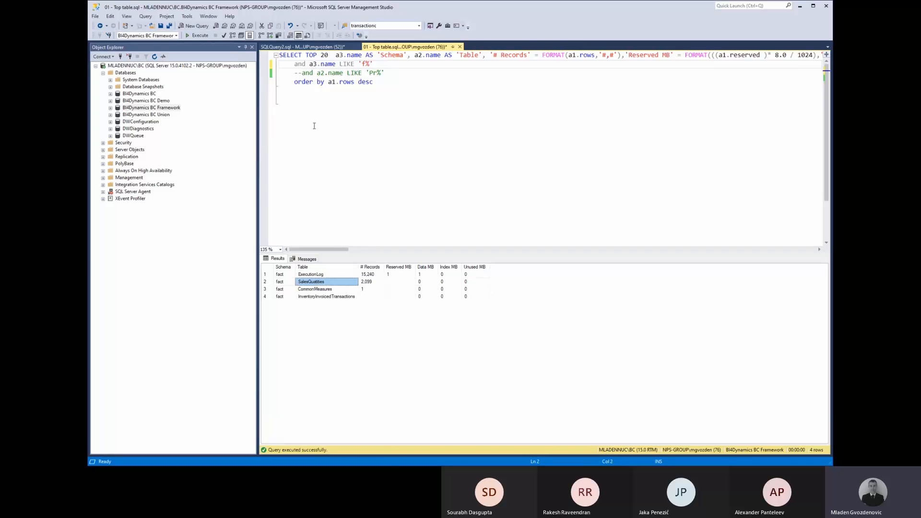
pyautogui.click(322, 47)
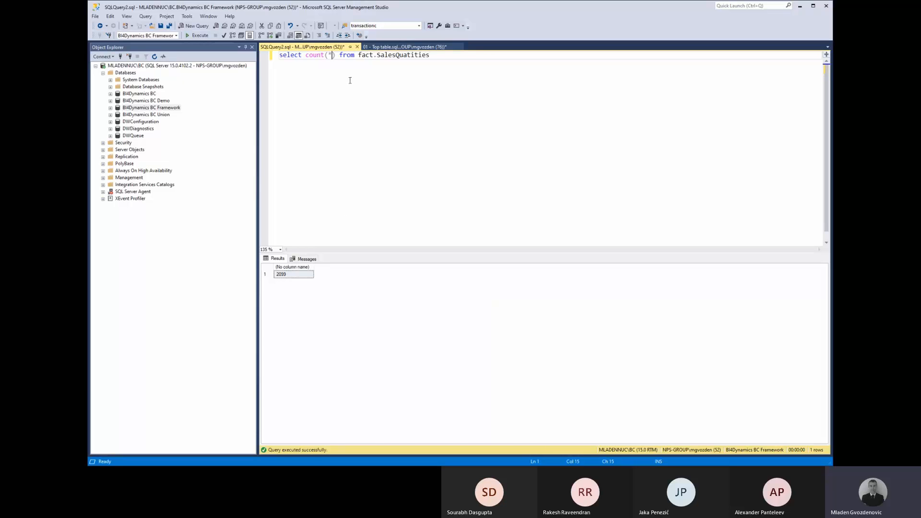
pyautogui.click(386, 47)
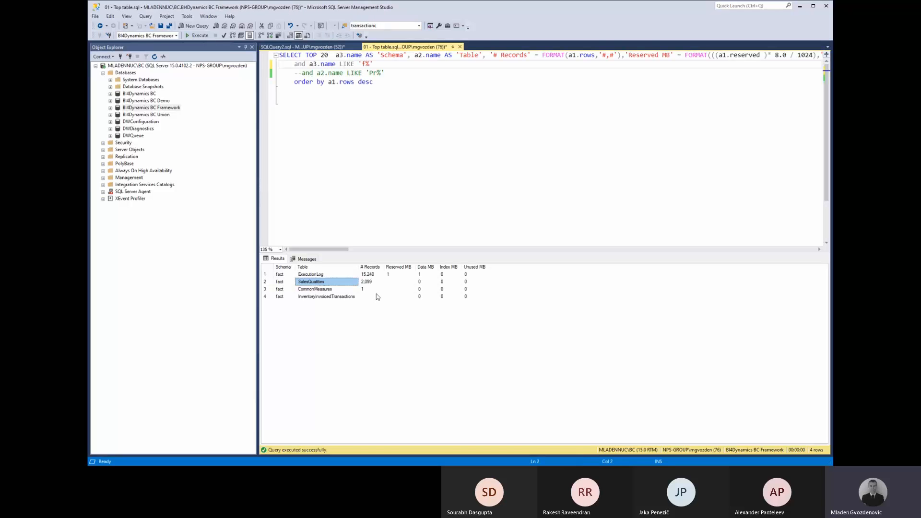
pyautogui.click(282, 282)
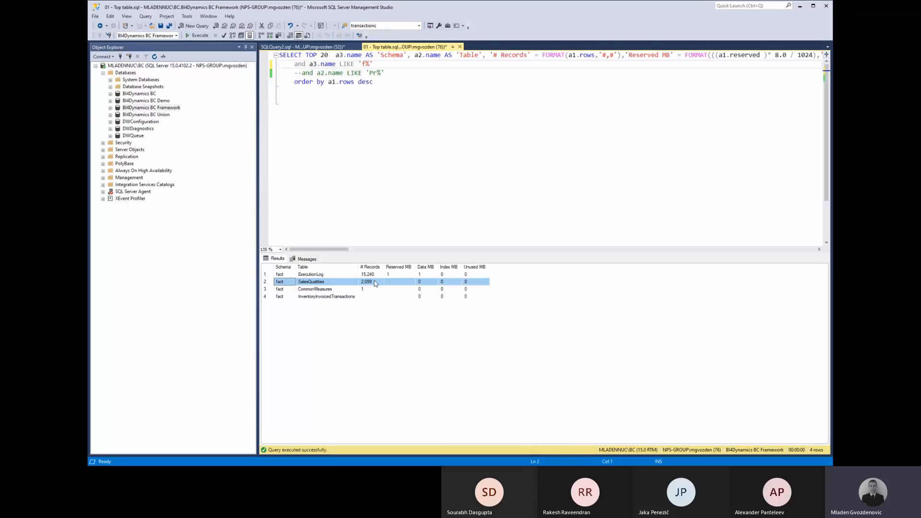